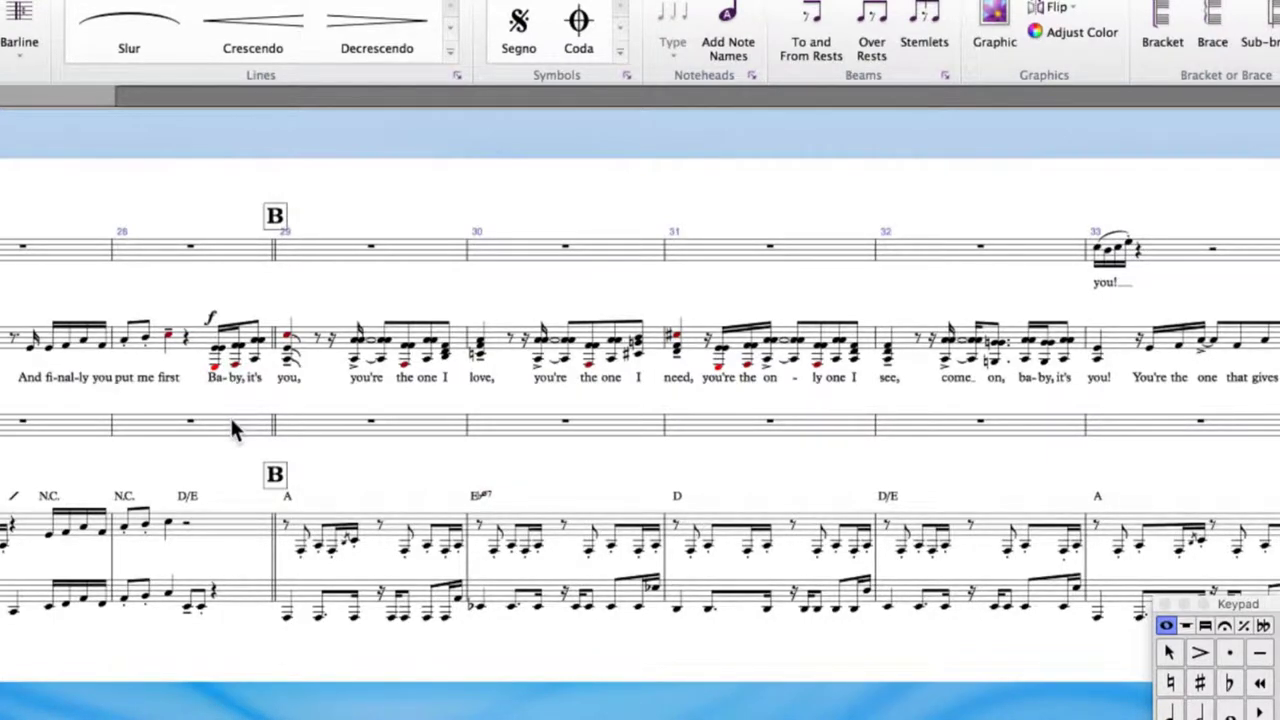
Delete the alto notes and lyrics from the rest after bar 28's red note through bar 32.
{"action": "key", "text": "4"}
{"action": "key", "text": "0"}
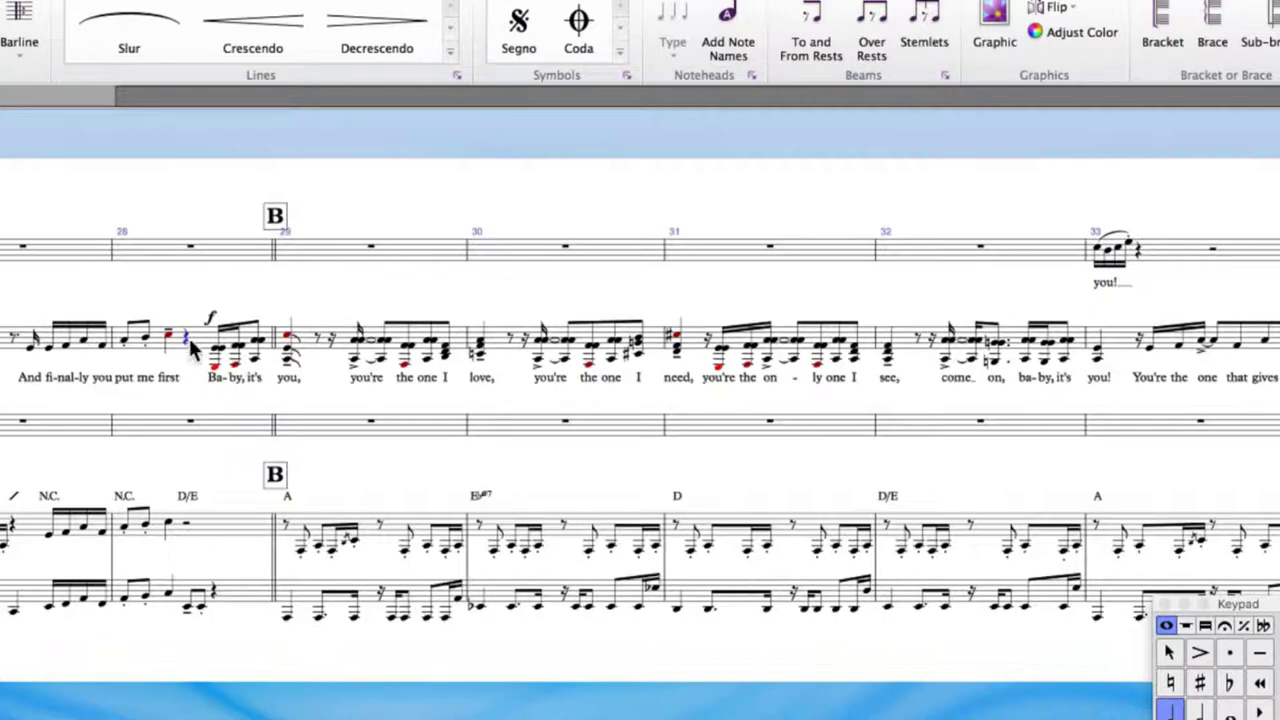
{"action": "left_click", "coordinate": [1062, 340], "text": "shift"}
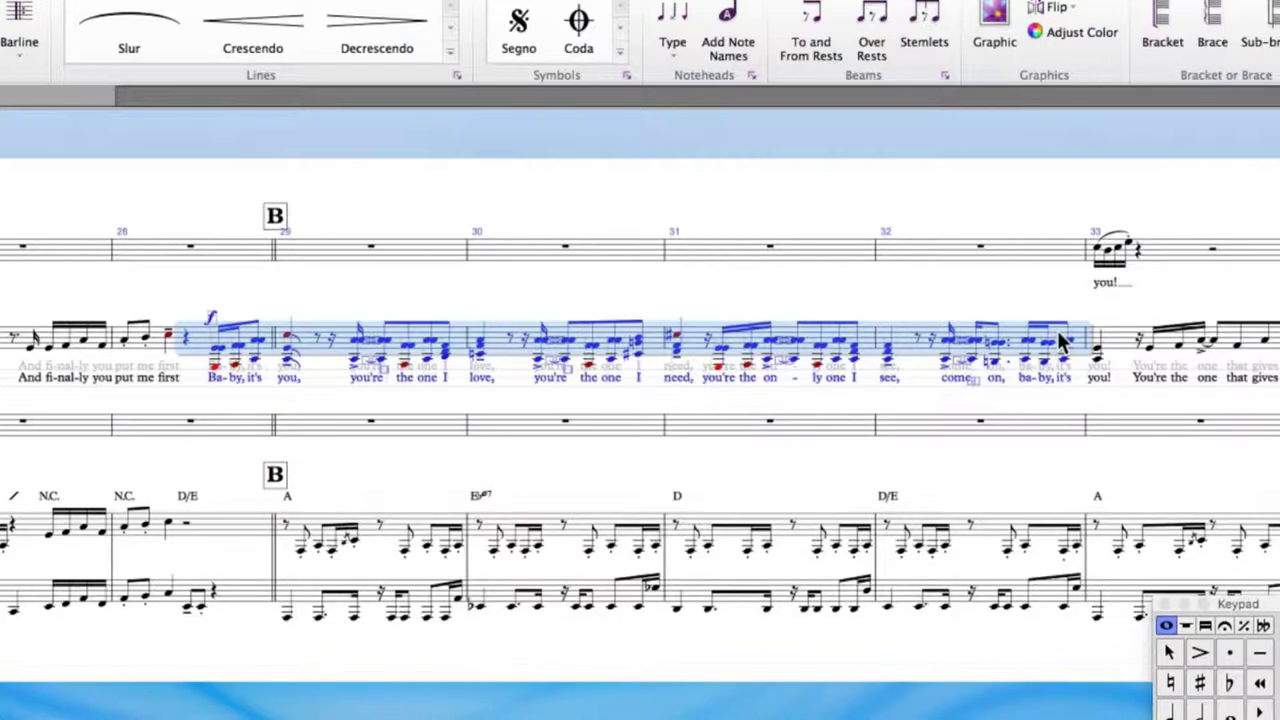
{"action": "key", "text": "Delete"}
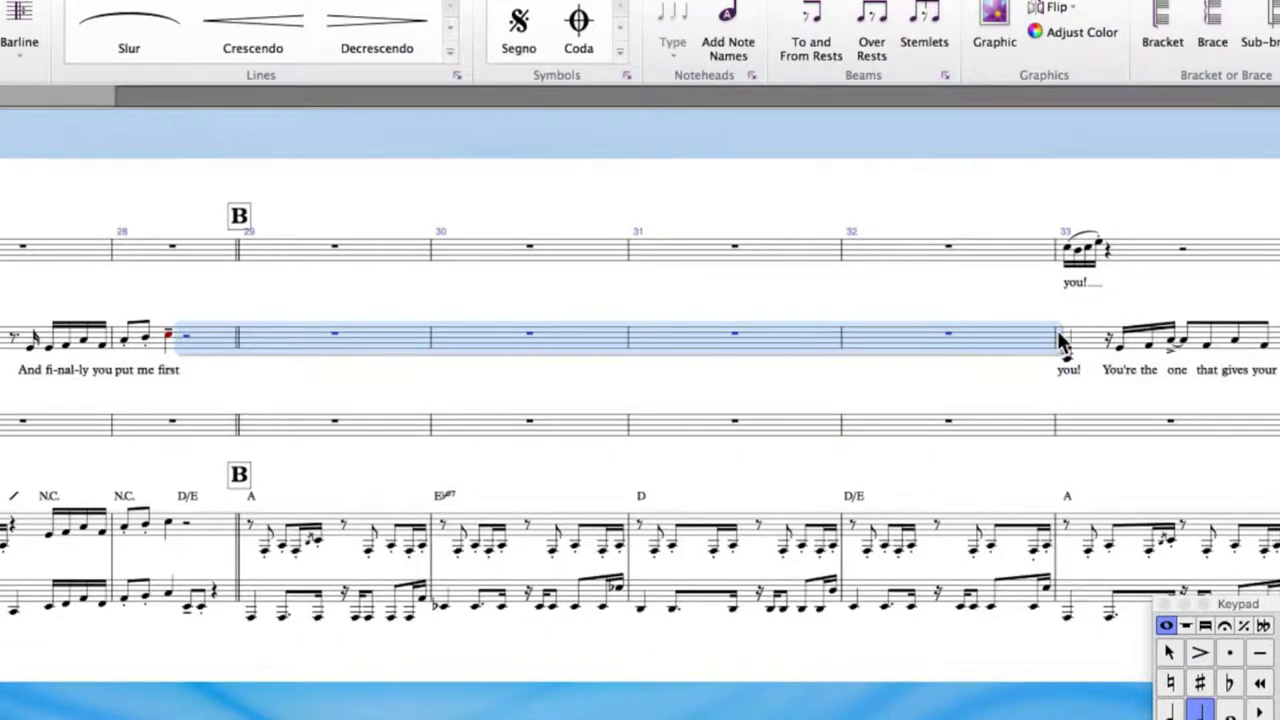
Turn the soprano and baritone bar 28 whole rests into half rests and select beat 3.
{"action": "left_click", "coordinate": [211, 262]}
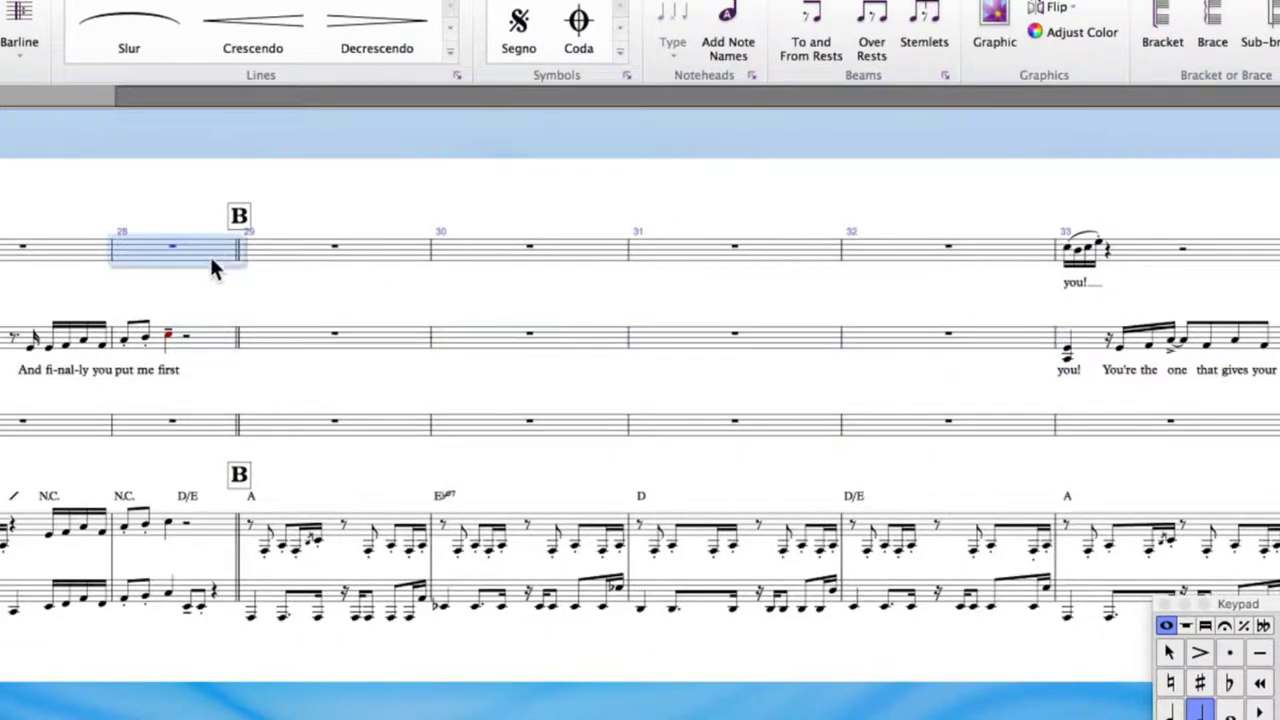
{"action": "left_click", "coordinate": [204, 428], "text": "ctrl"}
{"action": "left_click", "coordinate": [1200, 708]}
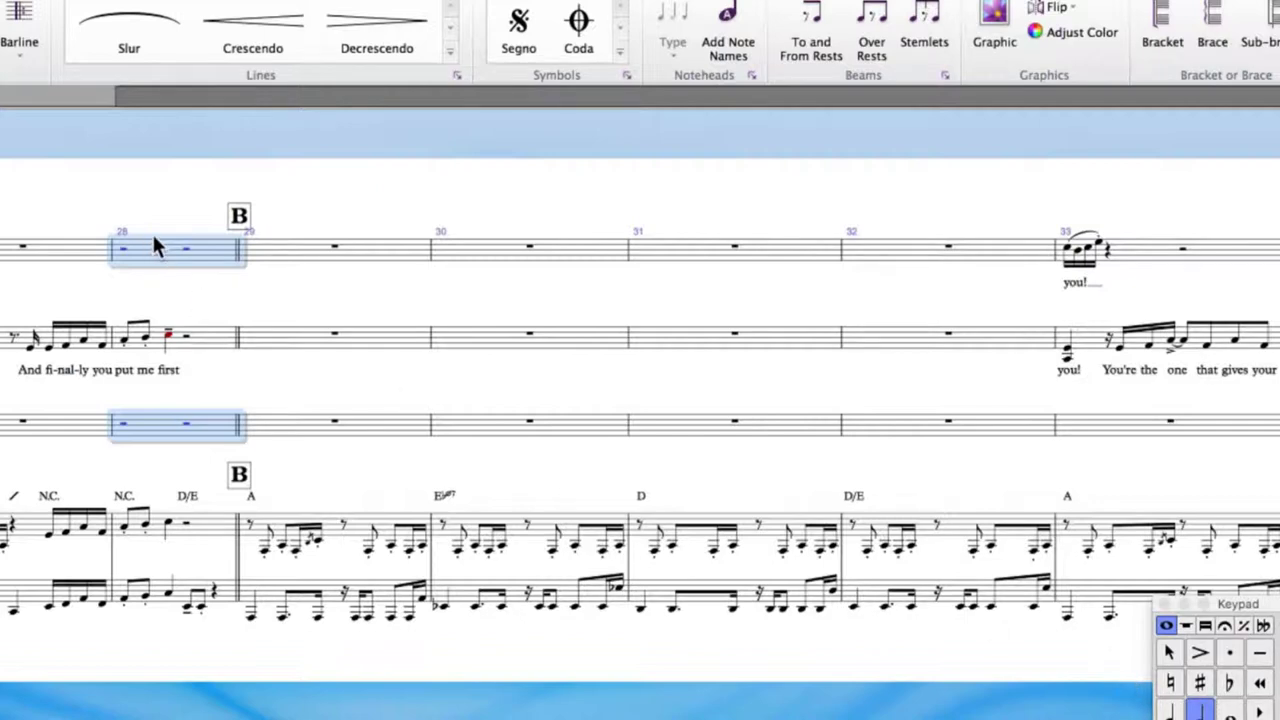
{"action": "left_click_drag", "start_coordinate": [189, 257], "coordinate": [186, 432]}
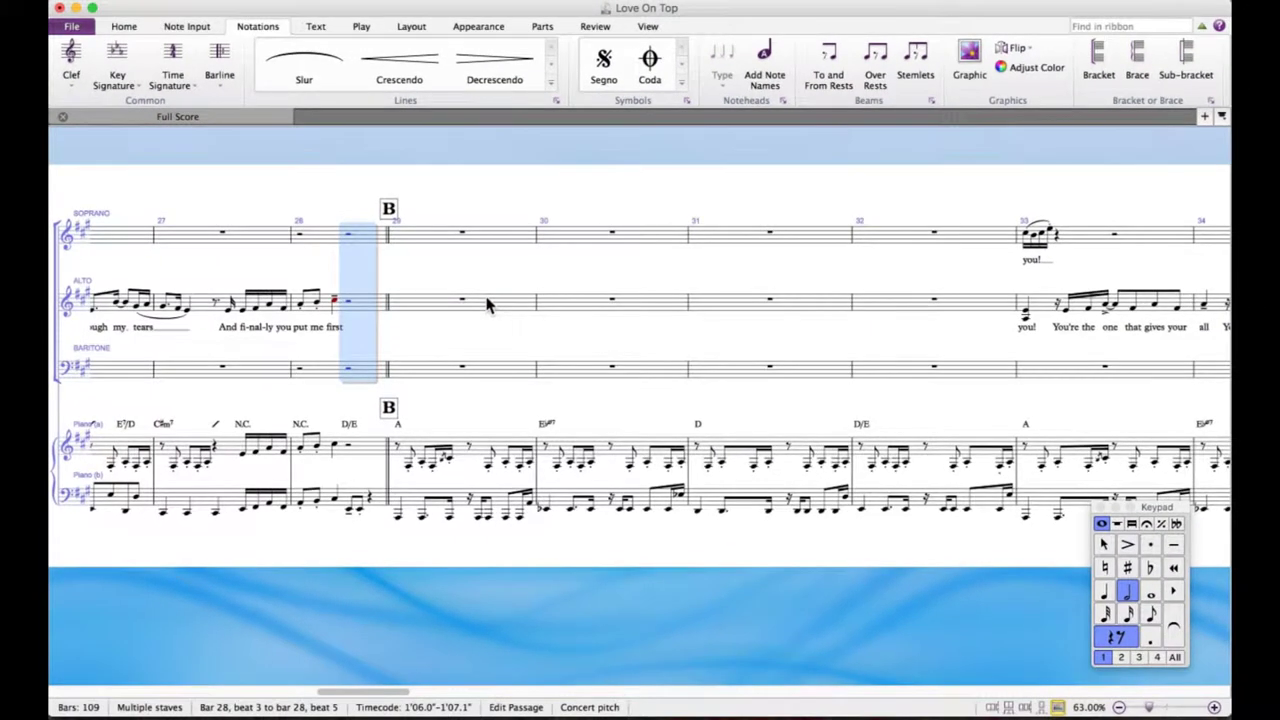
Arrange the copied 'Ba-by, it's you' melody into the three voices with Standard Arrangement (user copy).
{"action": "key", "text": "super+shift+v"}
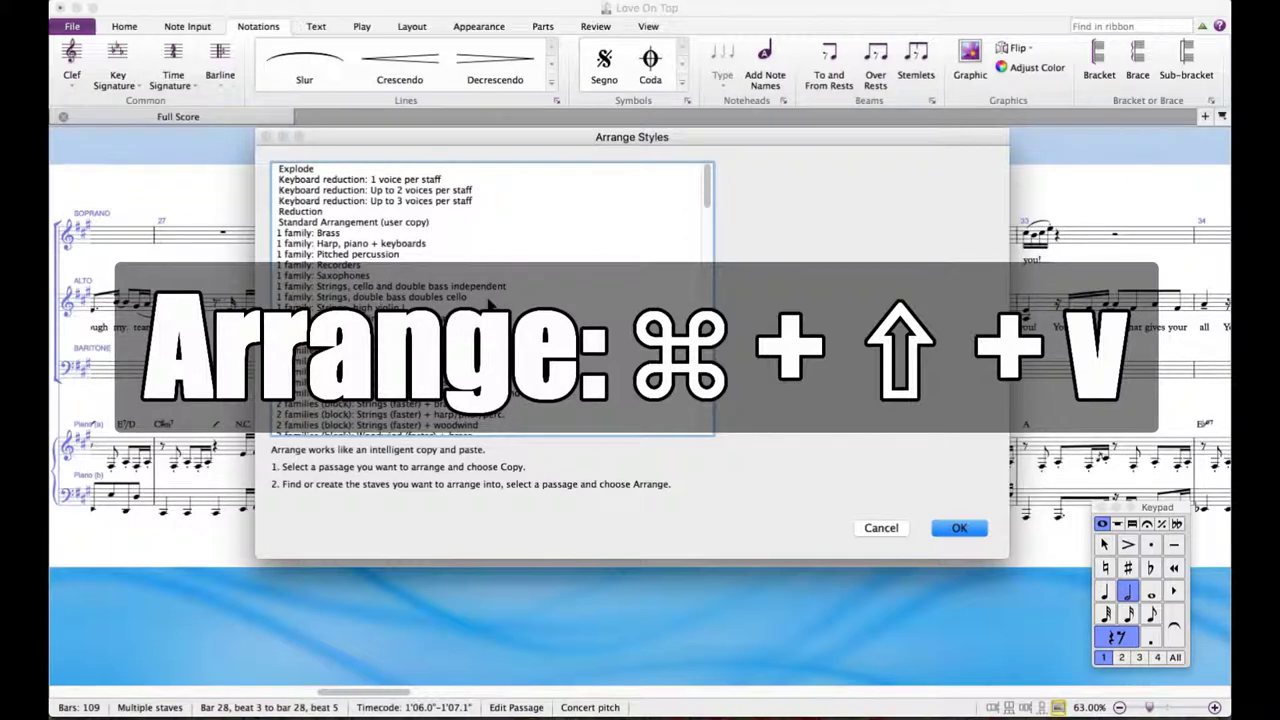
{"action": "left_click", "coordinate": [422, 224]}
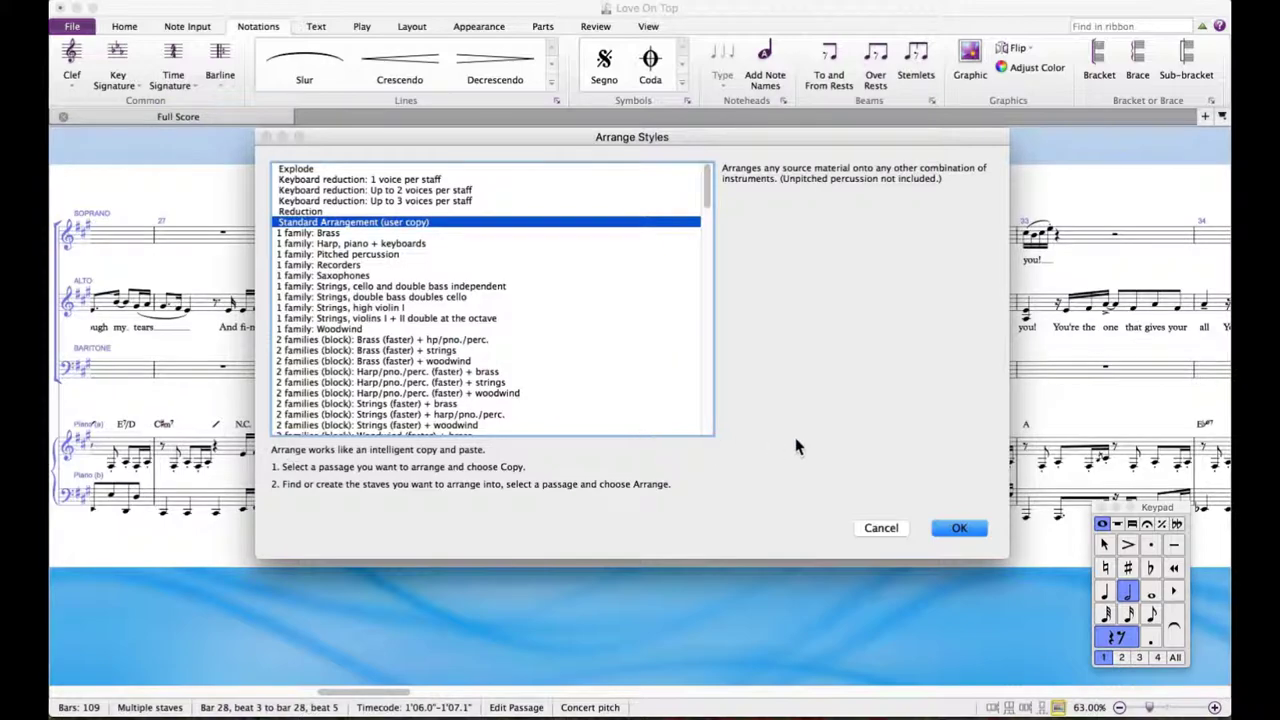
{"action": "left_click", "coordinate": [962, 528]}
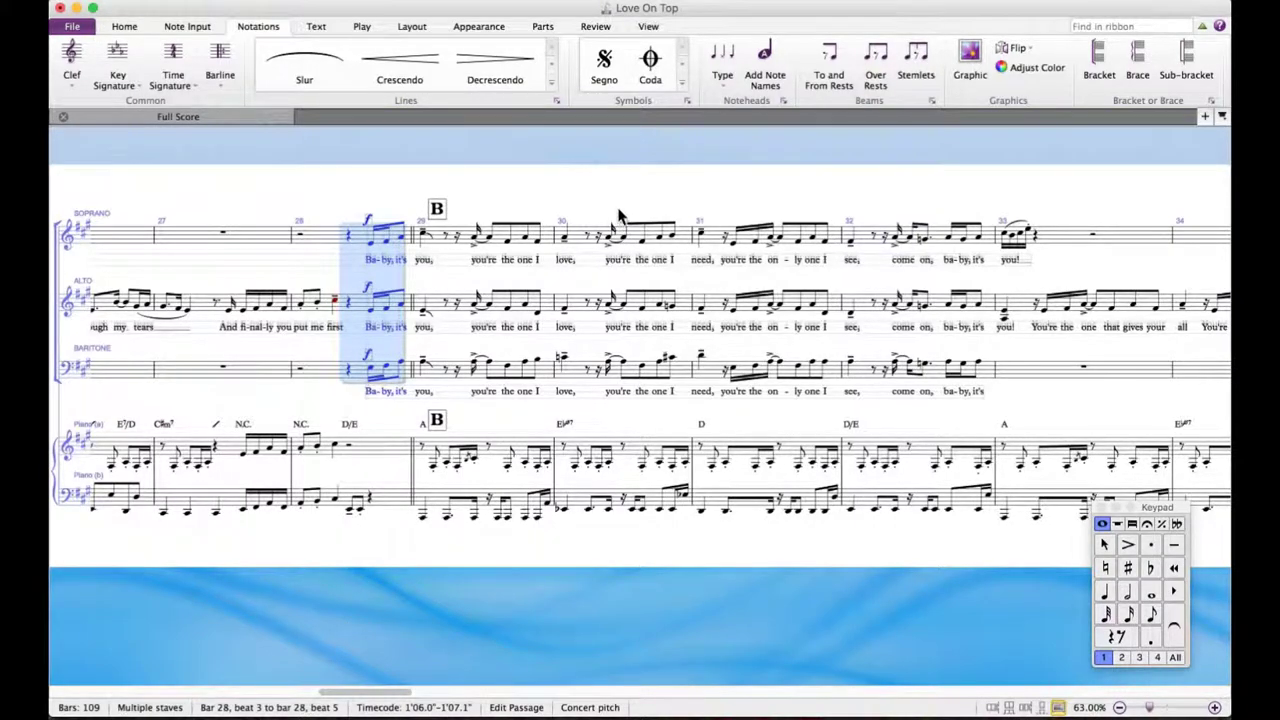
{"action": "key", "text": "Escape"}
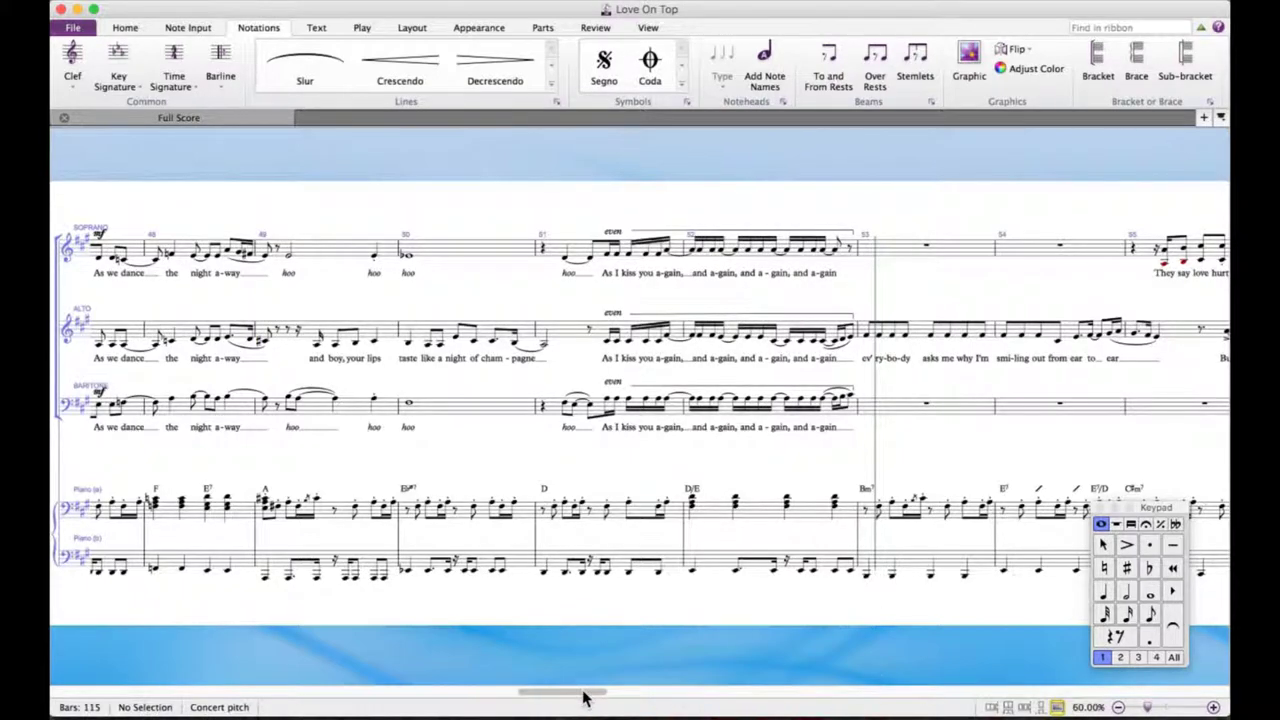
Start a Repeat (D.C./D.S./To Coda) system text at soprano bar 21.
{"action": "left_click_drag", "start_coordinate": [585, 697], "coordinate": [580, 694]}
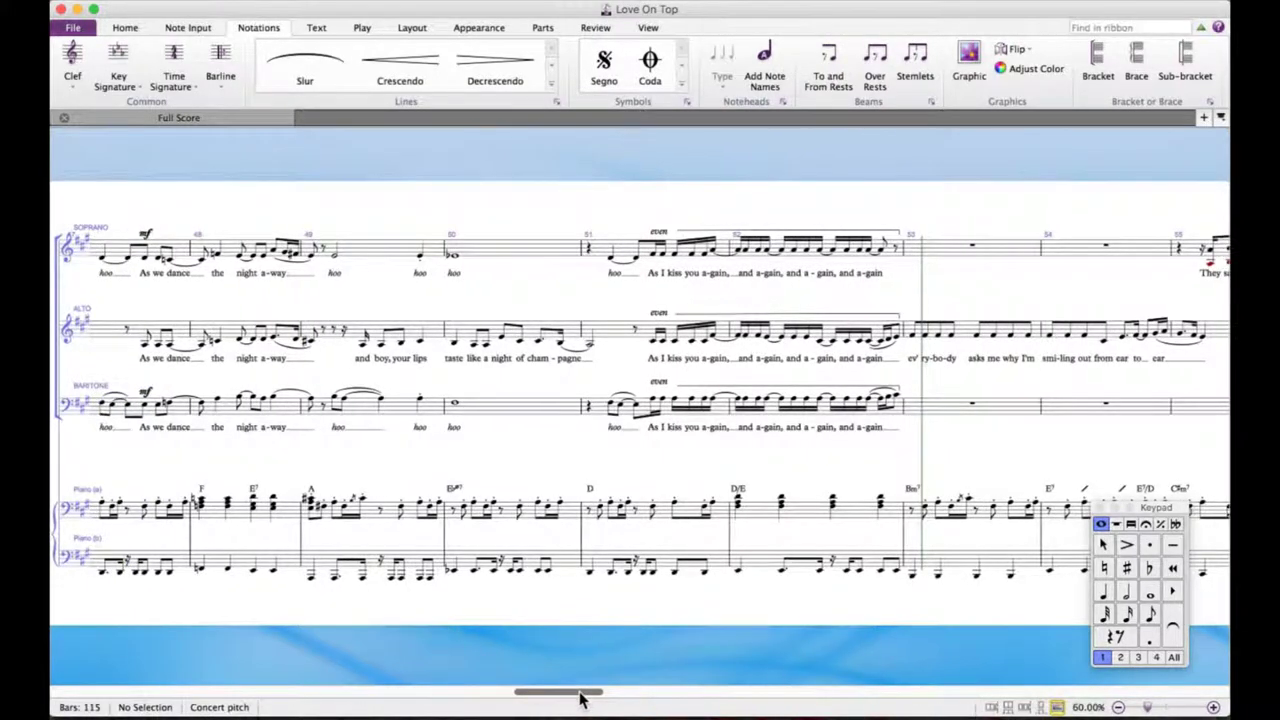
{"action": "left_click", "coordinate": [903, 258]}
{"action": "left_click_drag", "start_coordinate": [577, 697], "coordinate": [243, 694]}
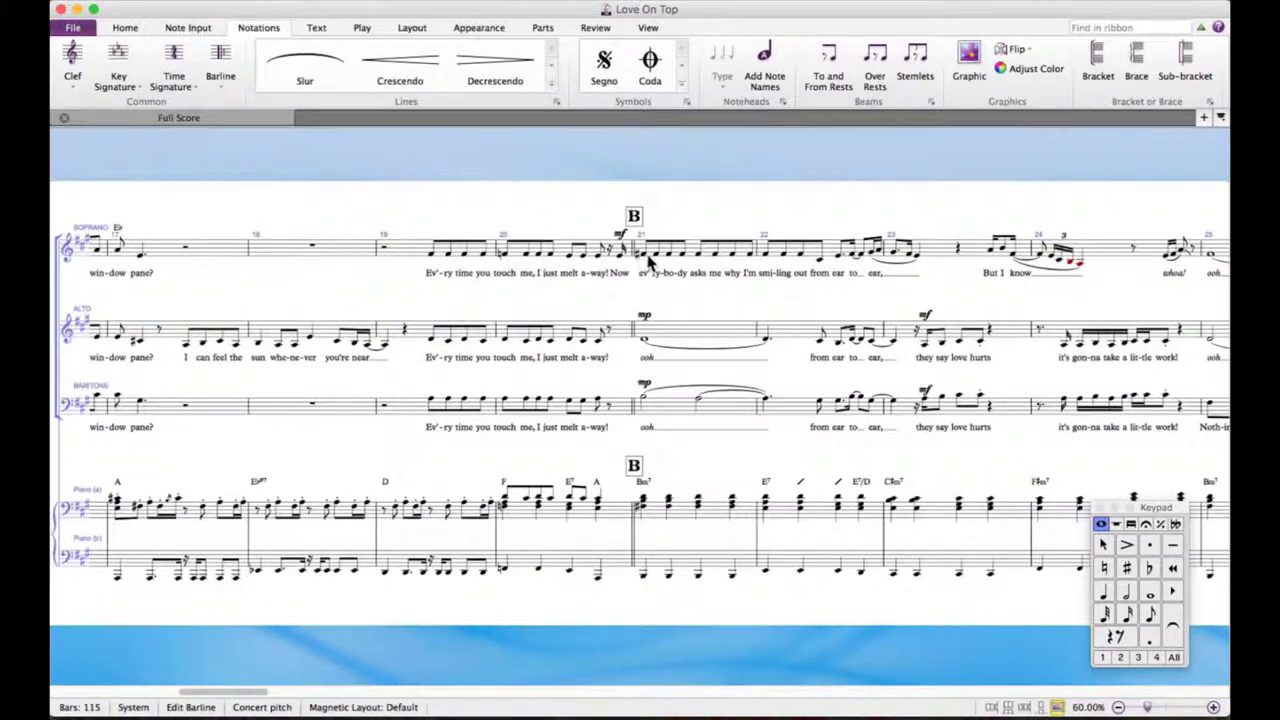
{"action": "left_click", "coordinate": [692, 252]}
{"action": "right_click", "coordinate": [702, 326]}
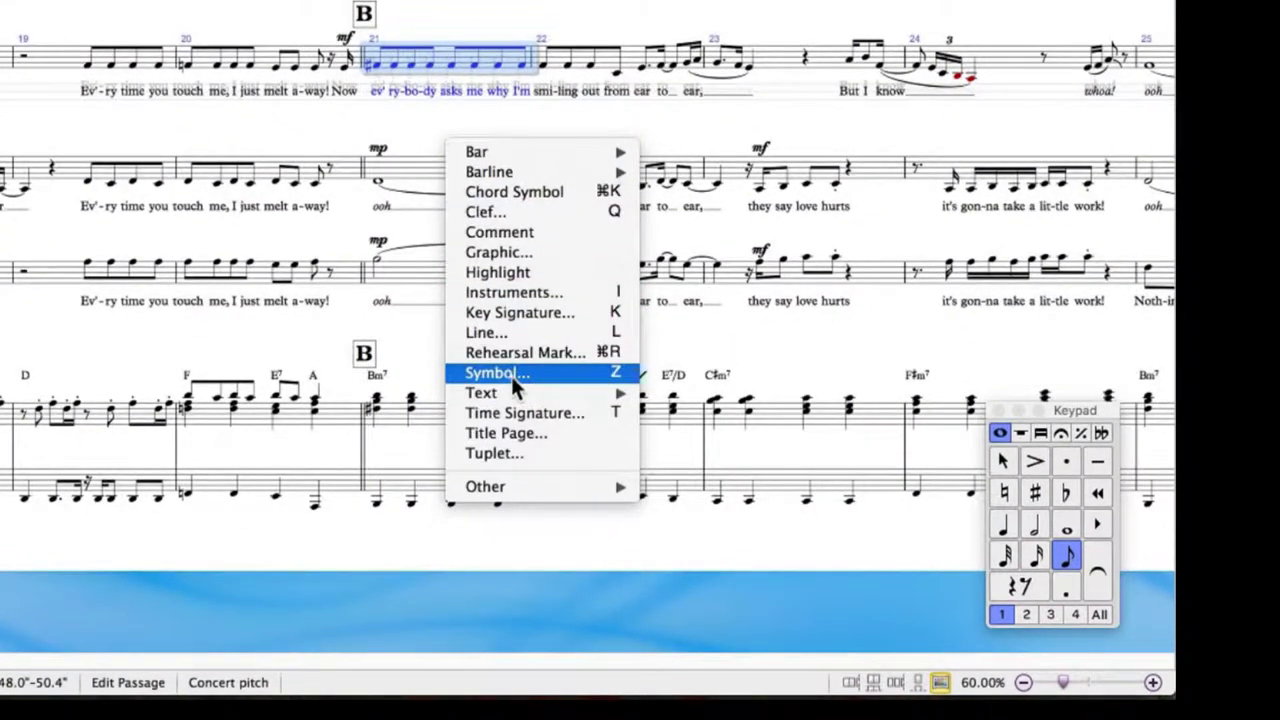
{"action": "mouse_move", "coordinate": [520, 392]}
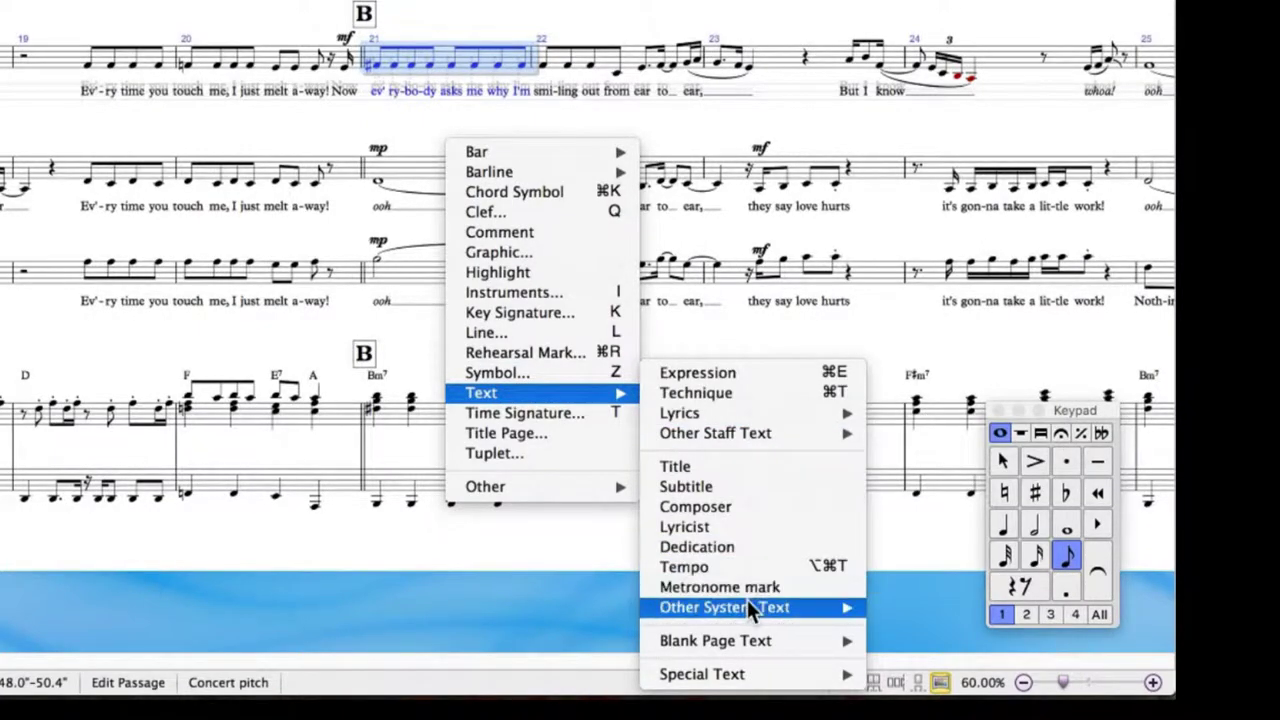
{"action": "mouse_move", "coordinate": [756, 607]}
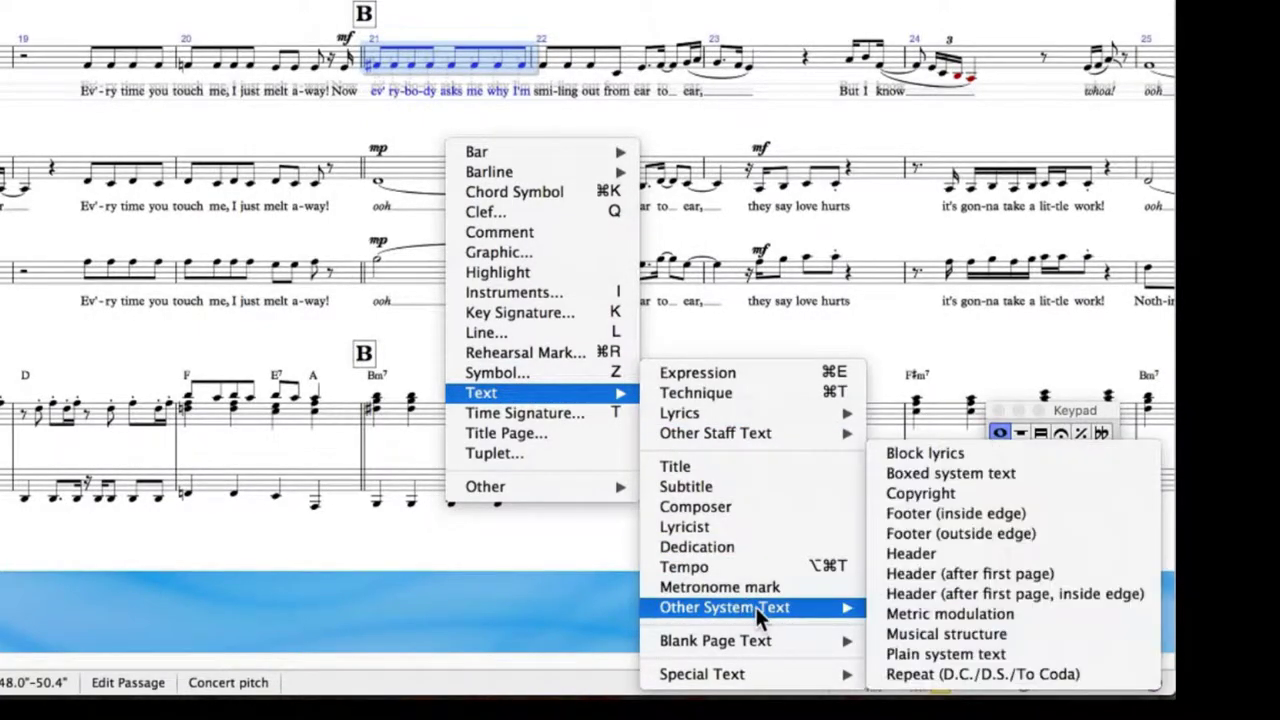
{"action": "left_click", "coordinate": [1000, 674]}
{"action": "right_click", "coordinate": [495, 135]}
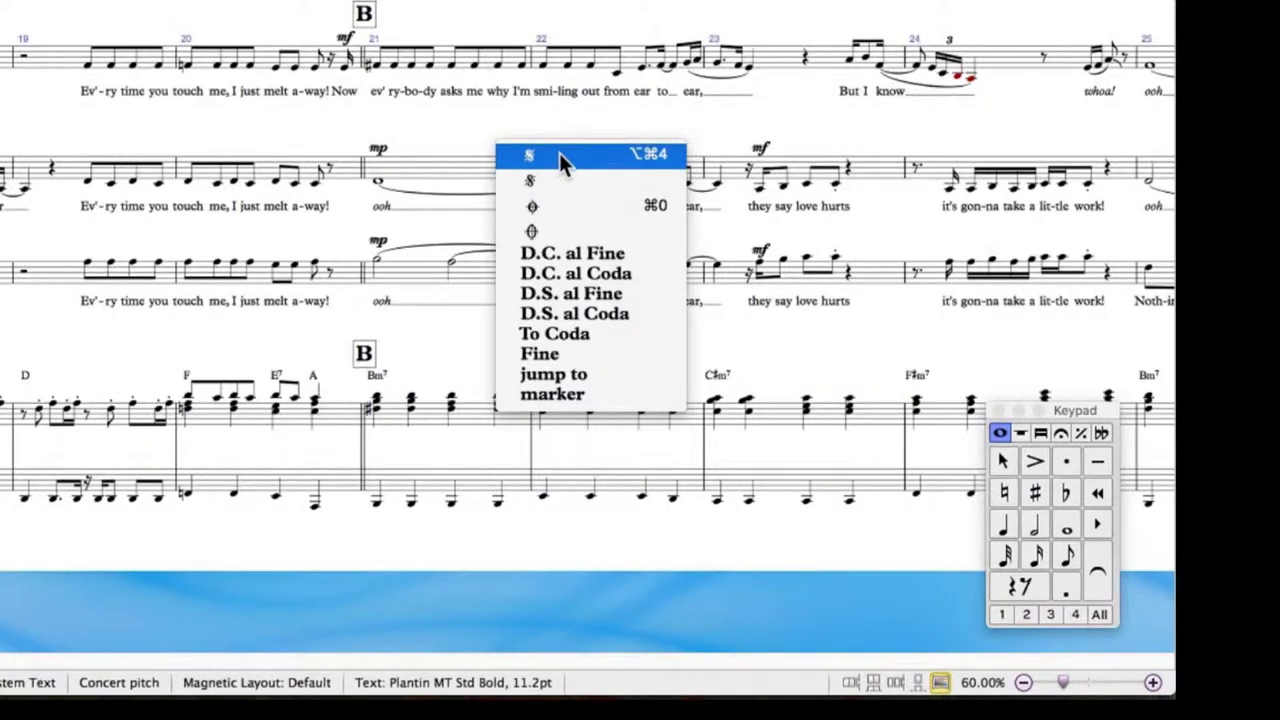
Insert a segno above bar 21 and enlarge it to 20.1 pt.
{"action": "left_click", "coordinate": [635, 157]}
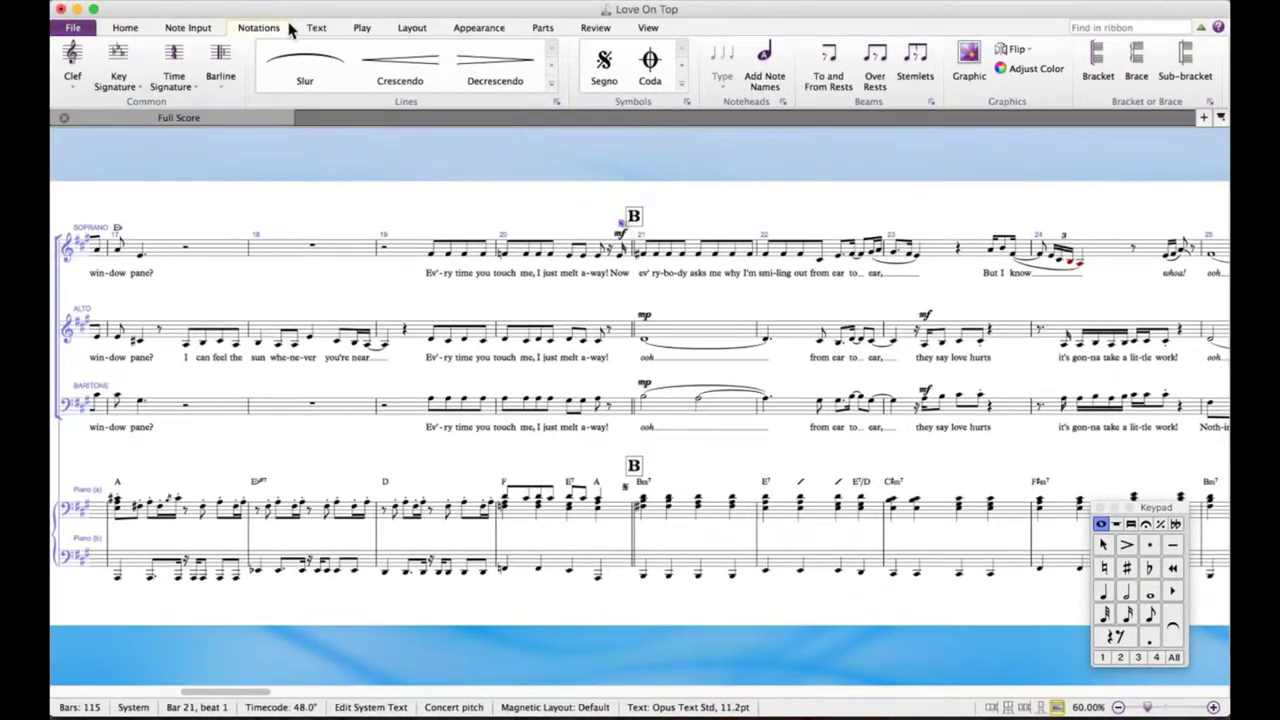
{"action": "left_click", "coordinate": [314, 30]}
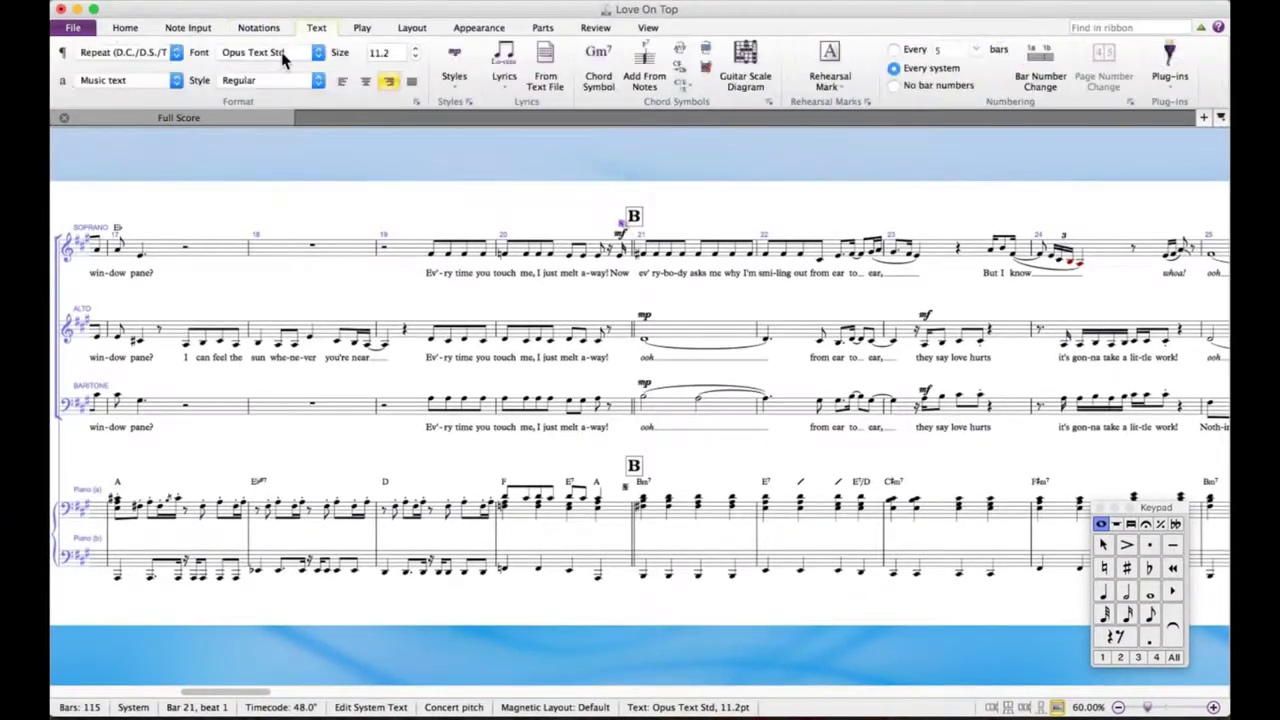
{"action": "left_click", "coordinate": [416, 49]}
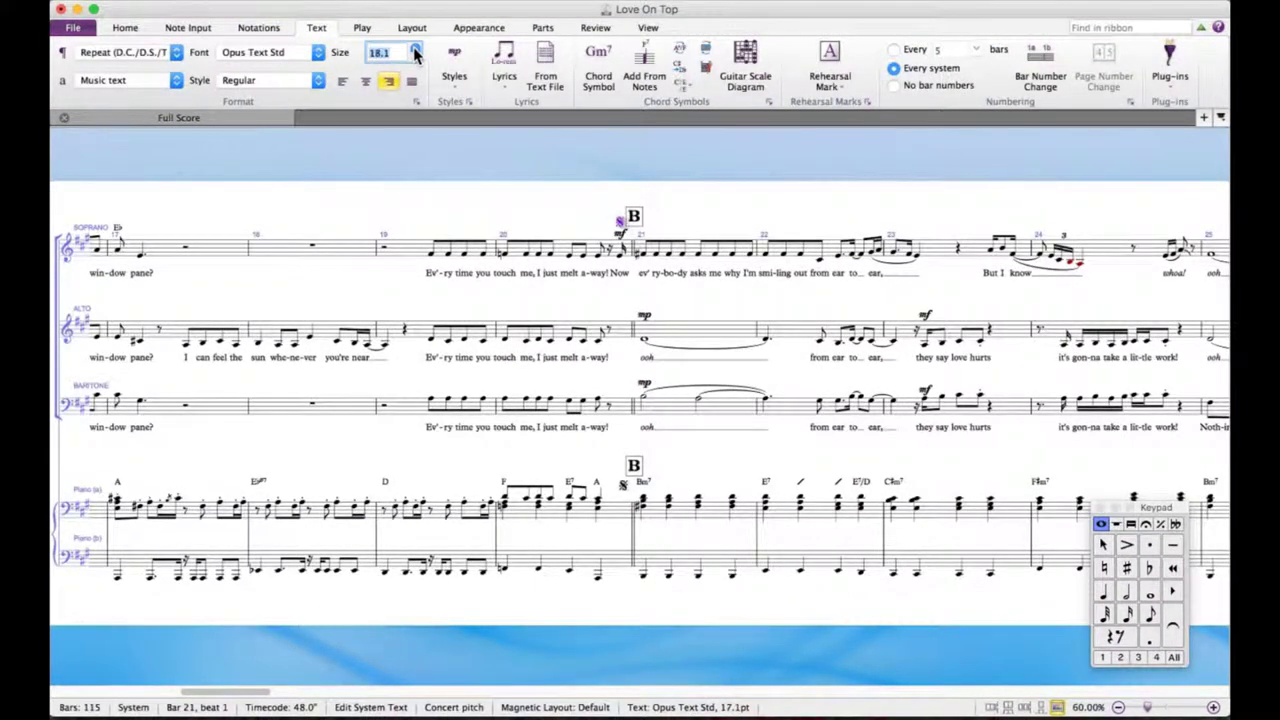
{"action": "left_click", "coordinate": [416, 50]}
{"action": "left_click", "coordinate": [416, 50]}
Position the segno just right of rehearsal mark B, then deselect it.
{"action": "left_click", "coordinate": [624, 222]}
{"action": "key", "text": "Left"}
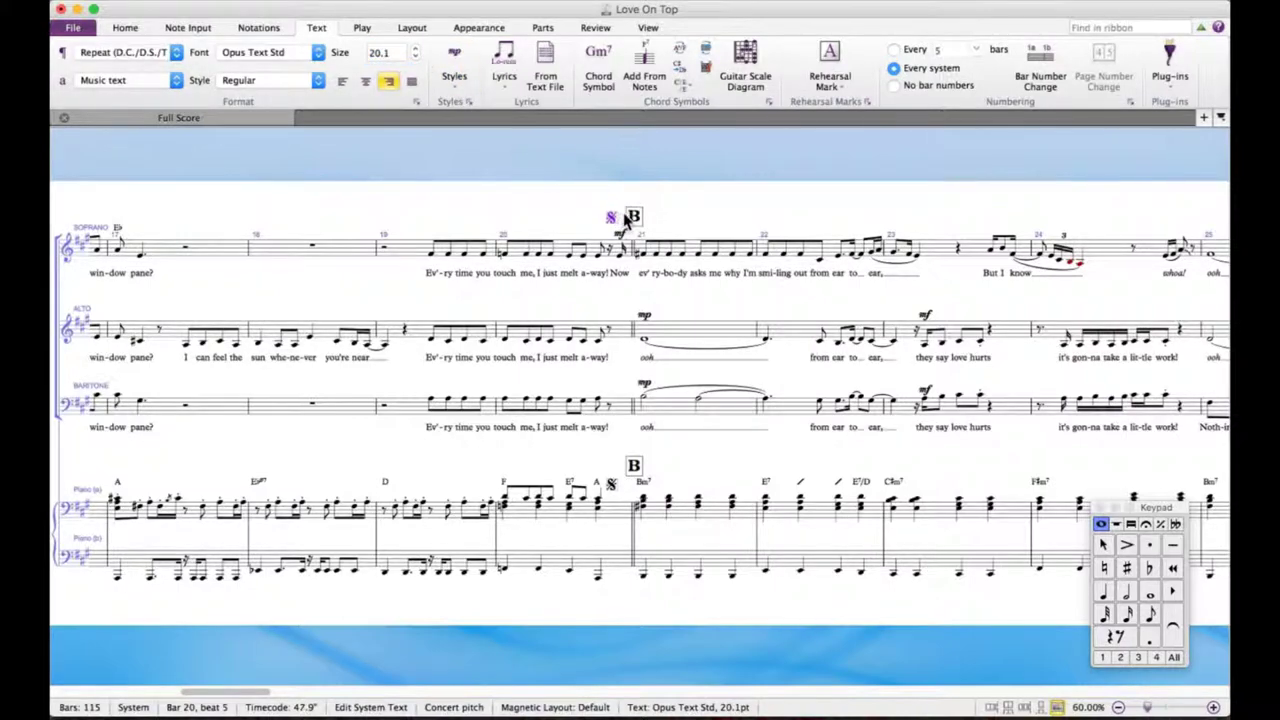
{"action": "left_click_drag", "start_coordinate": [623, 214], "coordinate": [649, 220]}
{"action": "left_click", "coordinate": [846, 206]}
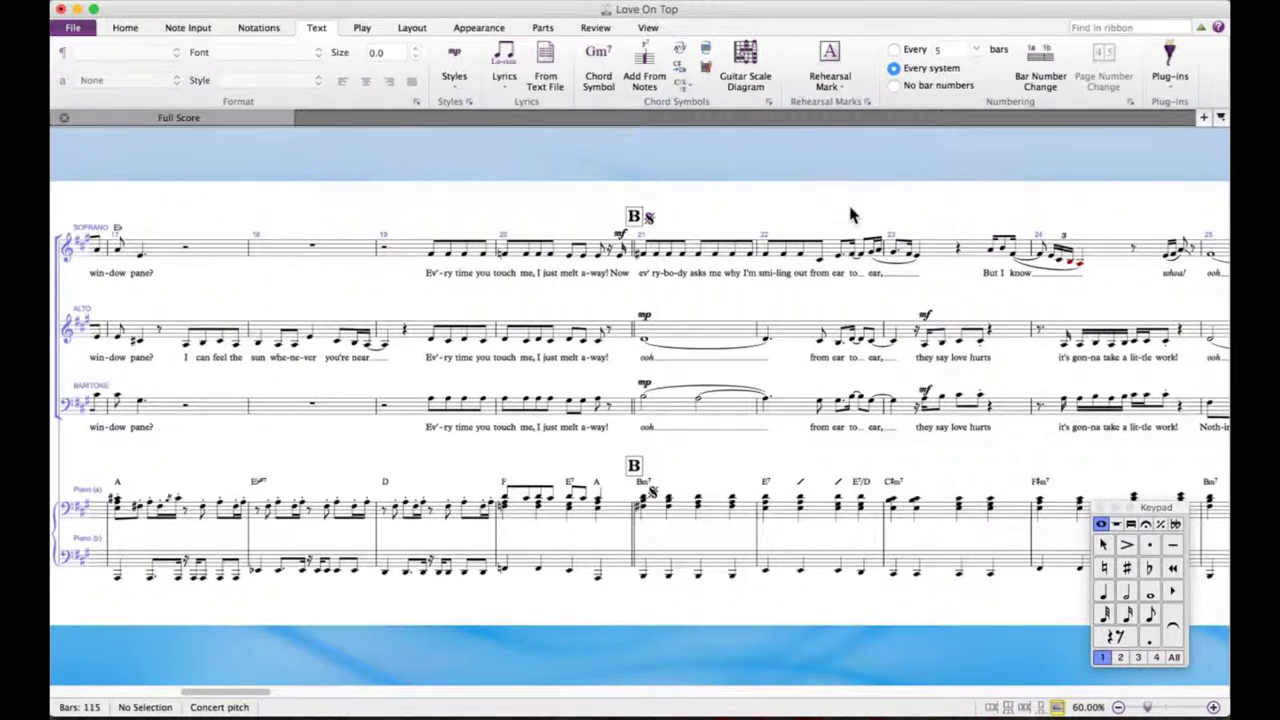
{"action": "left_click", "coordinate": [648, 218]}
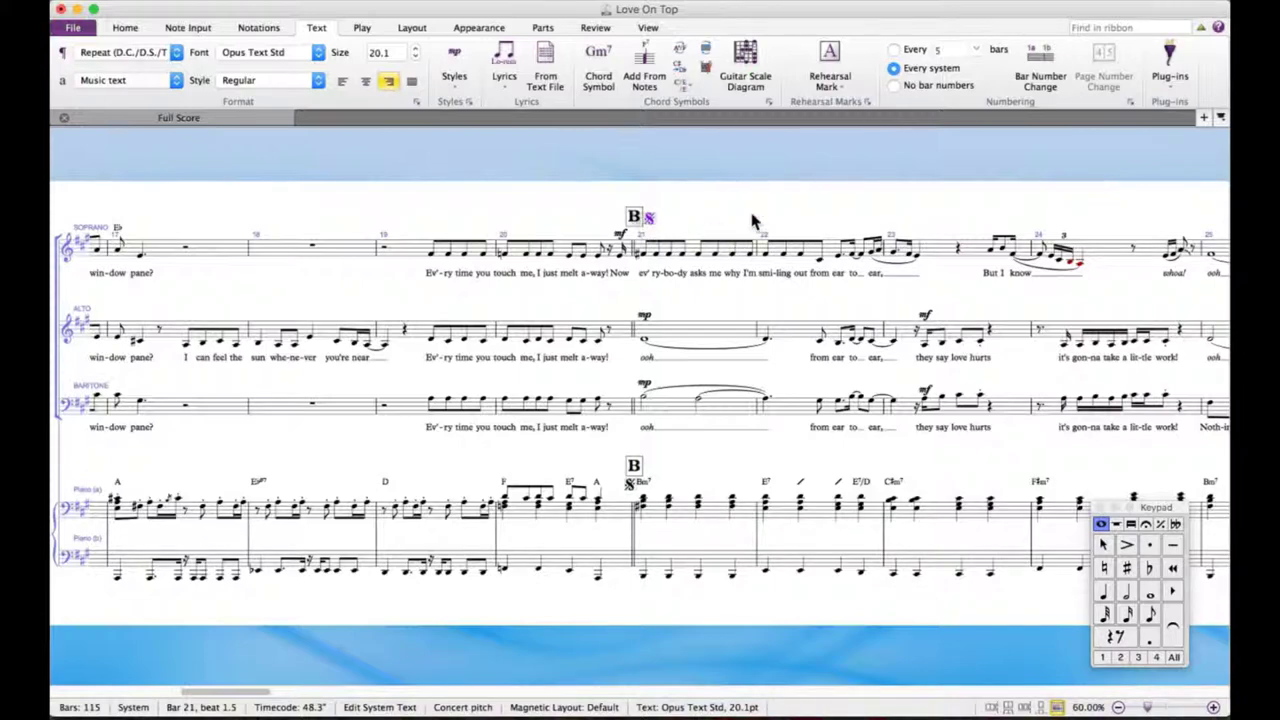
{"action": "left_click", "coordinate": [815, 214]}
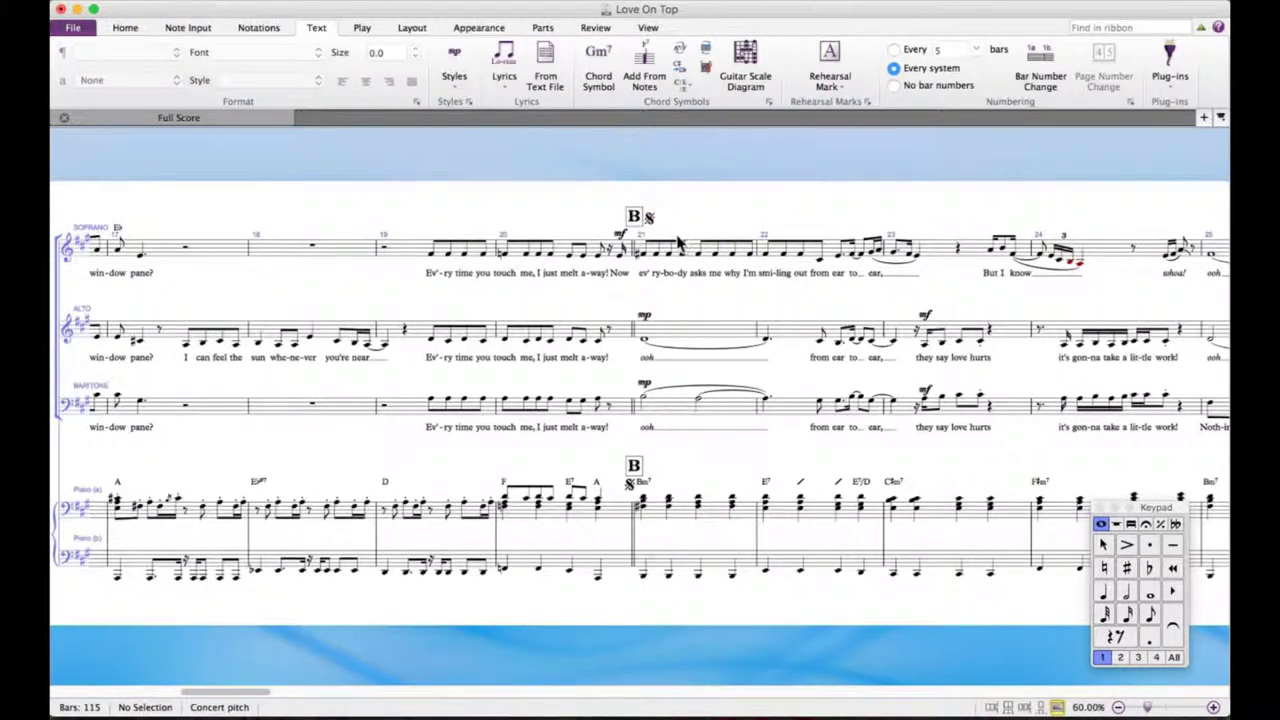
Start an empty Repeat (D.C./D.S./To Coda) system text above soprano bar 43.
{"action": "scroll", "coordinate": [907, 203], "scroll_direction": "right", "scroll_amount": 6}
{"action": "scroll", "coordinate": [907, 203], "scroll_direction": "right", "scroll_amount": 10}
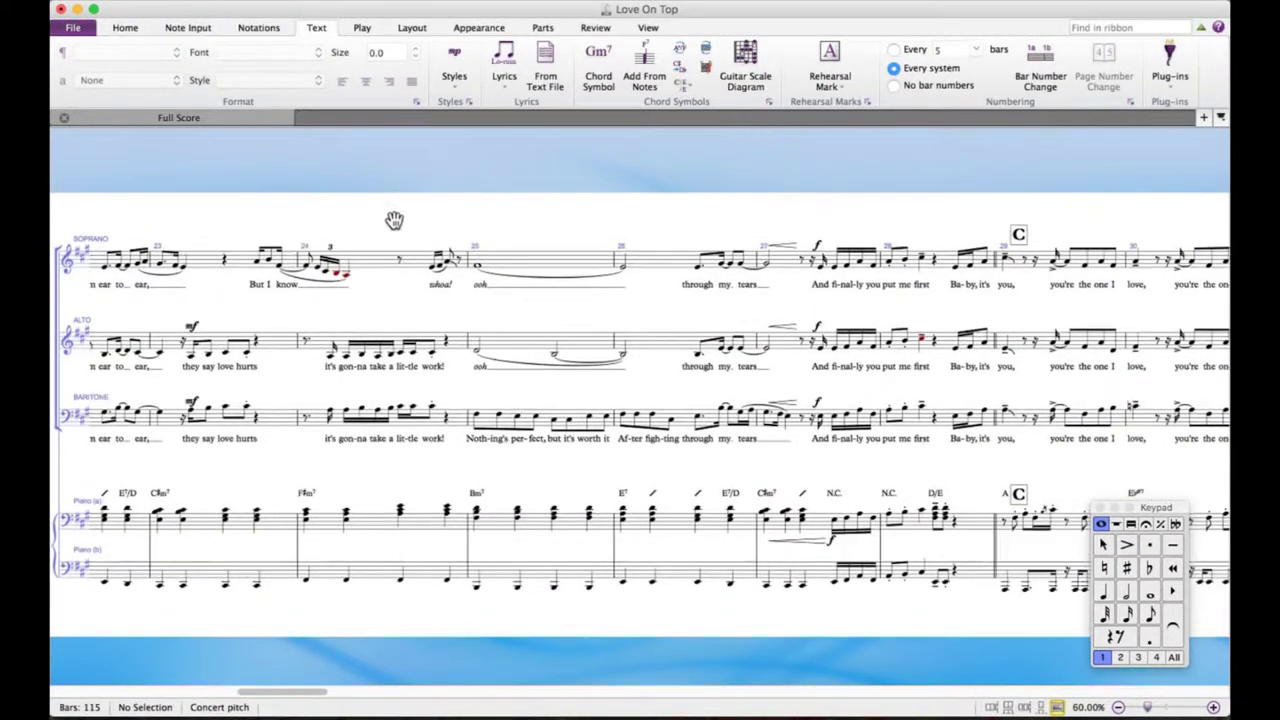
{"action": "scroll", "coordinate": [785, 190], "scroll_direction": "right", "scroll_amount": 4}
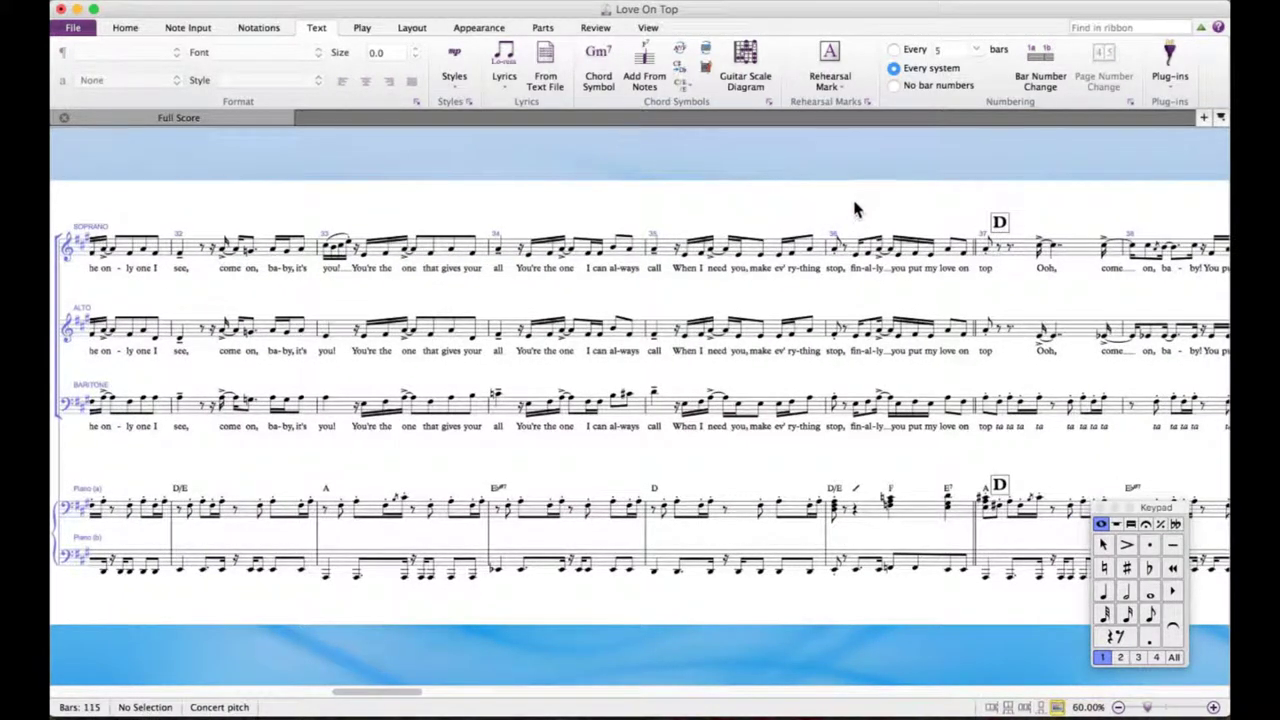
{"action": "left_click_drag", "start_coordinate": [898, 201], "coordinate": [472, 190]}
{"action": "left_click_drag", "start_coordinate": [700, 194], "coordinate": [583, 186]}
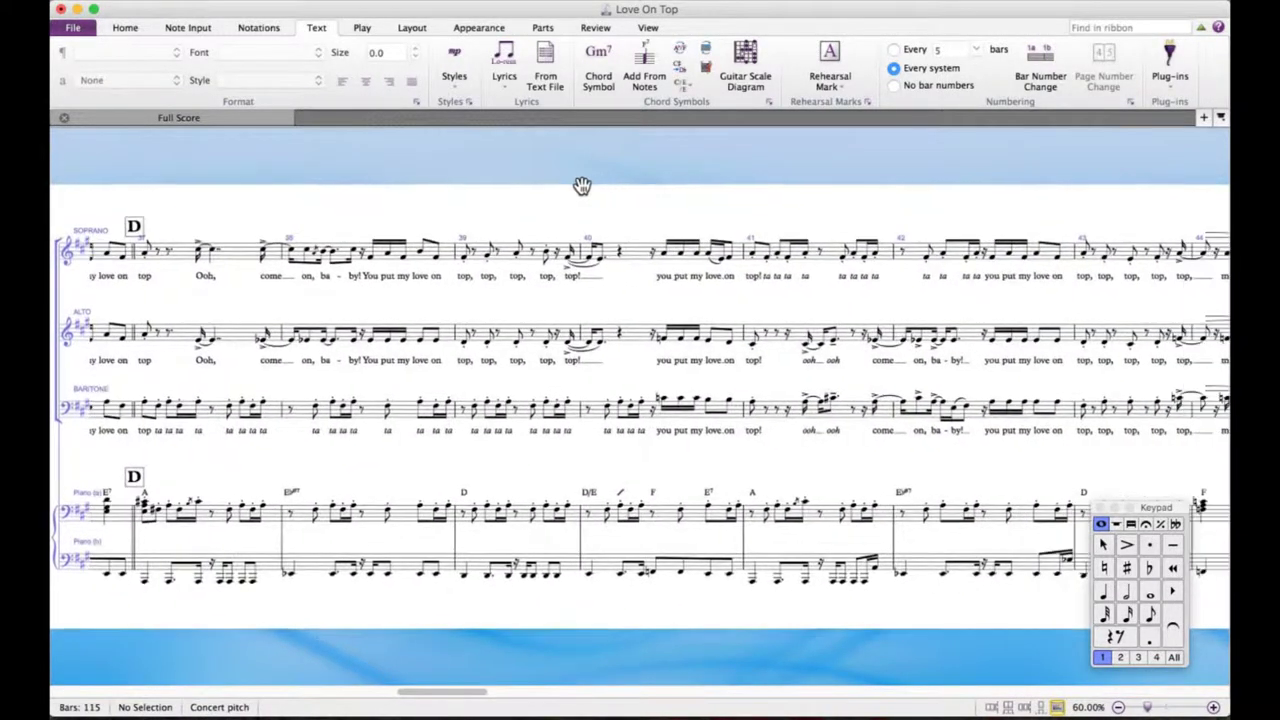
{"action": "left_click_drag", "start_coordinate": [677, 195], "coordinate": [521, 192]}
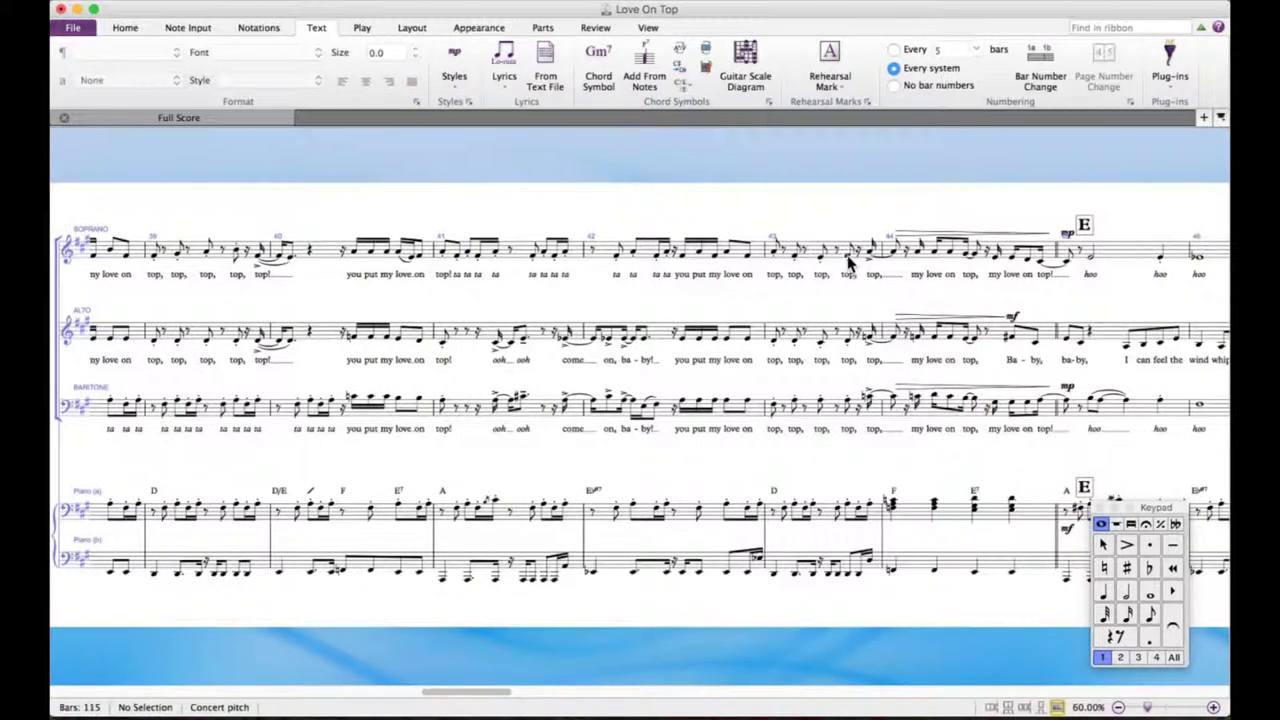
{"action": "left_click", "coordinate": [845, 253]}
{"action": "right_click", "coordinate": [822, 290]}
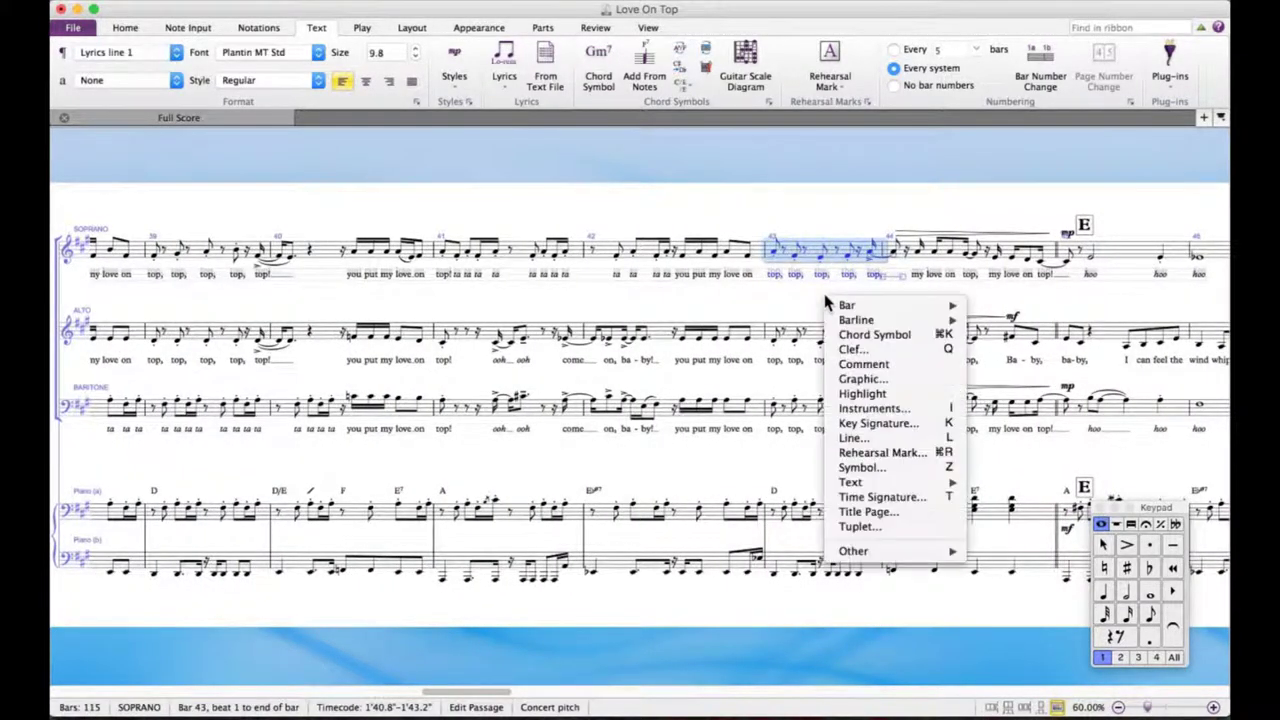
{"action": "mouse_move", "coordinate": [916, 487]}
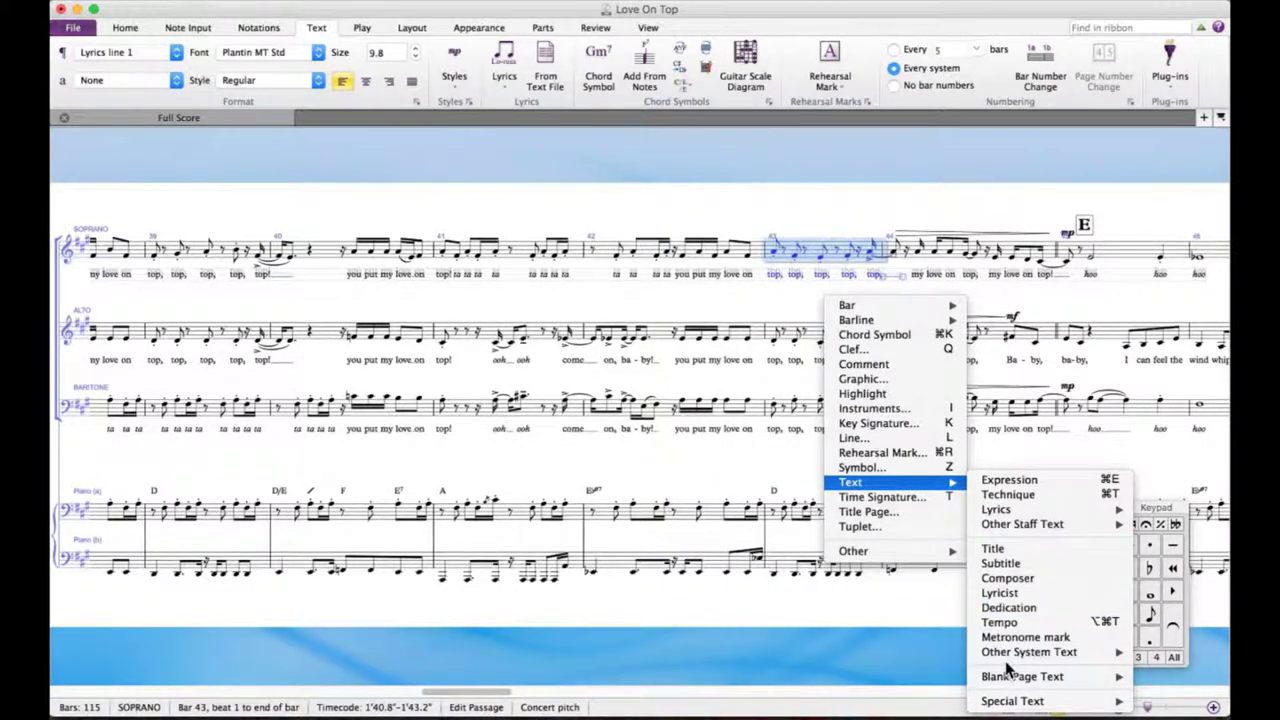
{"action": "mouse_move", "coordinate": [1000, 654]}
{"action": "left_click", "coordinate": [838, 702]}
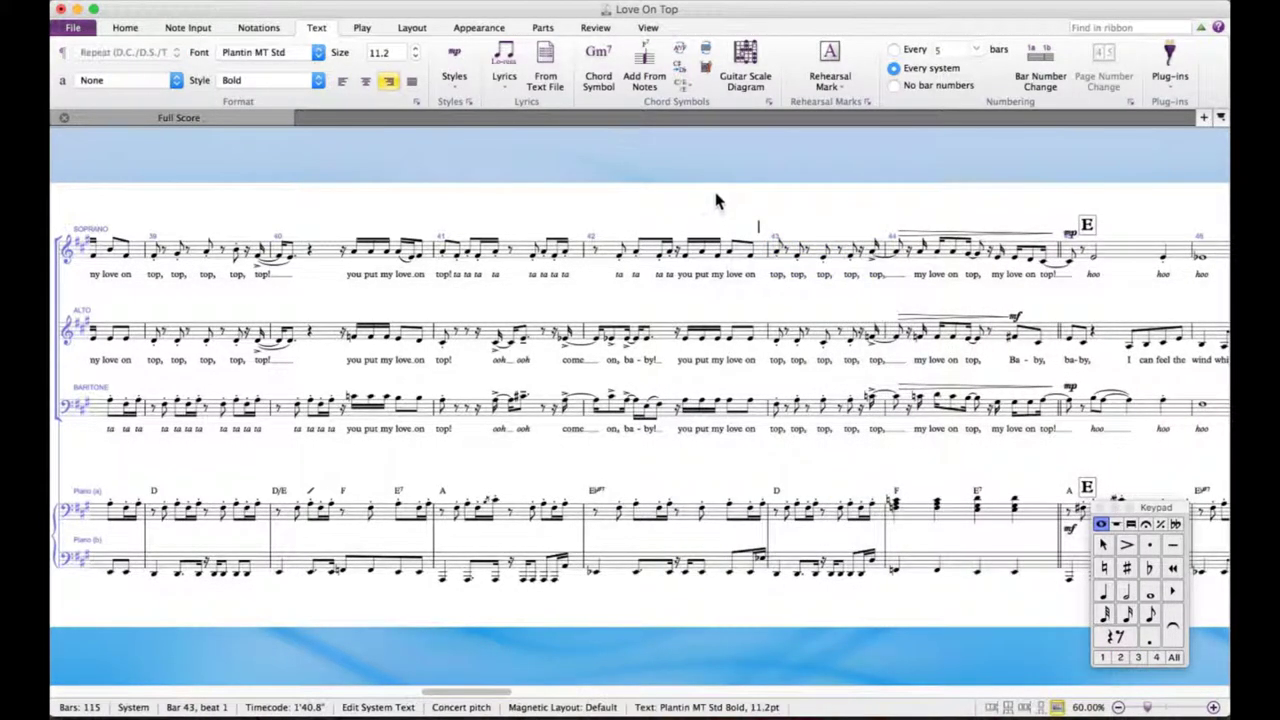
Enter To Coda as the repeat text and move it toward the end of bar 43.
{"action": "right_click", "coordinate": [689, 197]}
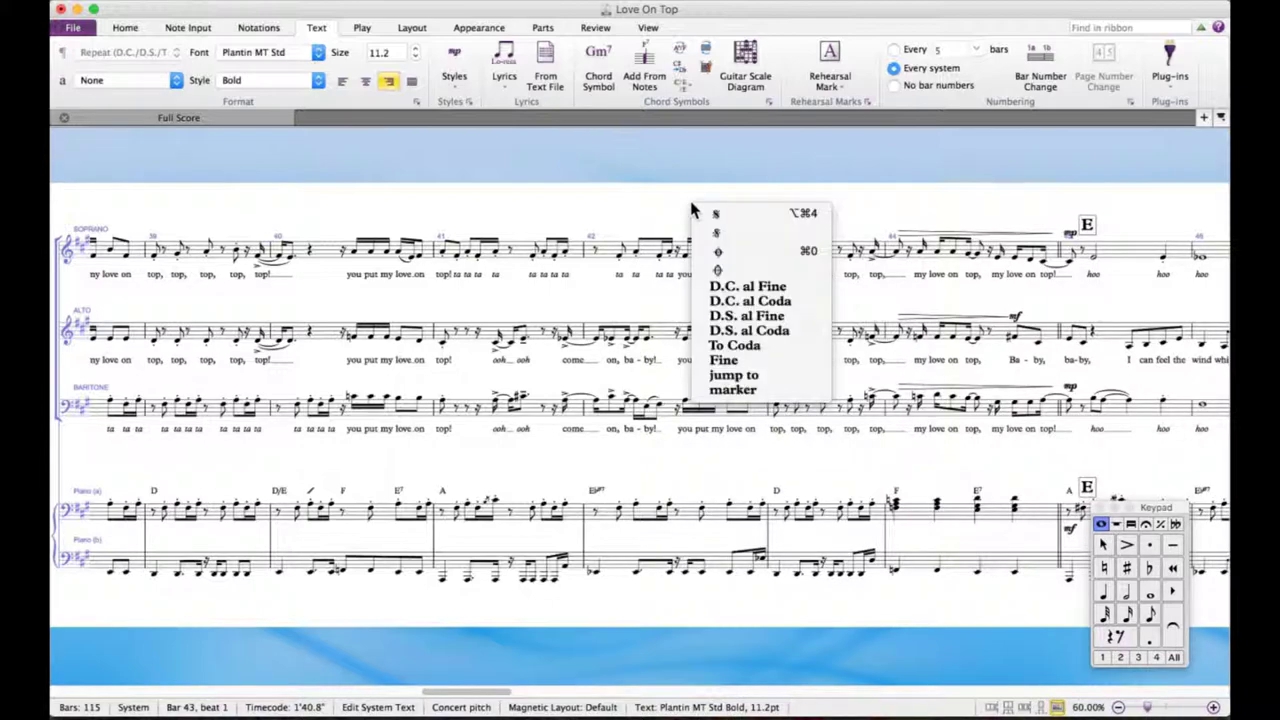
{"action": "left_click", "coordinate": [750, 352]}
{"action": "key", "text": "Escape"}
{"action": "key", "text": "Escape"}
{"action": "left_click_drag", "start_coordinate": [748, 232], "coordinate": [868, 235]}
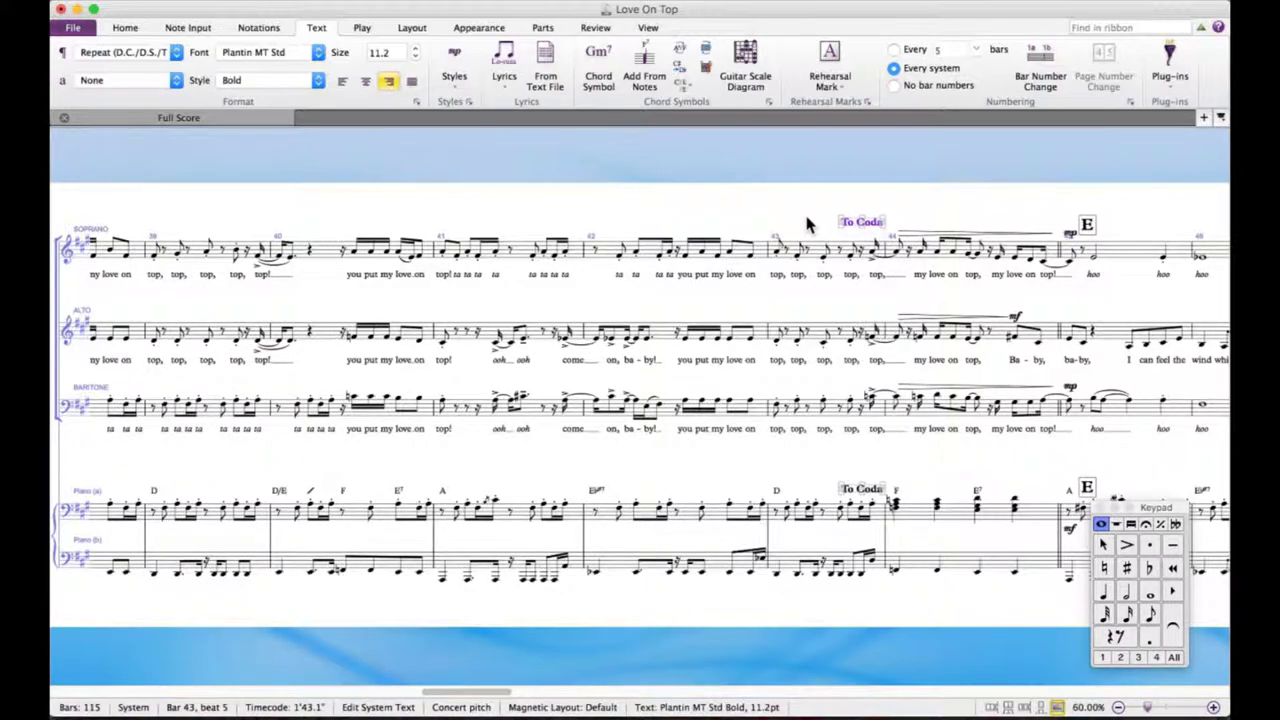
Append a coda sign after the To Coda text and finish editing it.
{"action": "double_click", "coordinate": [866, 227]}
{"action": "right_click", "coordinate": [928, 213]}
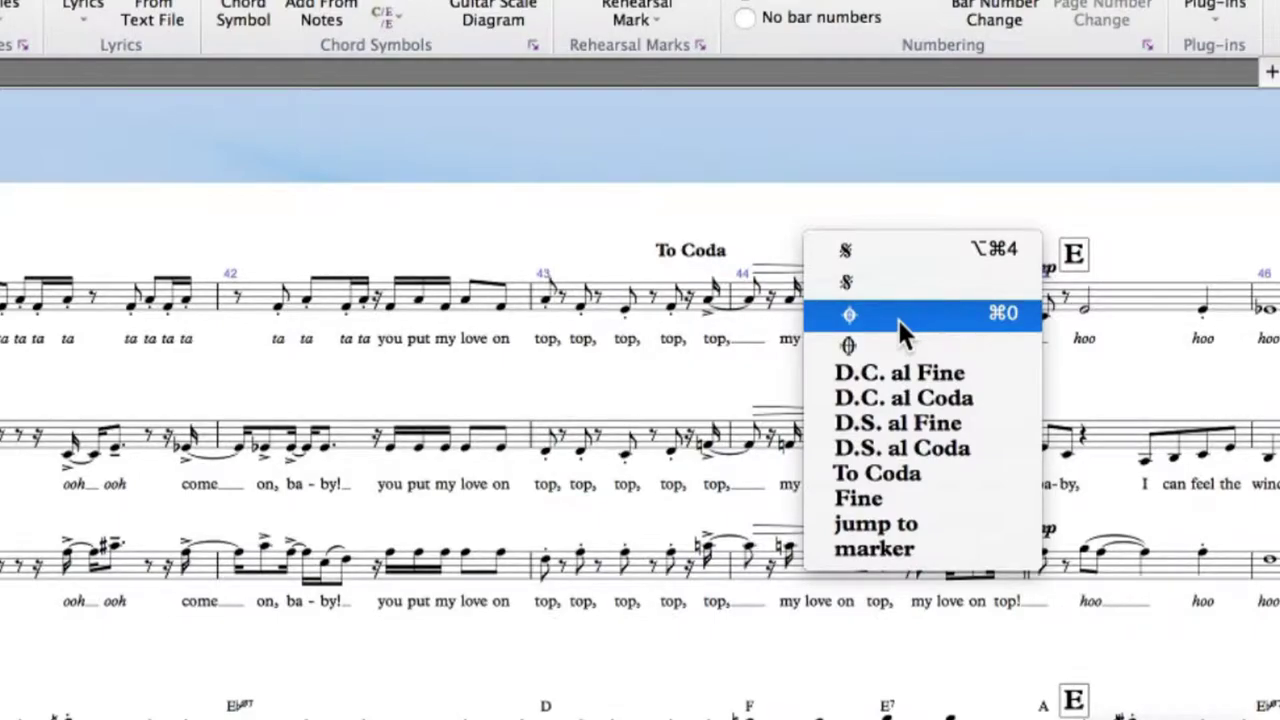
{"action": "left_click", "coordinate": [844, 314]}
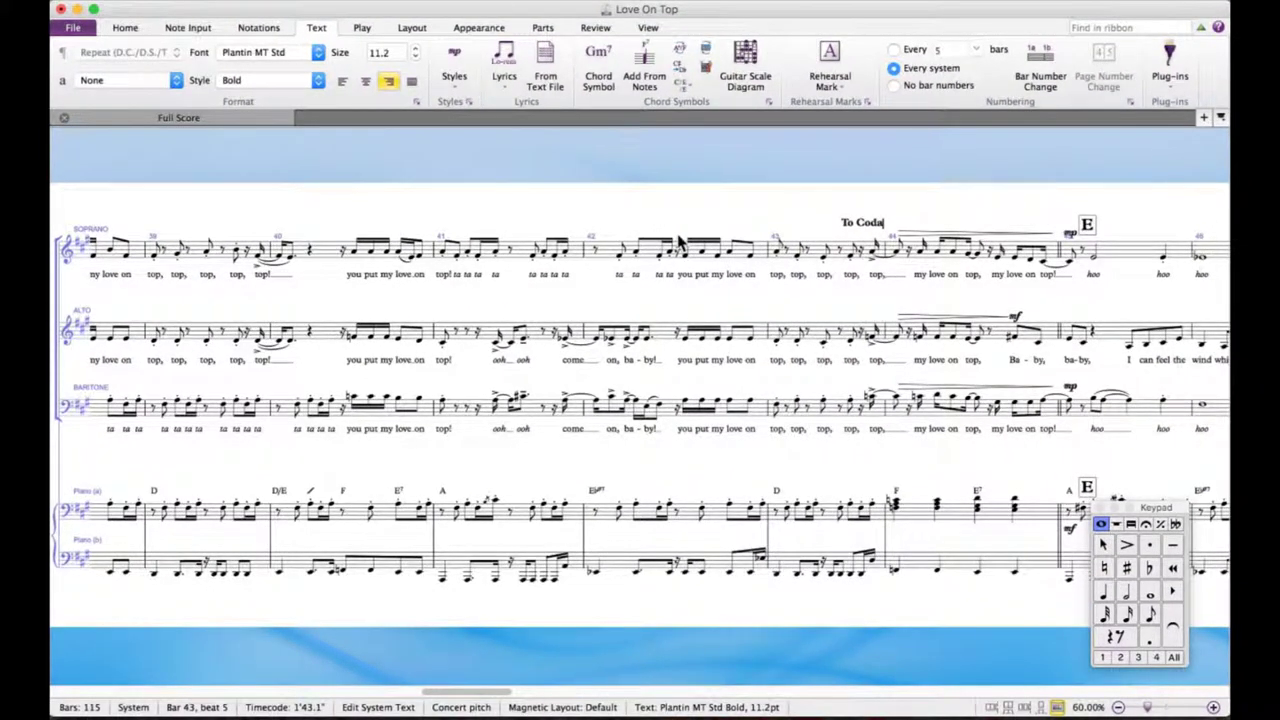
{"action": "left_click", "coordinate": [130, 6]}
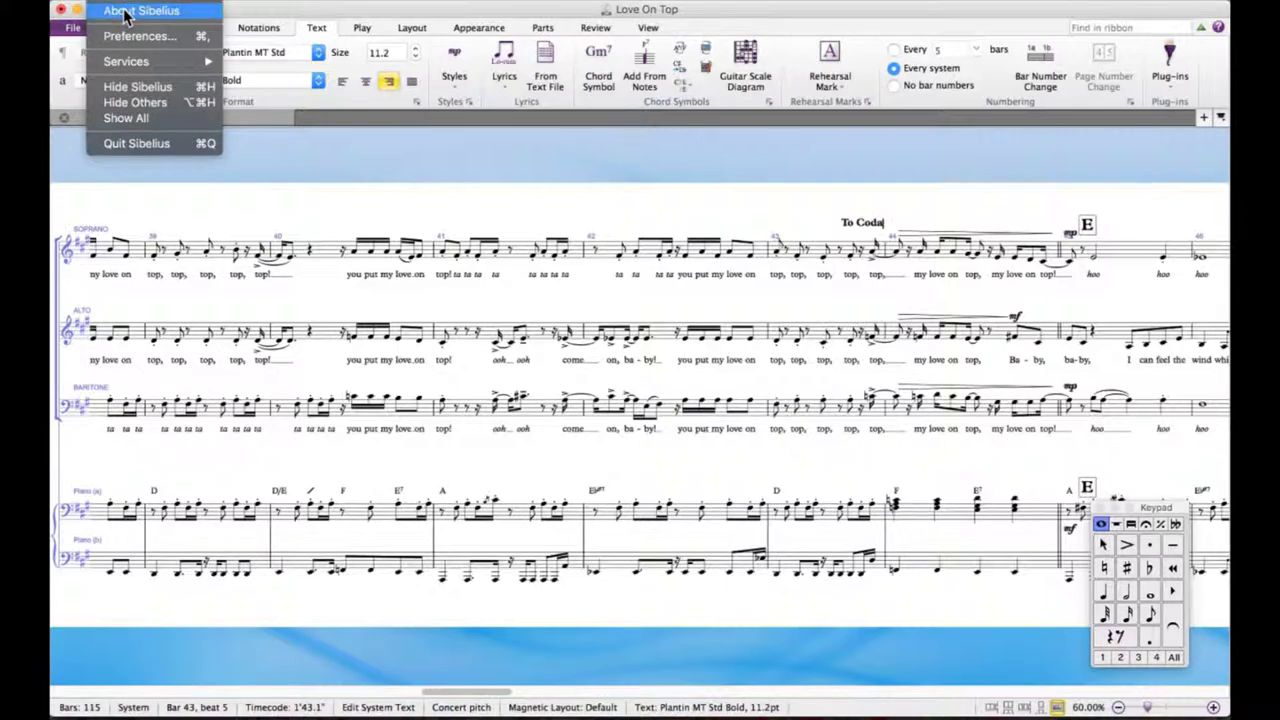
{"action": "key", "text": "Escape"}
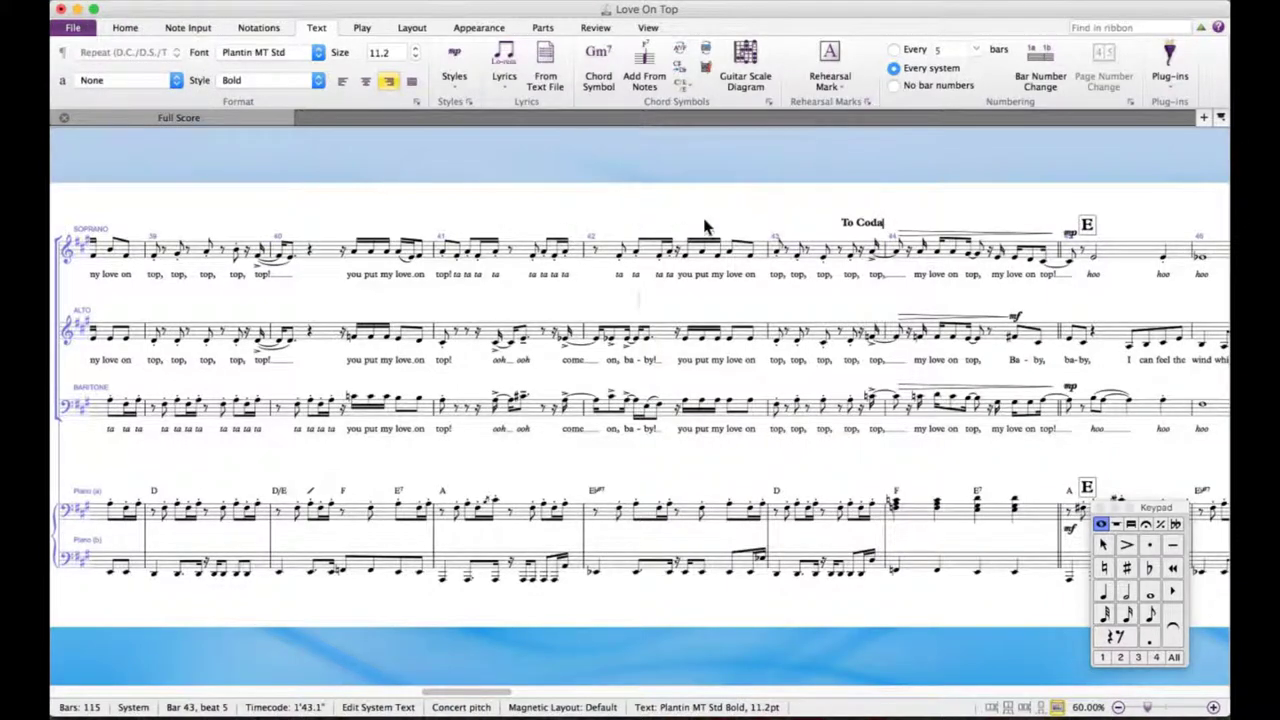
{"action": "left_click", "coordinate": [816, 190]}
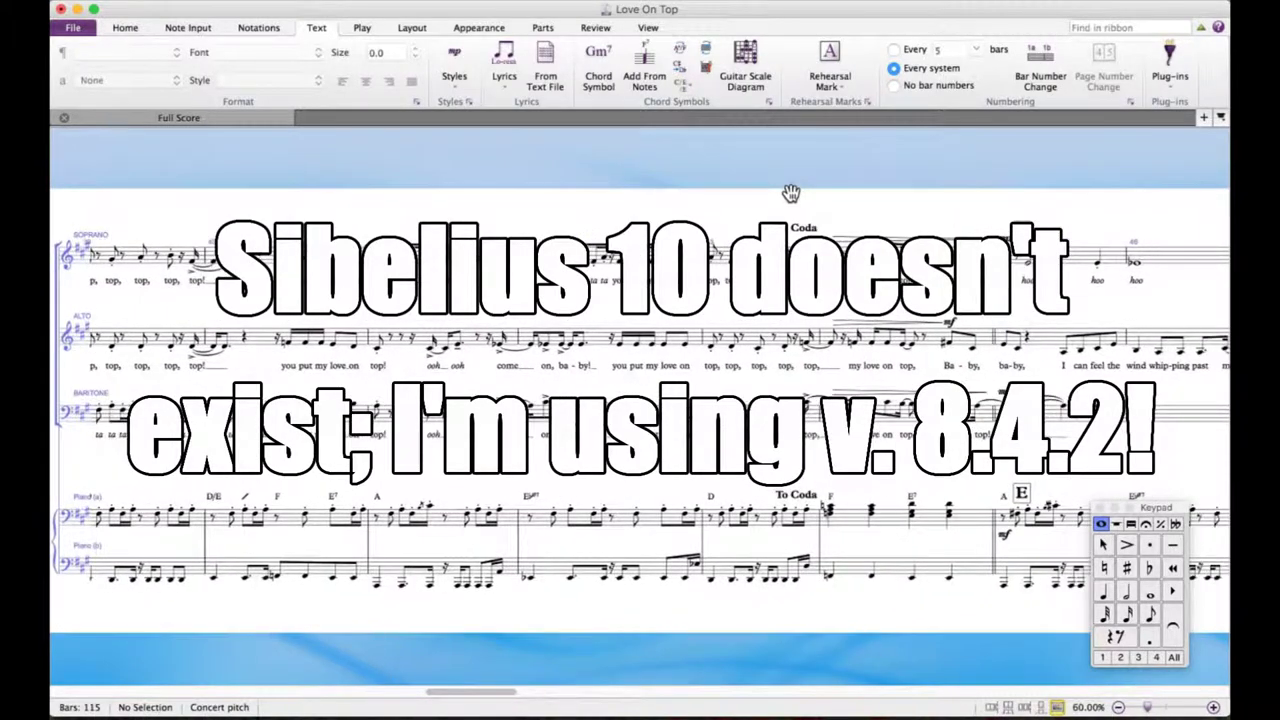
{"action": "left_click_drag", "start_coordinate": [795, 192], "coordinate": [743, 180]}
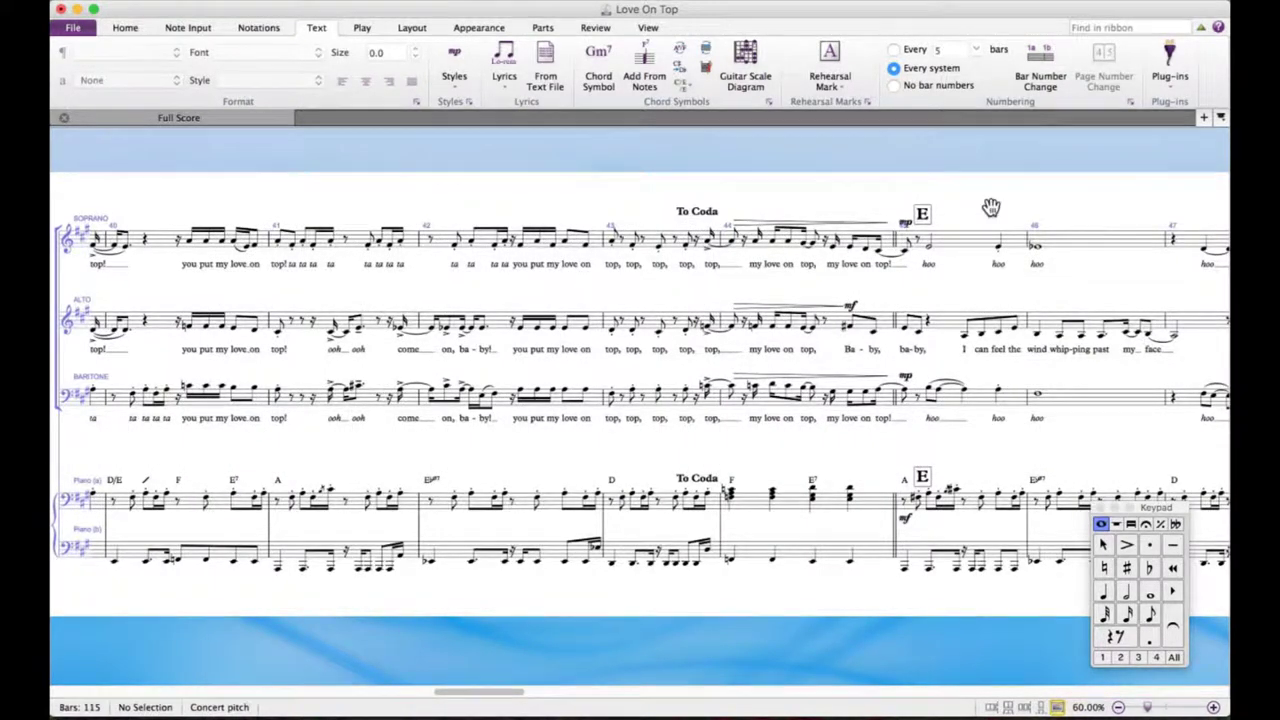
{"action": "left_click_drag", "start_coordinate": [990, 207], "coordinate": [931, 187]}
Change the barline at the end of bar 52 to a double barline.
{"action": "scroll", "coordinate": [1015, 200], "scroll_direction": "right", "scroll_amount": 2}
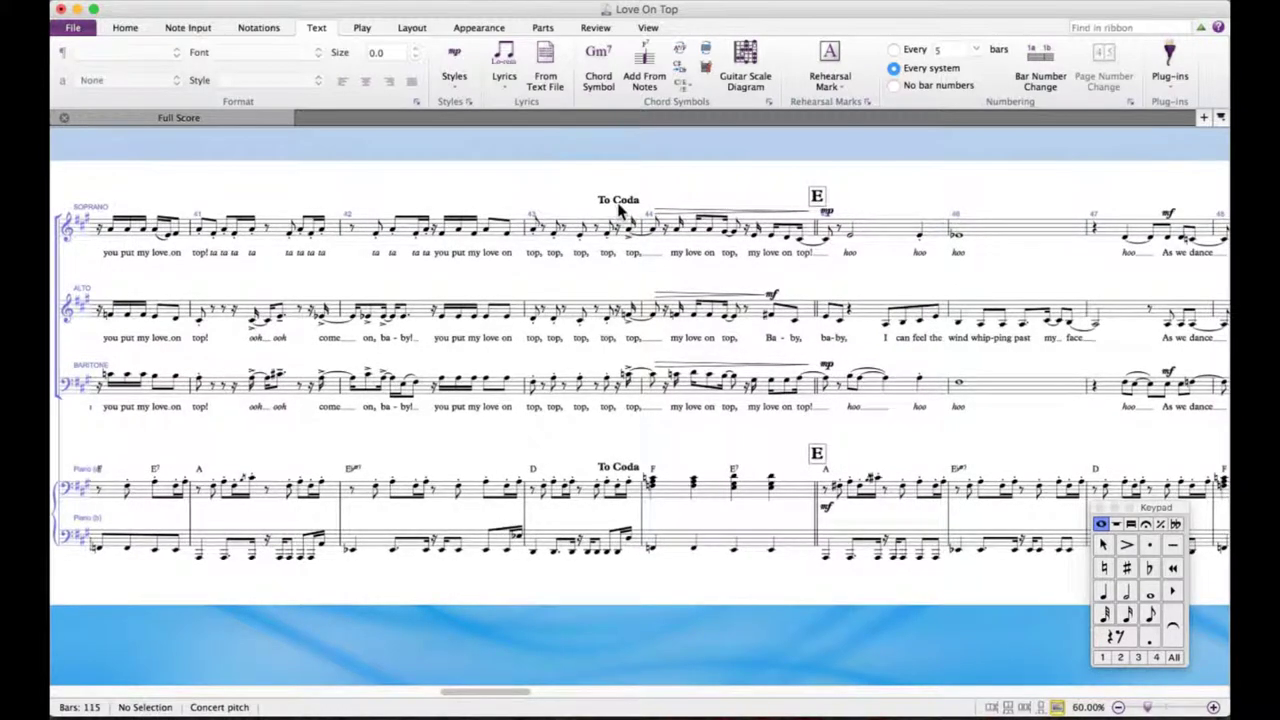
{"action": "scroll", "coordinate": [1125, 182], "scroll_direction": "right", "scroll_amount": 10}
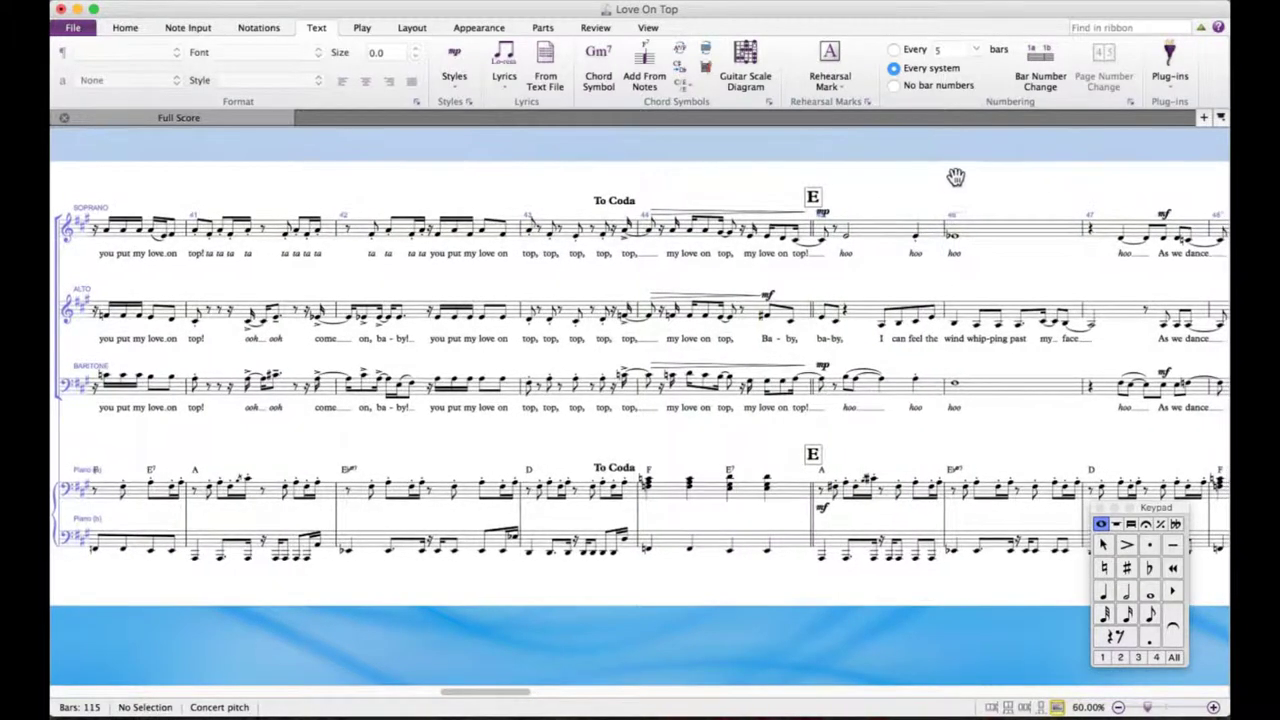
{"action": "scroll", "coordinate": [536, 194], "scroll_direction": "right", "scroll_amount": 10}
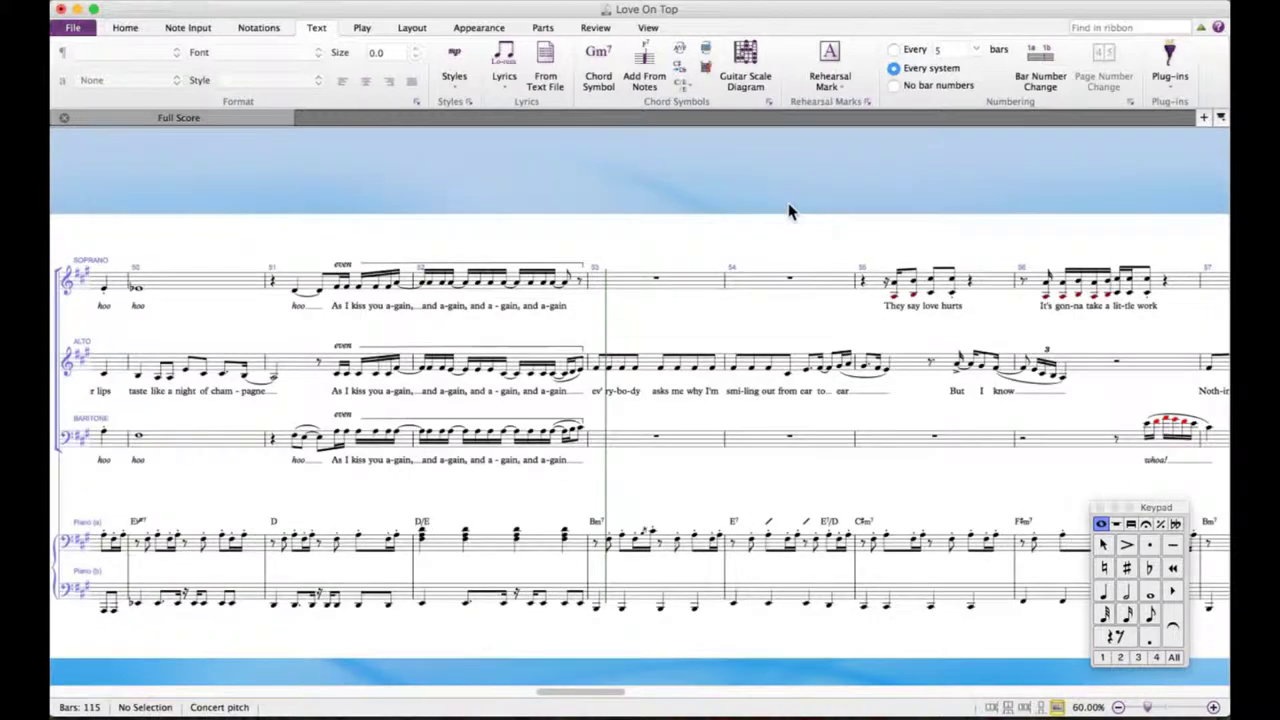
{"action": "scroll", "coordinate": [1003, 197], "scroll_direction": "right", "scroll_amount": 10}
{"action": "scroll", "coordinate": [1038, 178], "scroll_direction": "right", "scroll_amount": 10}
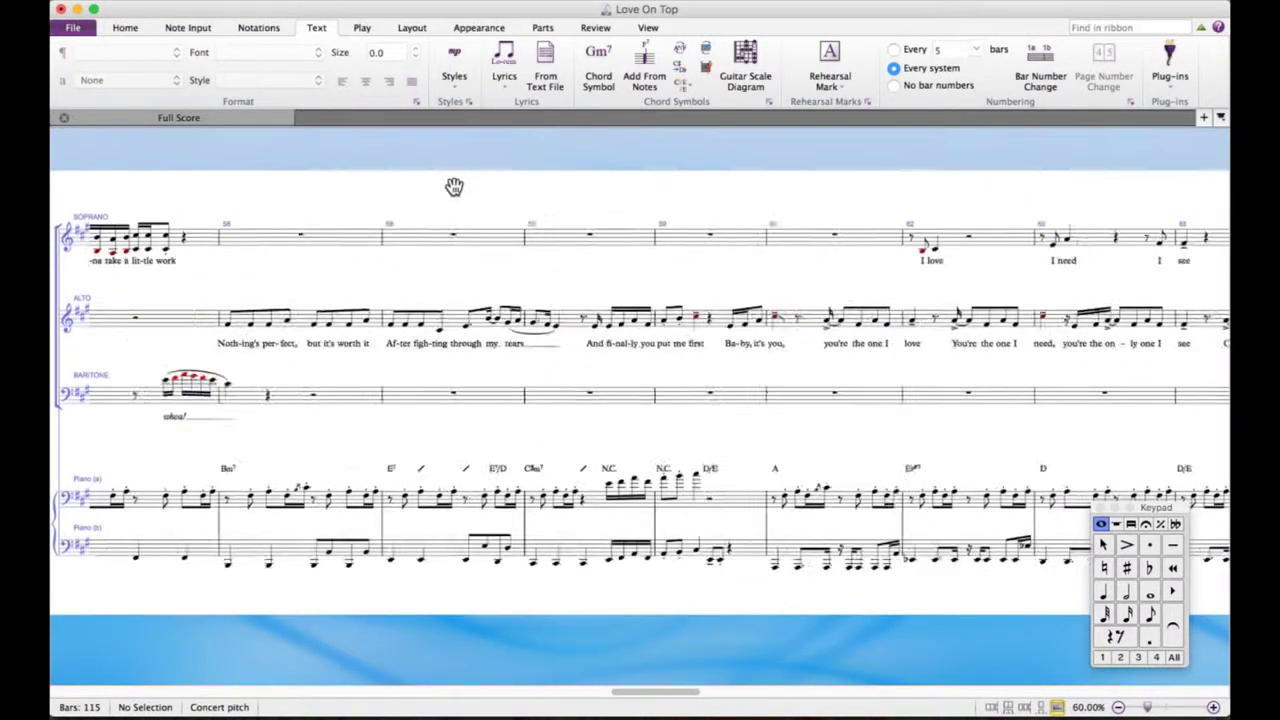
{"action": "scroll", "coordinate": [1029, 183], "scroll_direction": "left", "scroll_amount": 15}
{"action": "scroll", "coordinate": [807, 181], "scroll_direction": "left", "scroll_amount": 10}
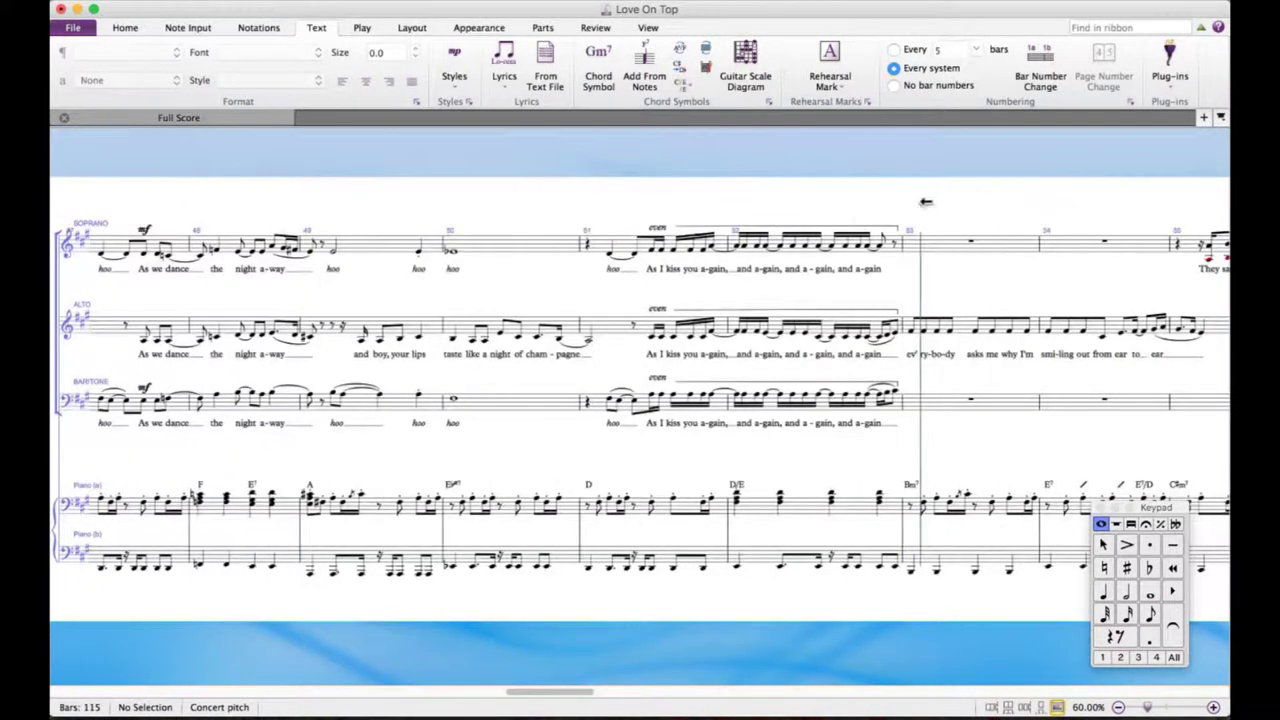
{"action": "left_click", "coordinate": [897, 268]}
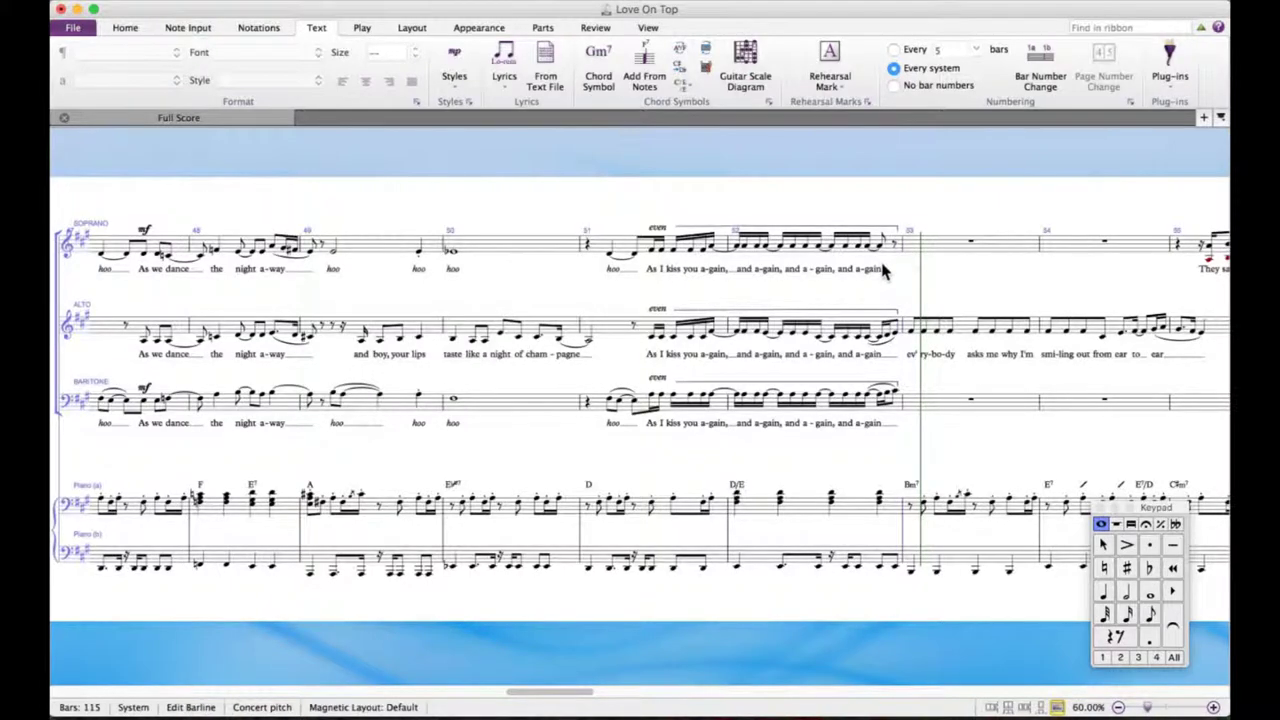
{"action": "left_click", "coordinate": [258, 28]}
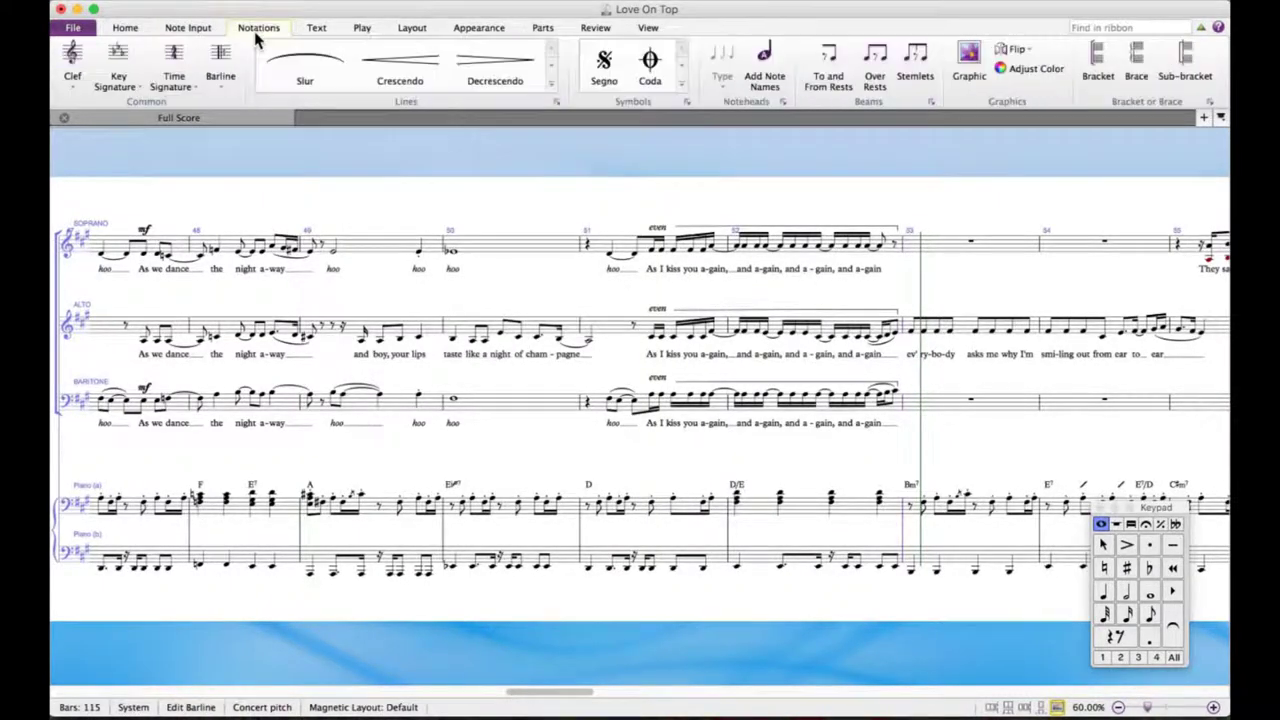
{"action": "left_click", "coordinate": [224, 82]}
{"action": "left_click", "coordinate": [392, 128]}
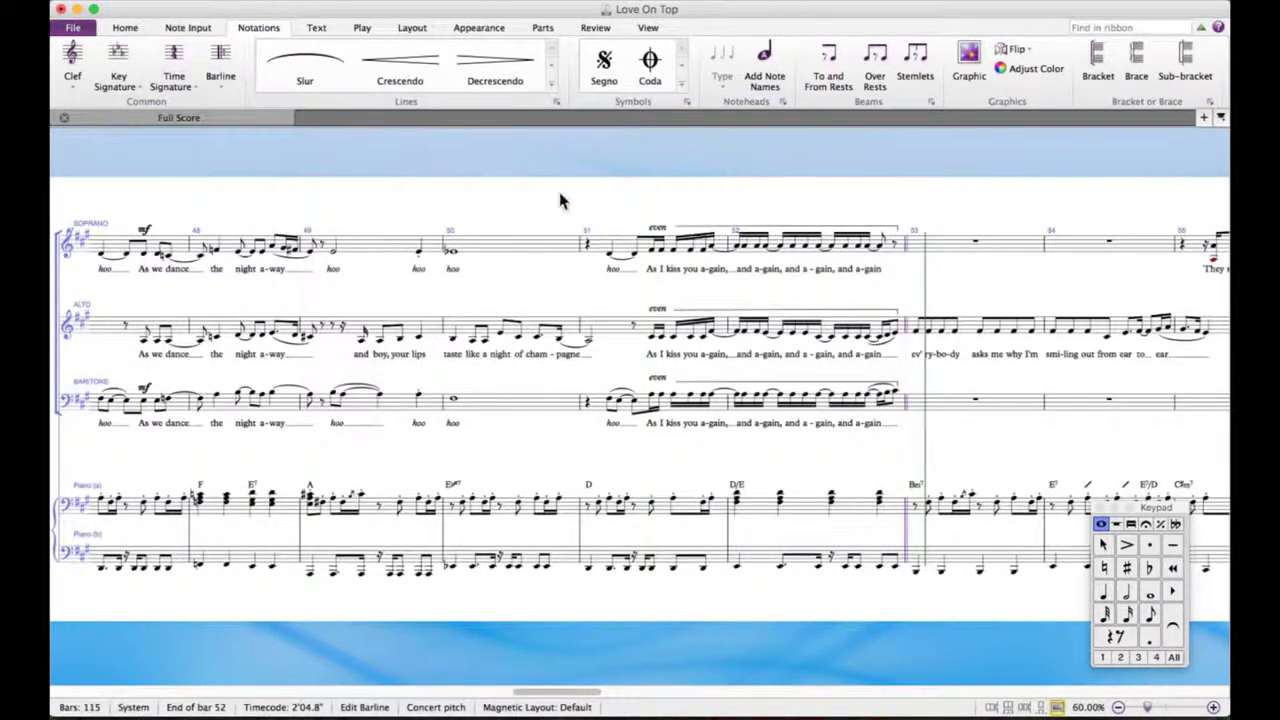
{"action": "left_click", "coordinate": [411, 28]}
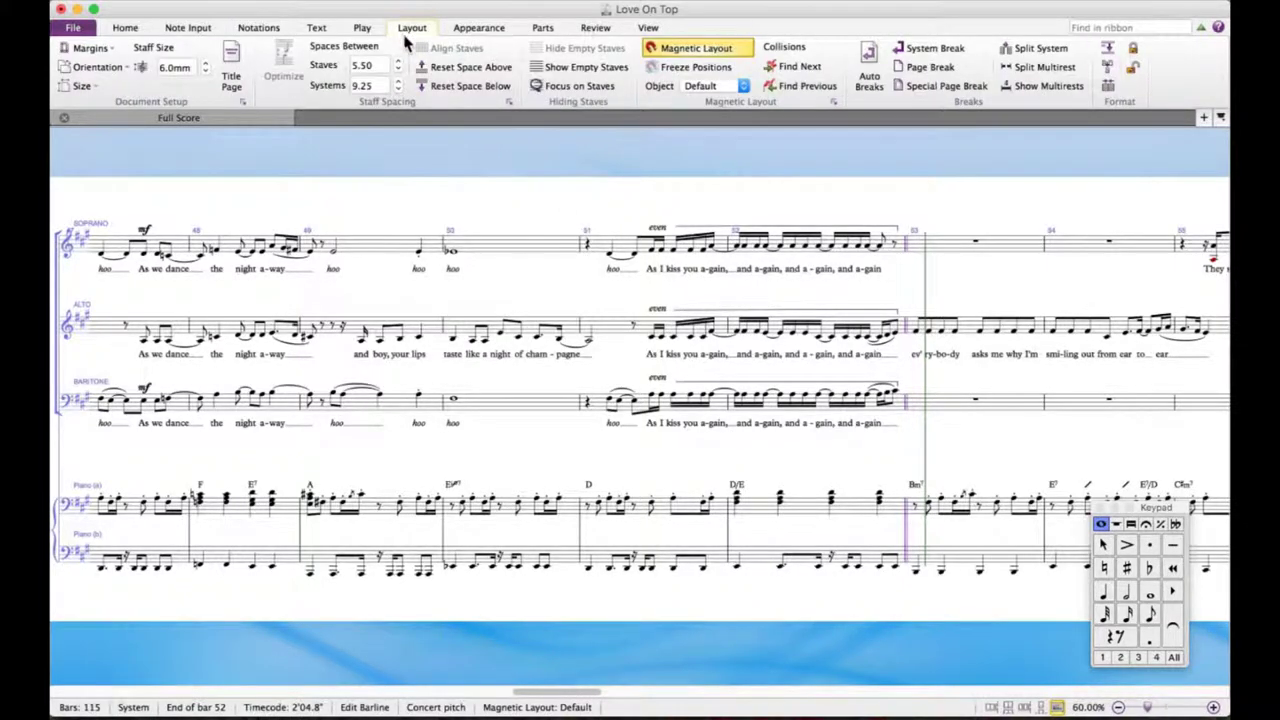
Split the system after bar 52 so bar 53 begins a new line.
{"action": "left_click", "coordinate": [1036, 52]}
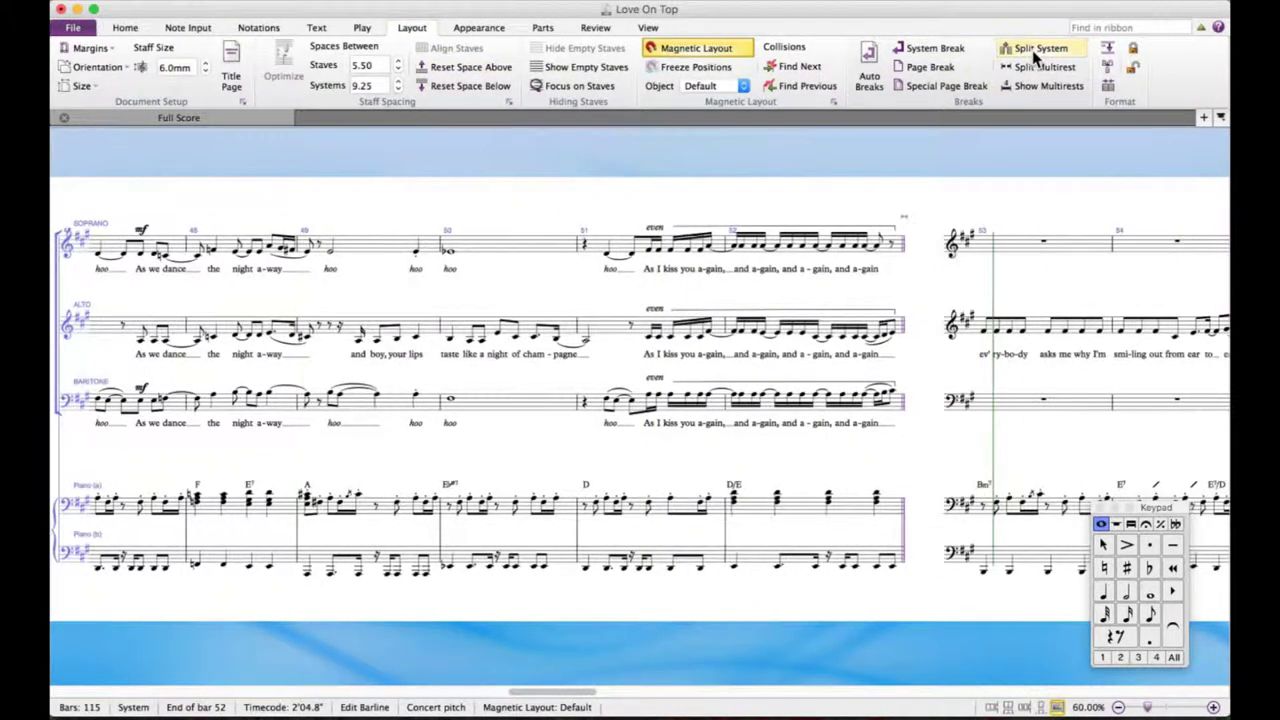
{"action": "left_click", "coordinate": [886, 258]}
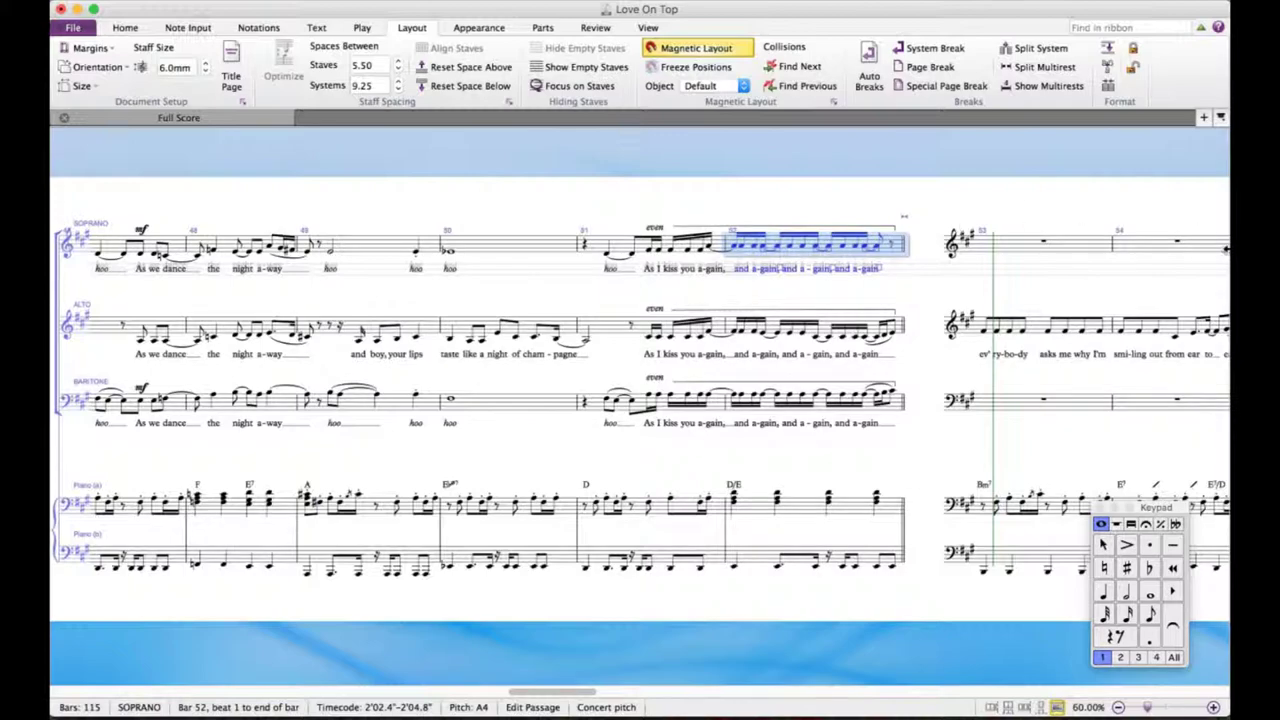
{"action": "right_click", "coordinate": [882, 302]}
Add a D.S. al Coda repeat text and move it to the end of bar 52.
{"action": "mouse_move", "coordinate": [950, 487]}
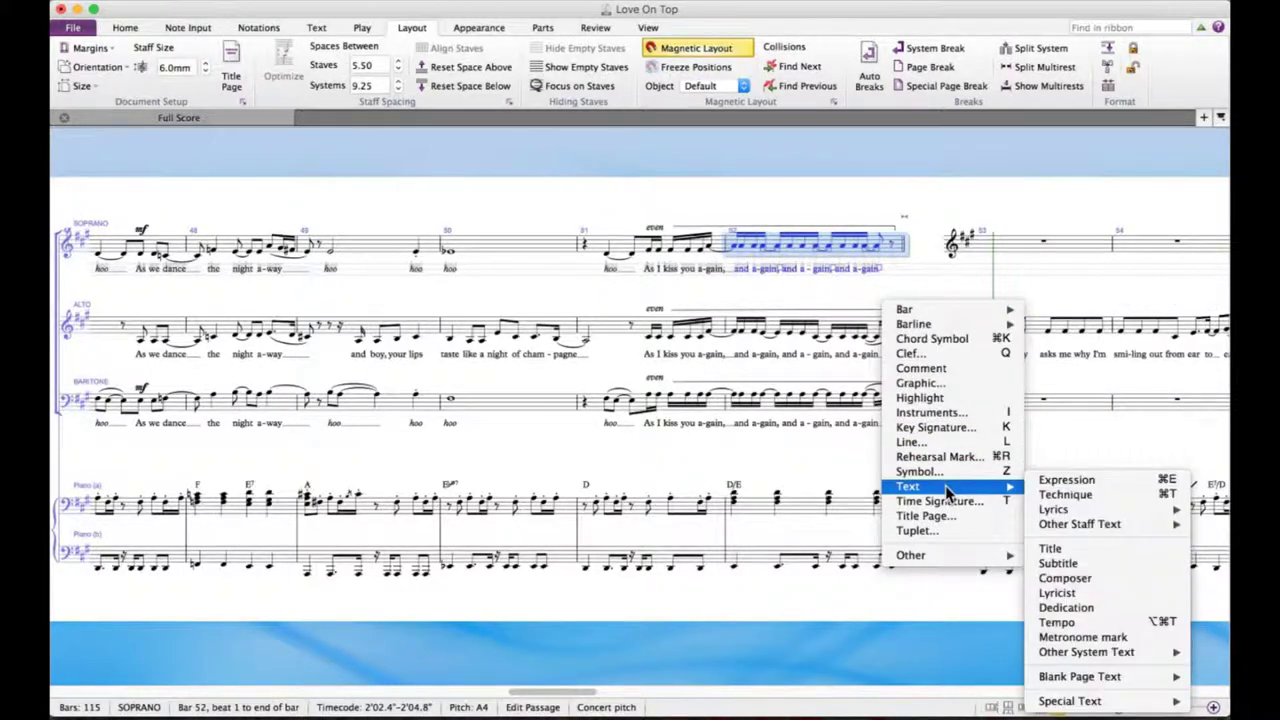
{"action": "mouse_move", "coordinate": [1080, 652]}
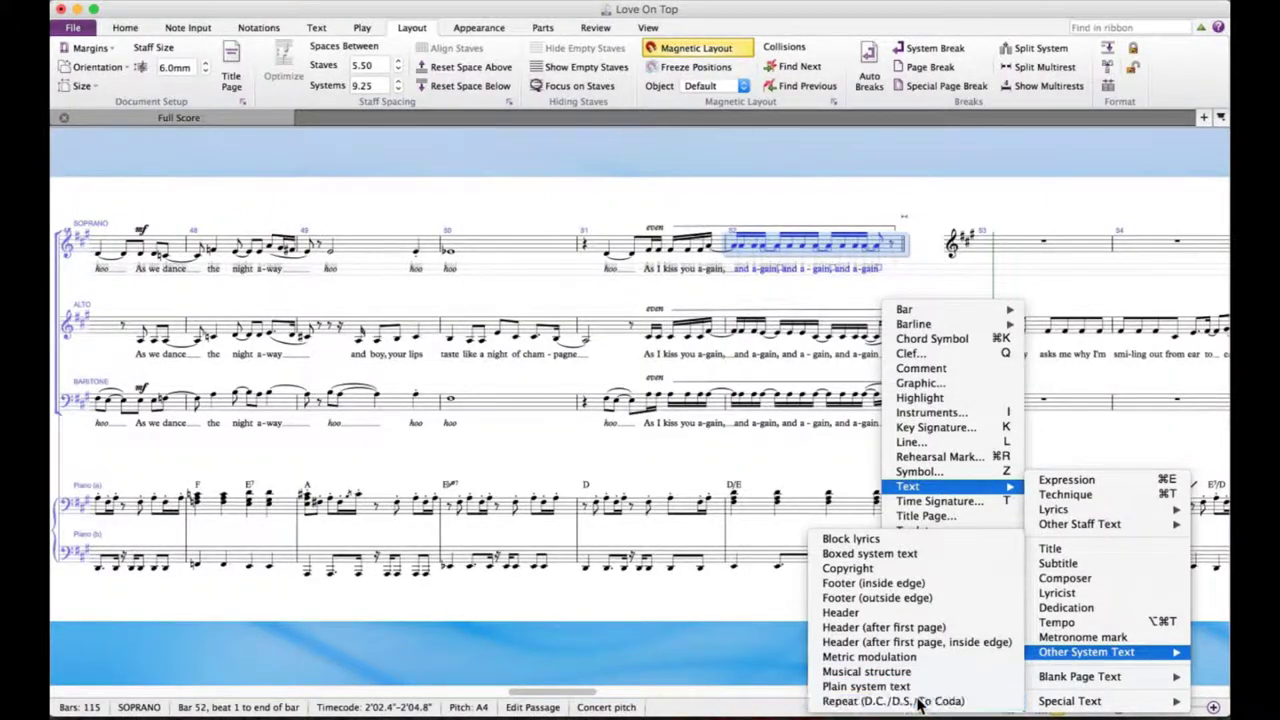
{"action": "left_click", "coordinate": [900, 701]}
{"action": "left_click", "coordinate": [570, 271]}
{"action": "right_click", "coordinate": [572, 286]}
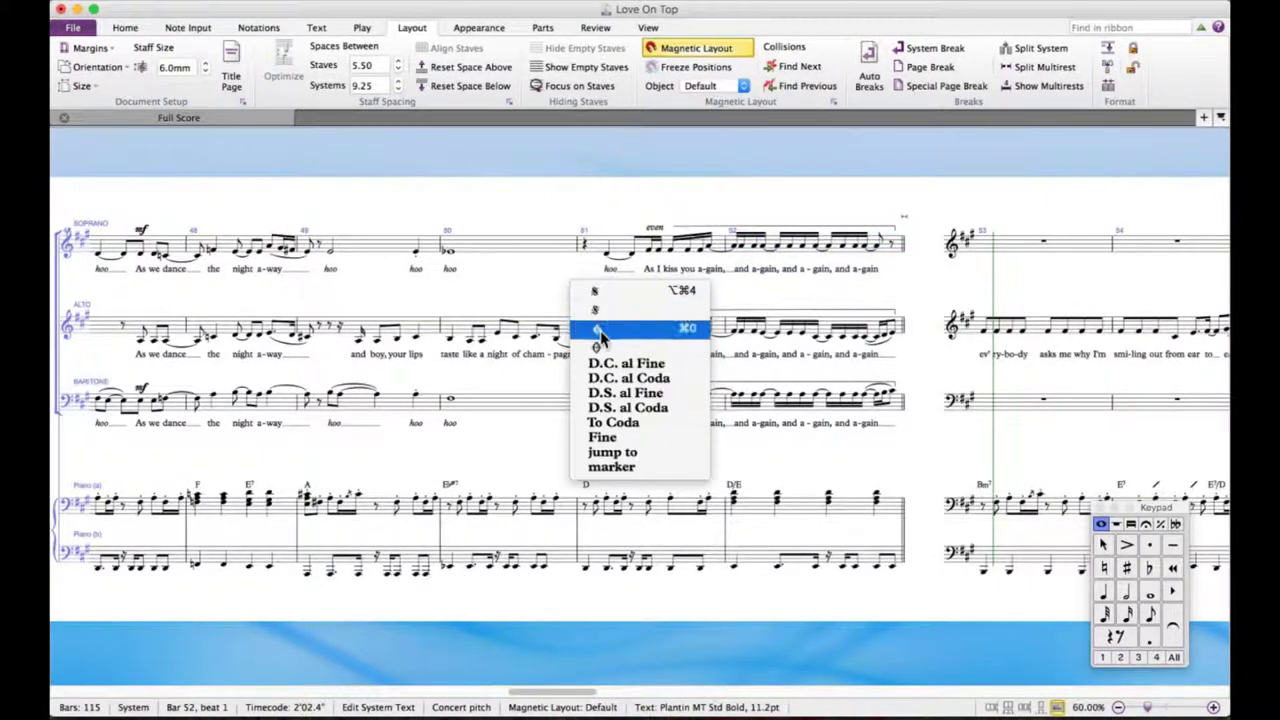
{"action": "left_click", "coordinate": [646, 418]}
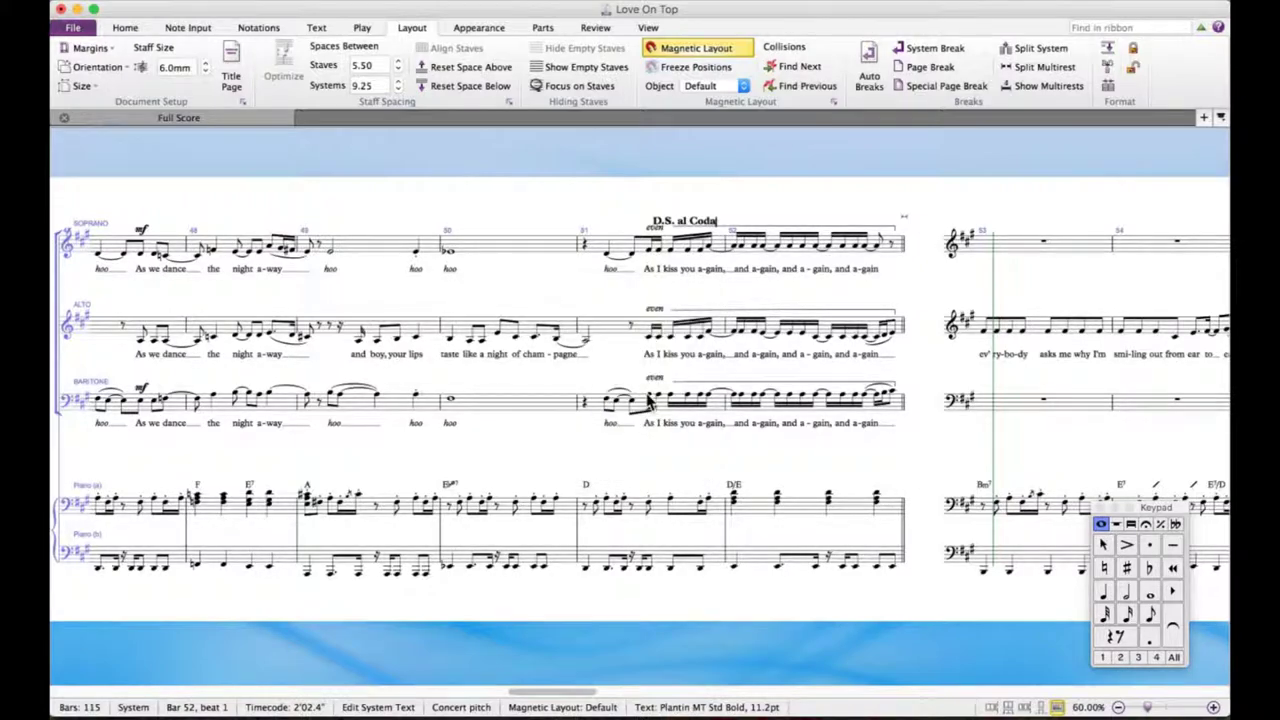
{"action": "key", "text": "Escape"}
{"action": "key", "text": "Escape"}
{"action": "left_click_drag", "start_coordinate": [687, 222], "coordinate": [869, 215]}
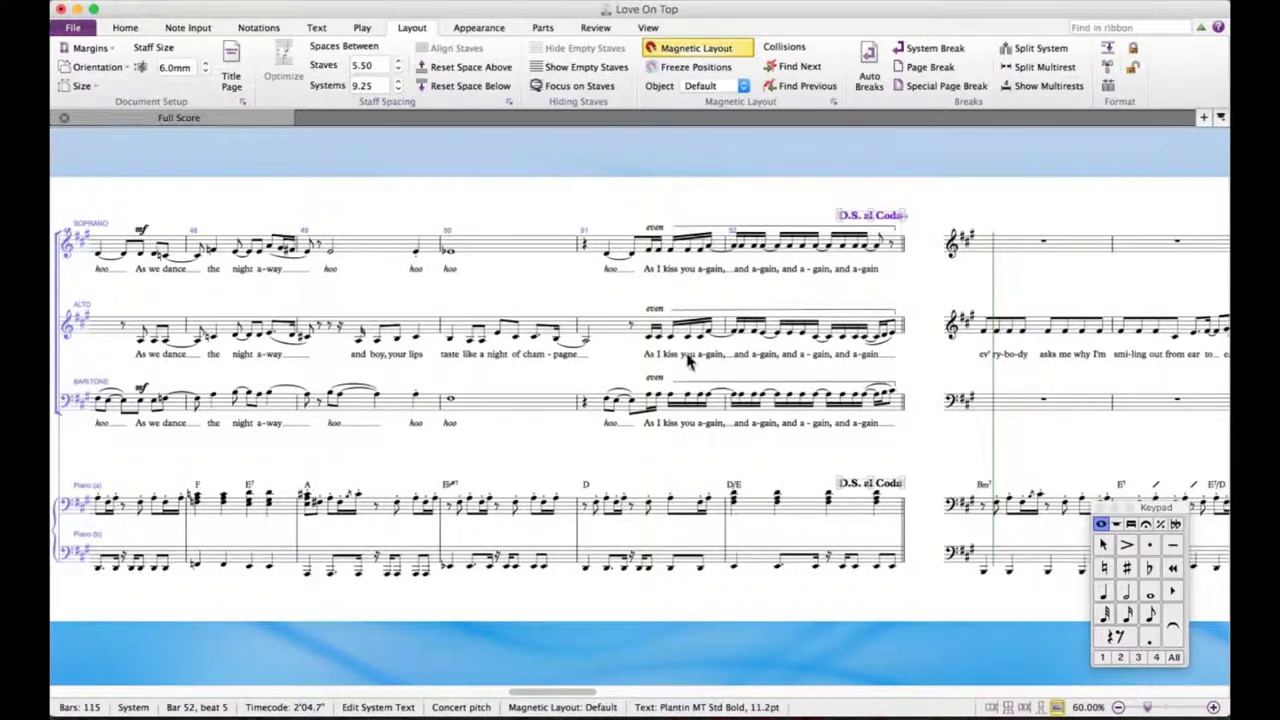
Paste the D.S. al Coda marking onto bar 53 and retype it as 'Coda'.
{"action": "left_click", "coordinate": [1010, 250]}
{"action": "type", "text": "D.S. al Coda"}
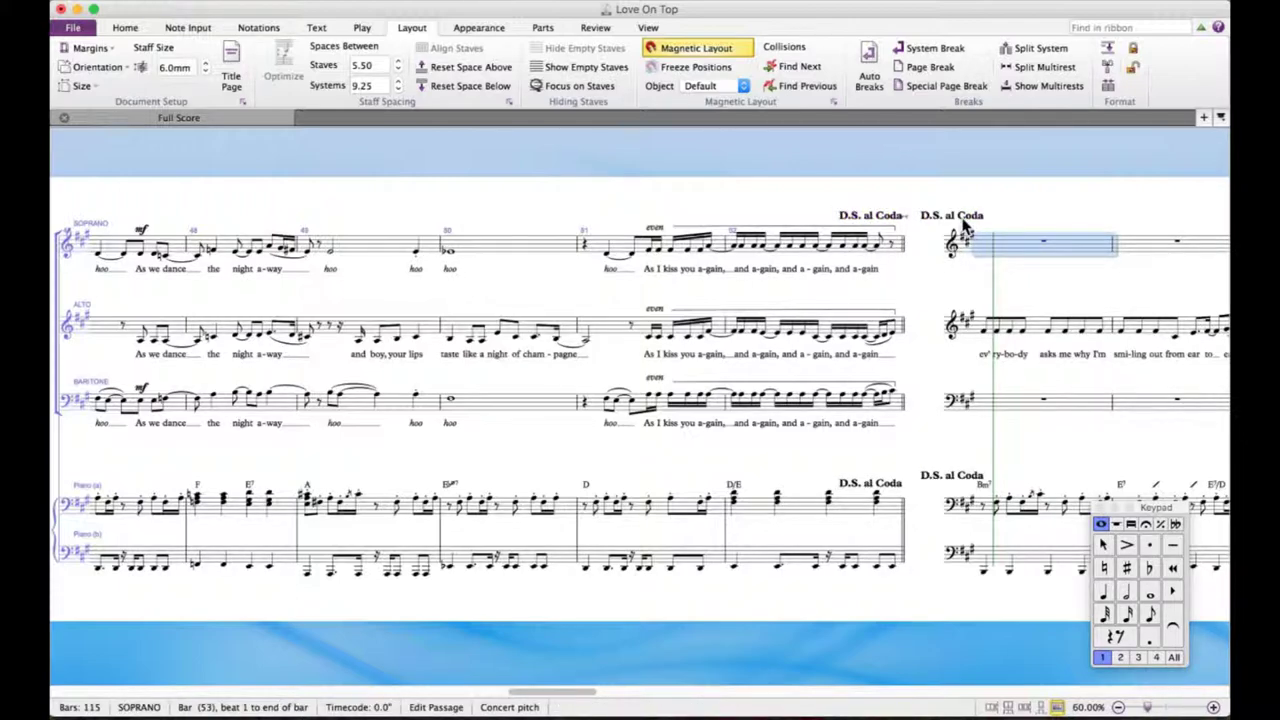
{"action": "left_click", "coordinate": [960, 217]}
{"action": "type", "text": "Coda"}
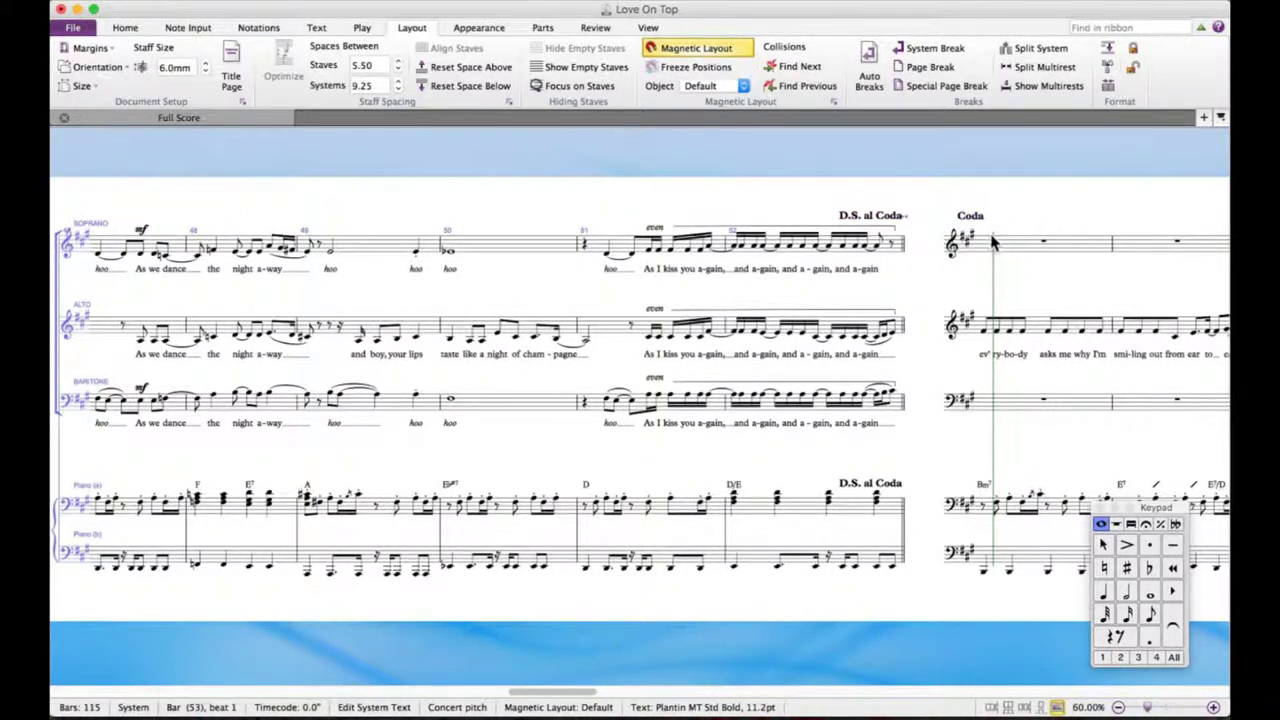
{"action": "key", "text": "Escape"}
{"action": "key", "text": "Escape"}
{"action": "left_click", "coordinate": [972, 217]}
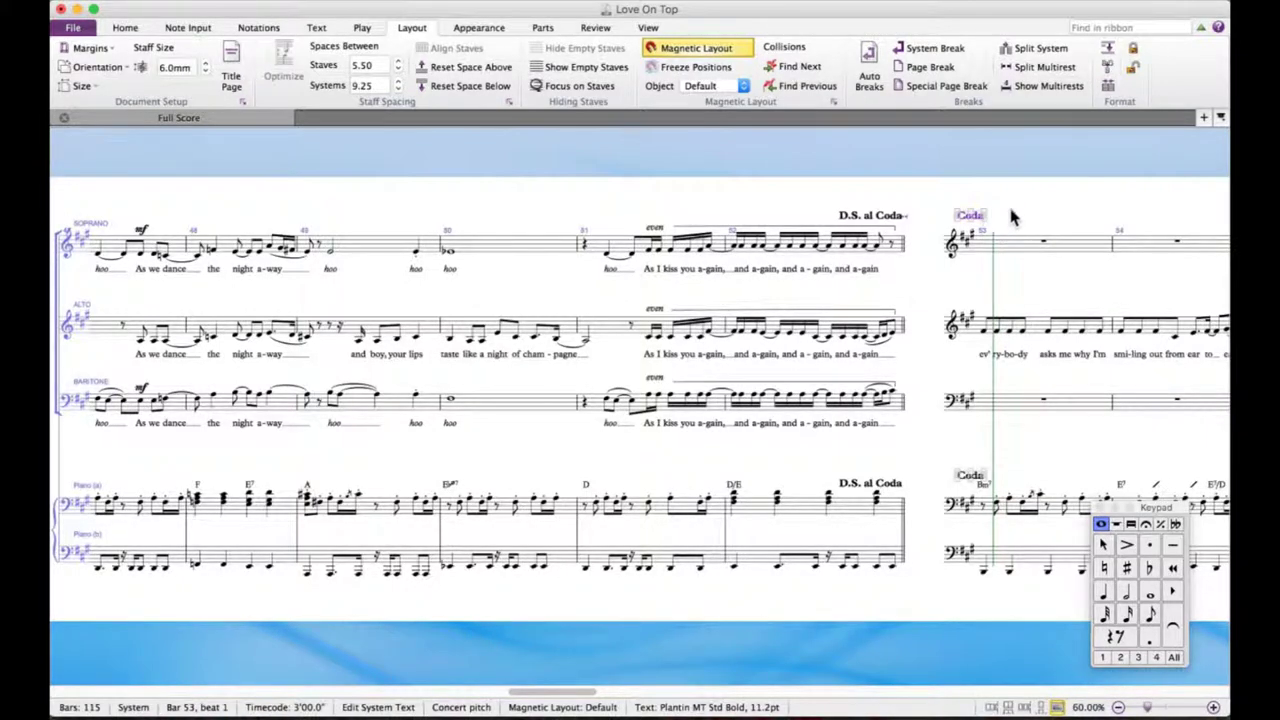
{"action": "key", "text": "Escape"}
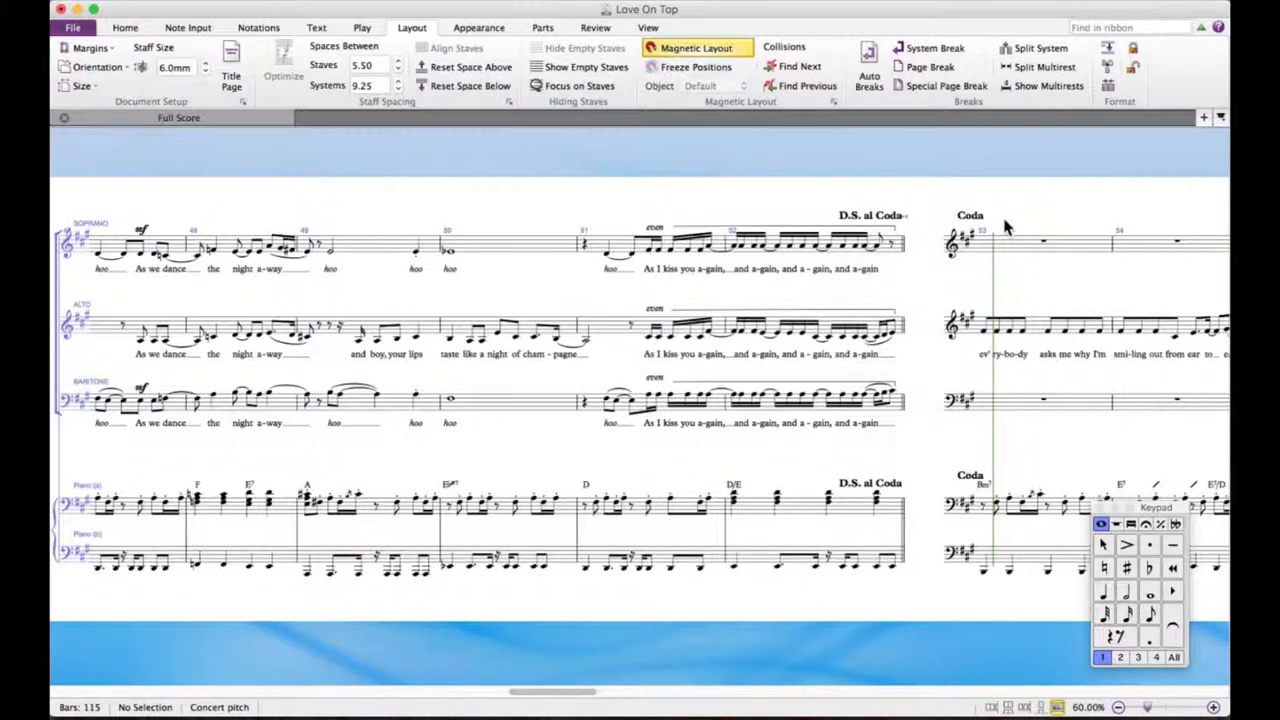
{"action": "left_click", "coordinate": [868, 483]}
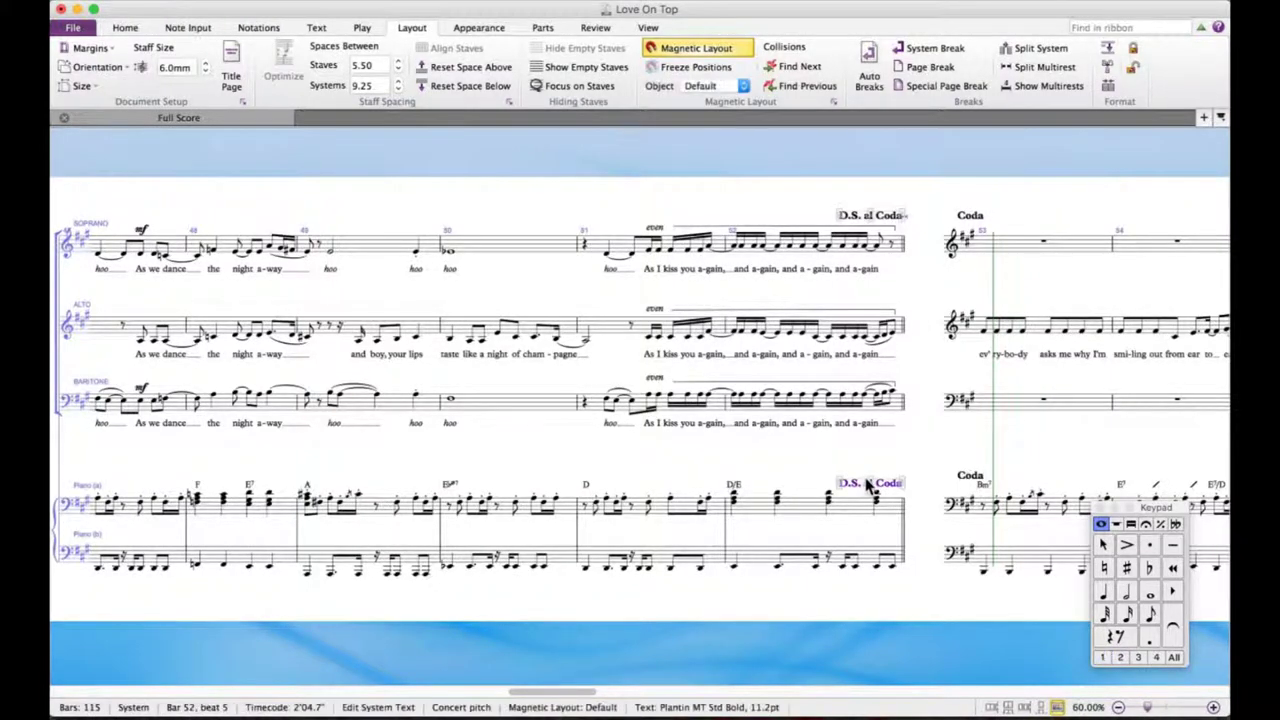
Raise the piano's D.S. al Coda slightly and switch the score to Page View.
{"action": "left_click_drag", "start_coordinate": [868, 483], "coordinate": [866, 476]}
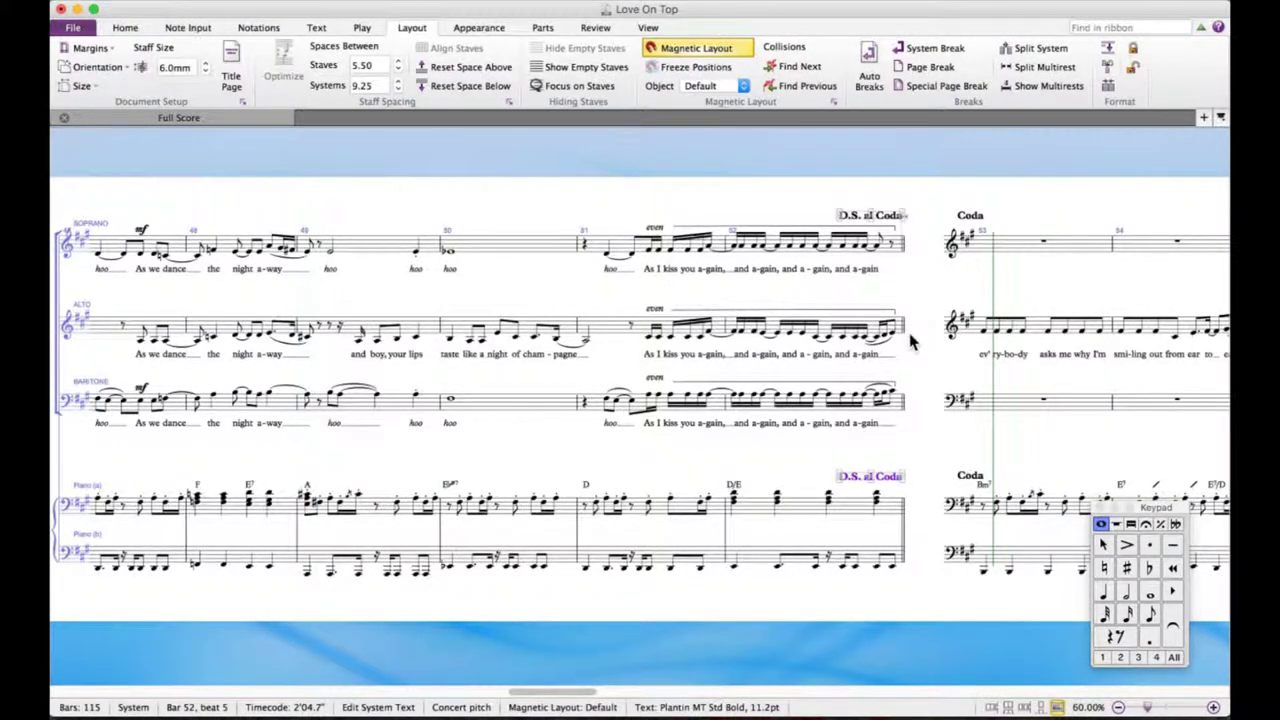
{"action": "left_click", "coordinate": [866, 332]}
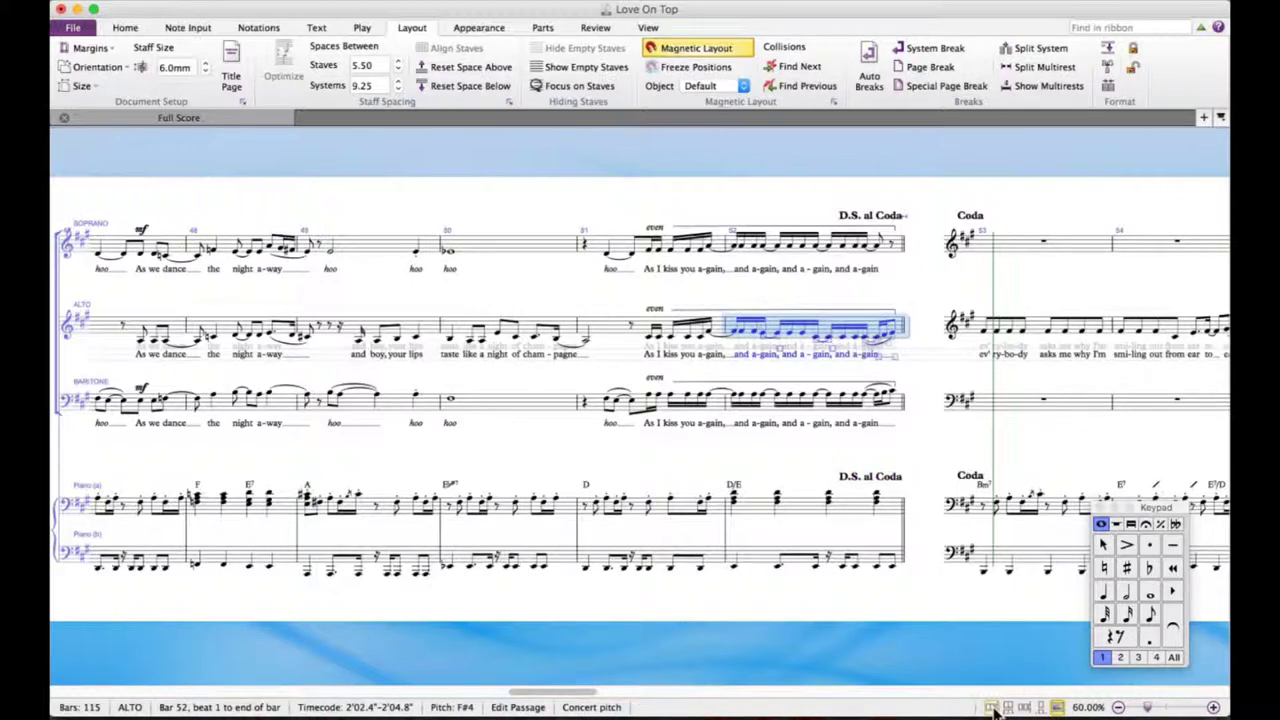
{"action": "left_click", "coordinate": [991, 707]}
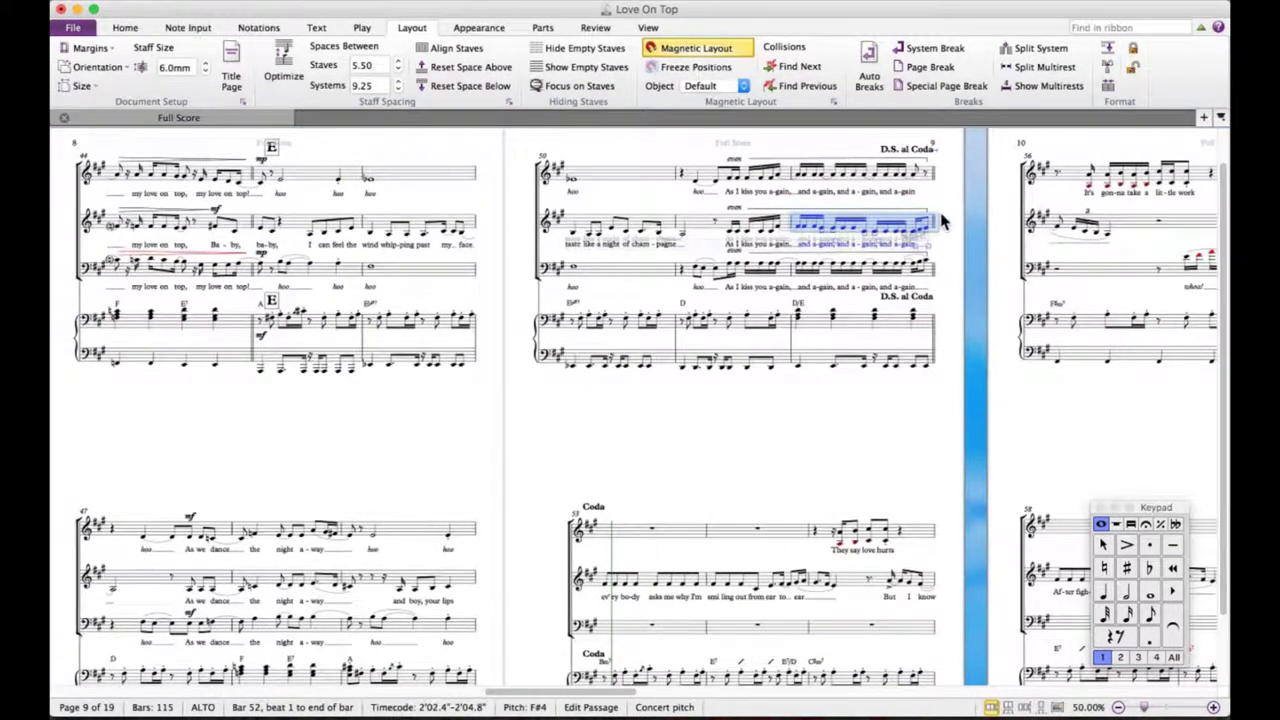
Select the barline ending bar 52 and the Coda heading text, then clear the selection.
{"action": "left_click", "coordinate": [937, 222]}
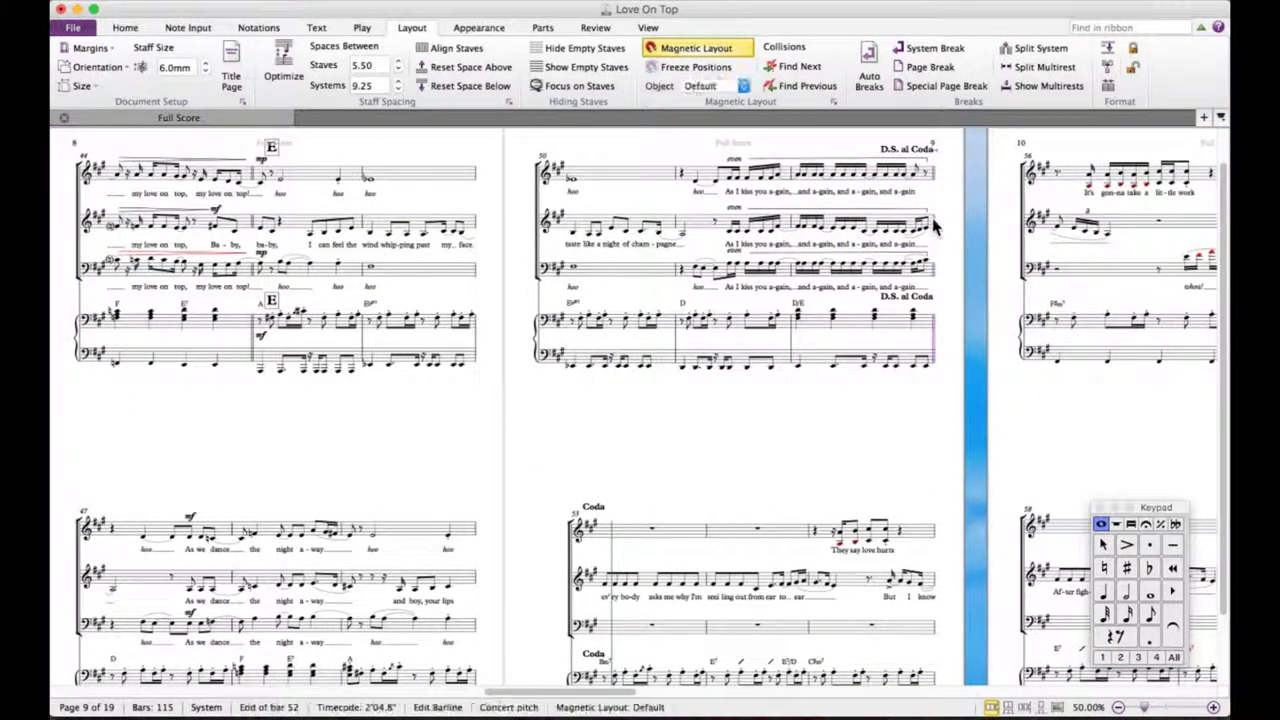
{"action": "scroll", "coordinate": [940, 225], "scroll_direction": "up", "scroll_amount": 1}
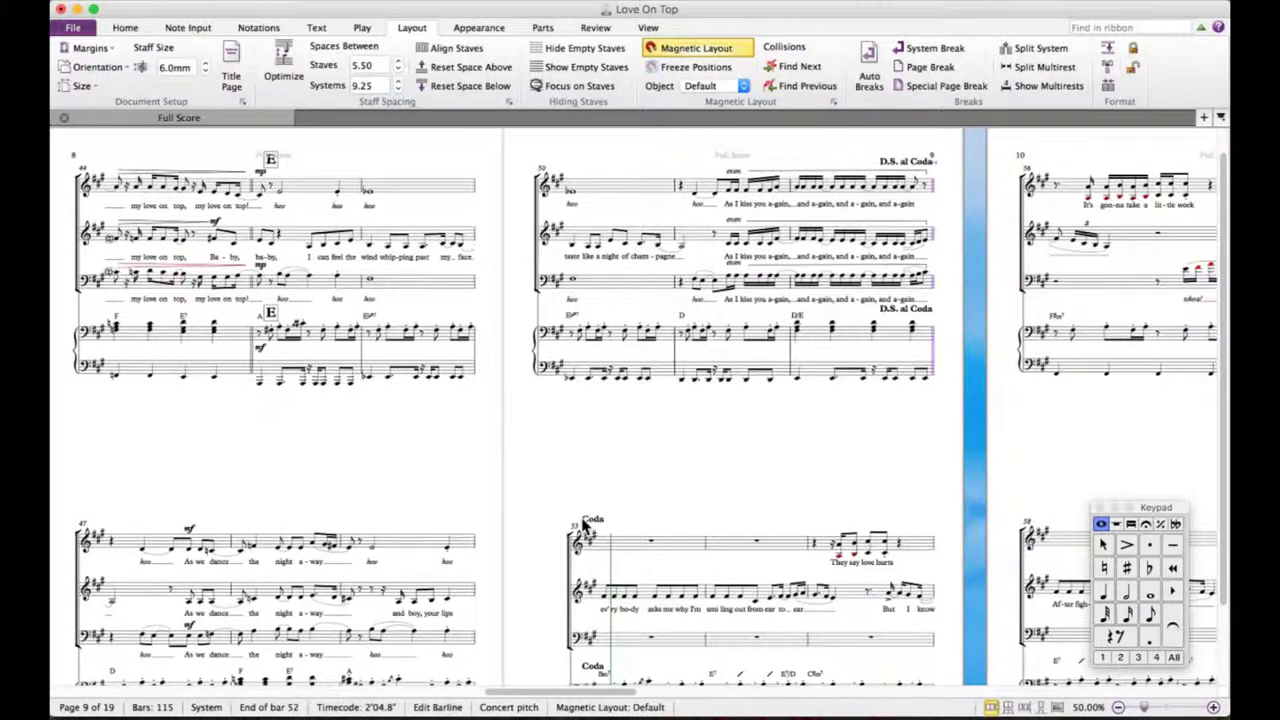
{"action": "scroll", "coordinate": [631, 475], "scroll_direction": "down", "scroll_amount": 1}
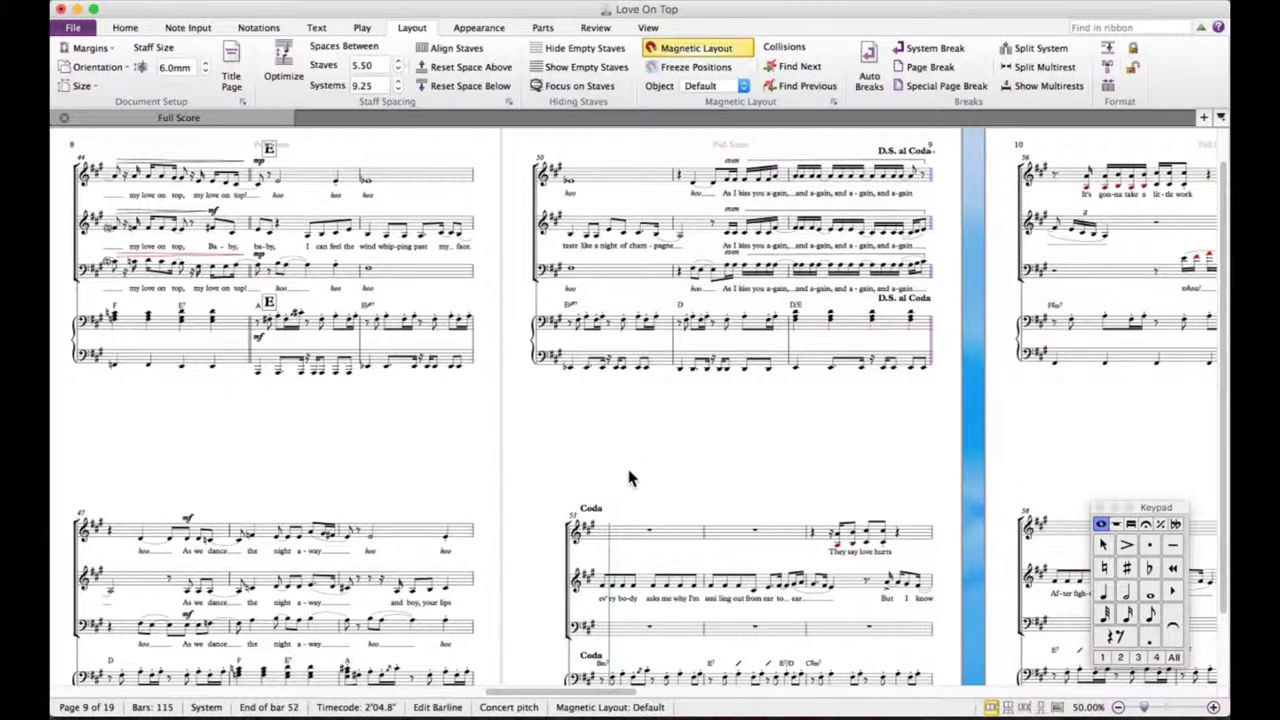
{"action": "left_click", "coordinate": [592, 508]}
{"action": "left_click", "coordinate": [680, 462]}
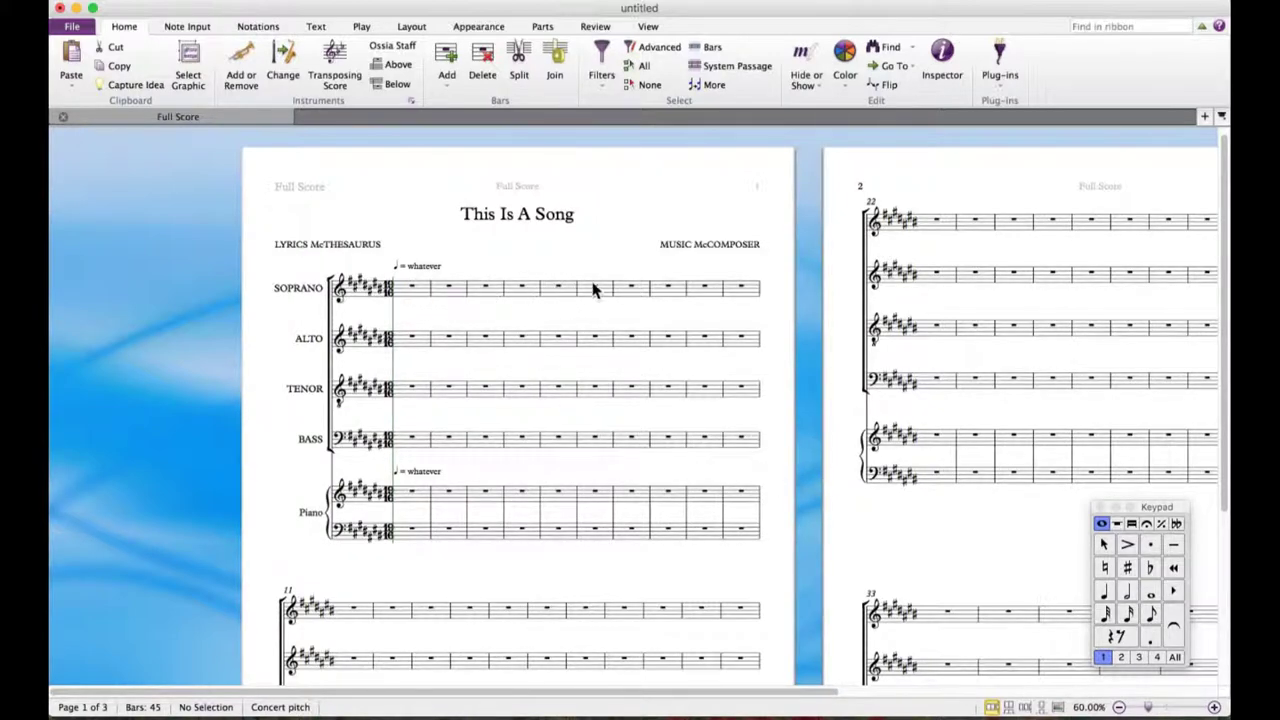
{"action": "scroll", "coordinate": [810, 372], "scroll_direction": "down", "scroll_amount": 3}
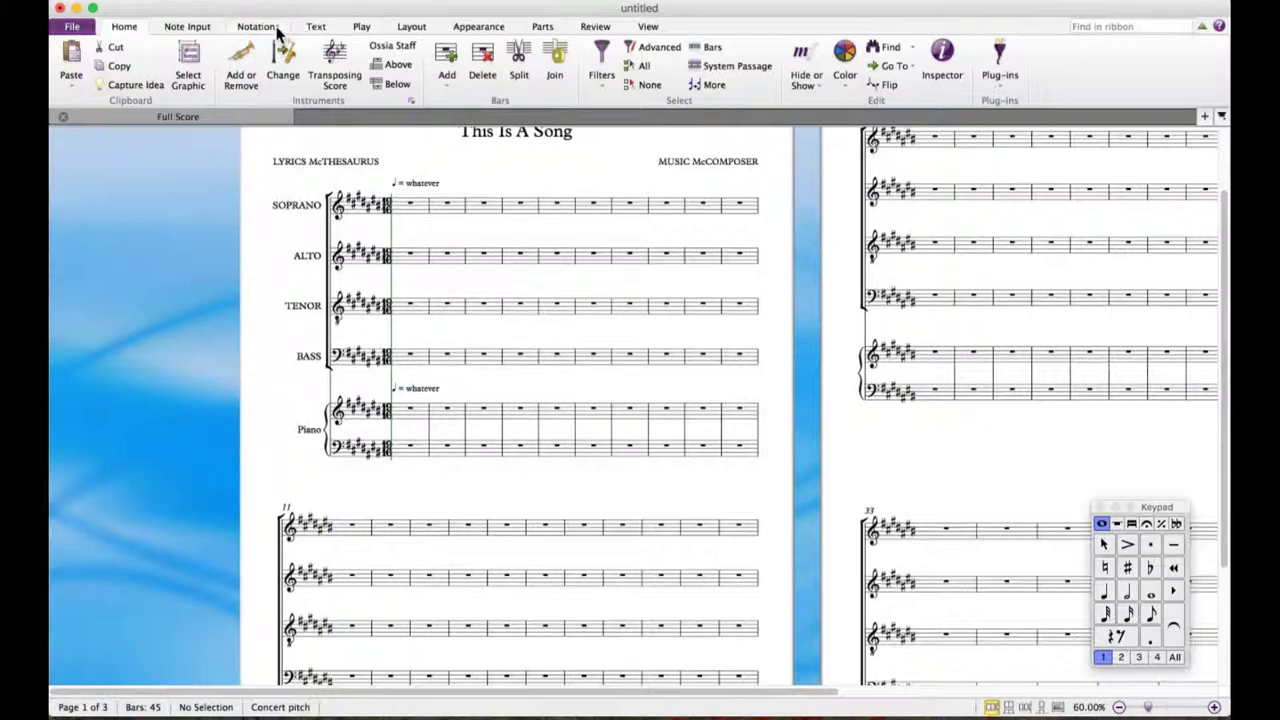
{"action": "left_click", "coordinate": [205, 30]}
{"action": "left_click", "coordinate": [277, 32]}
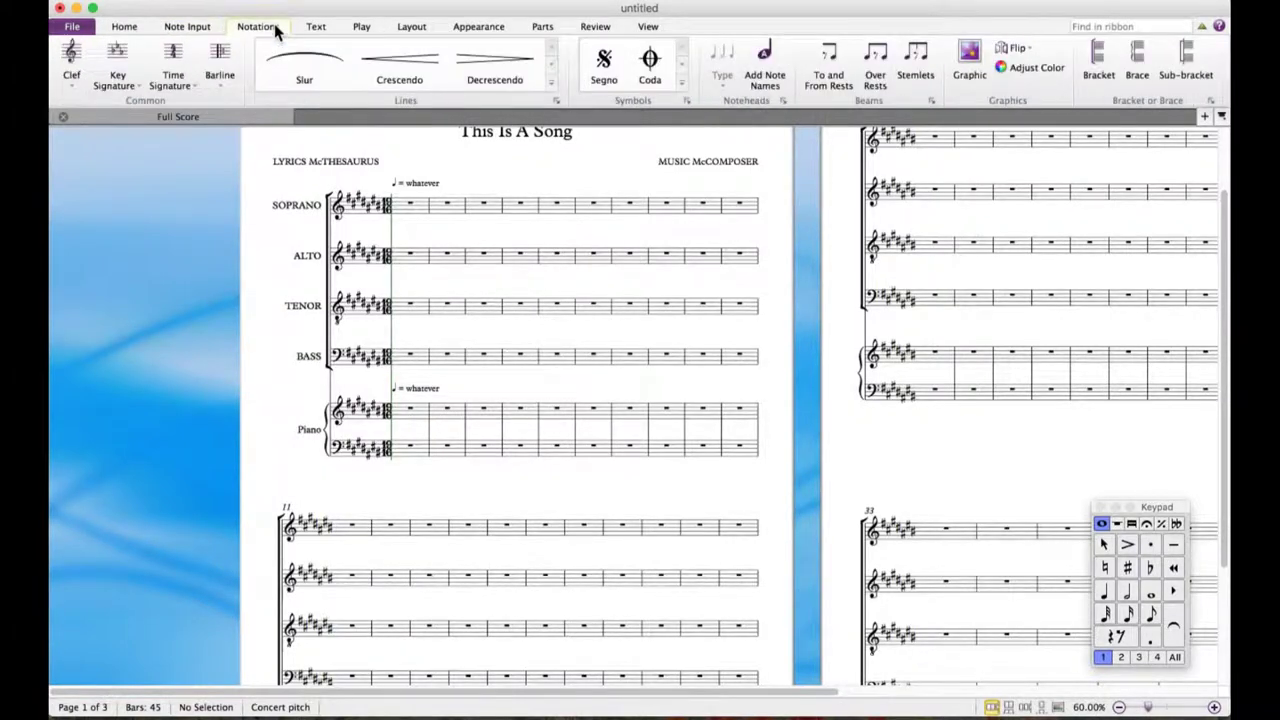
{"action": "left_click", "coordinate": [315, 28]}
{"action": "left_click", "coordinate": [359, 29]}
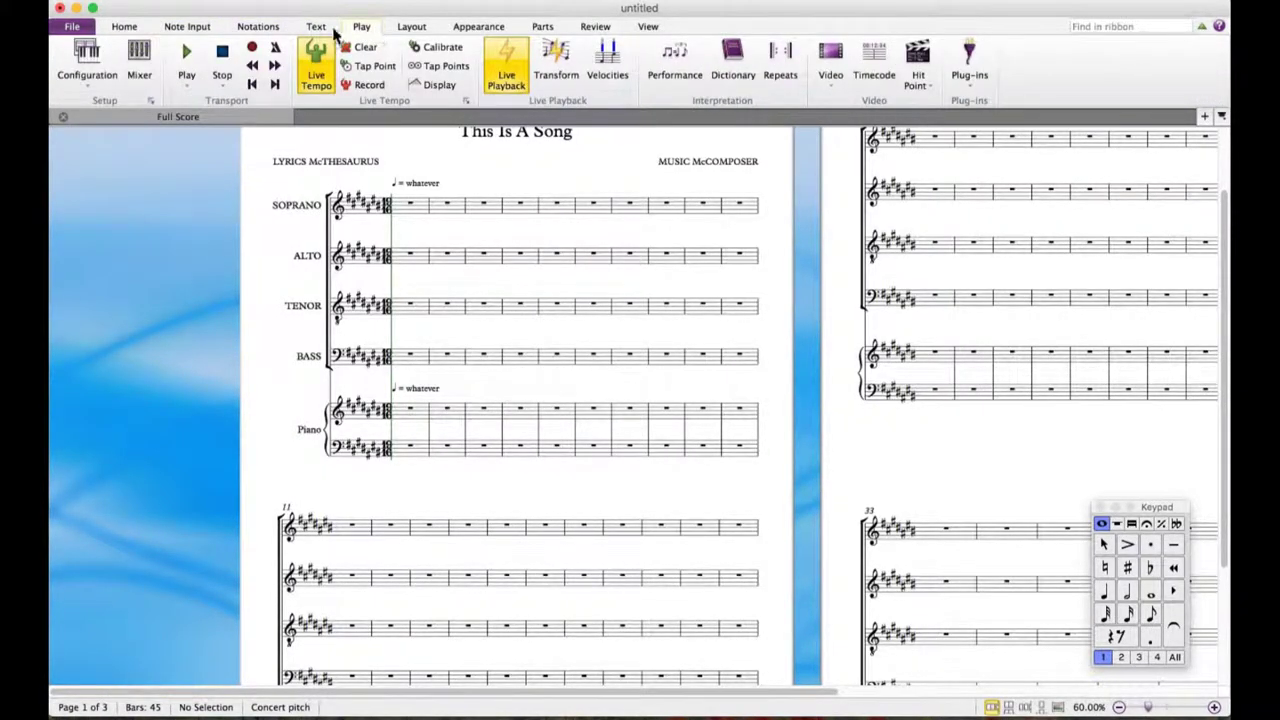
{"action": "left_click", "coordinate": [126, 29]}
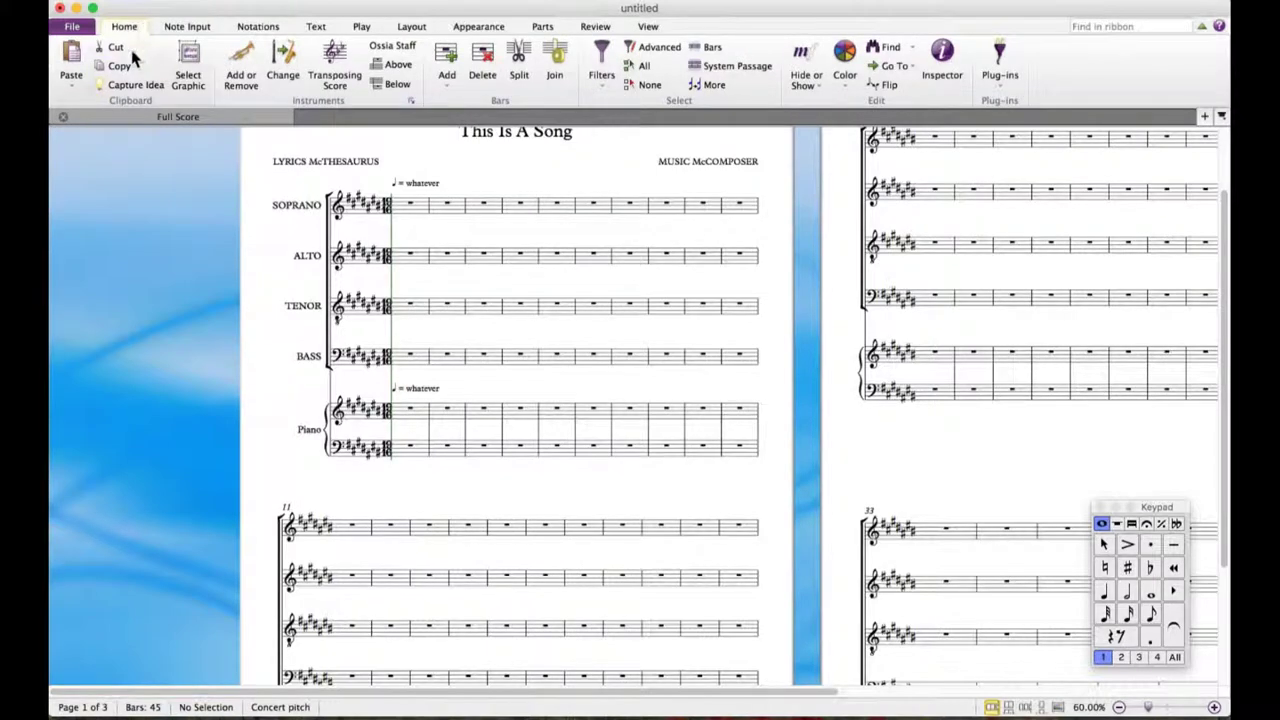
{"action": "left_click", "coordinate": [243, 80]}
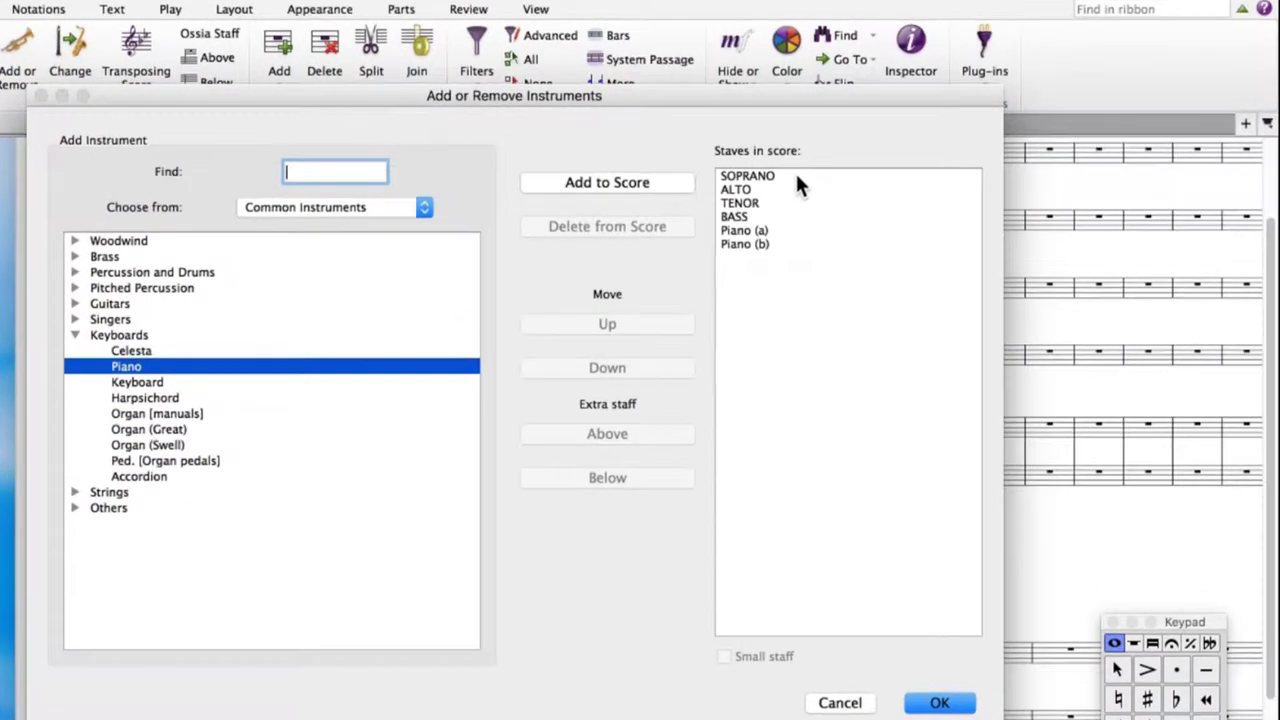
Add an extra staff below SOPRANO in Add or Remove and apply the change.
{"action": "left_click", "coordinate": [850, 157]}
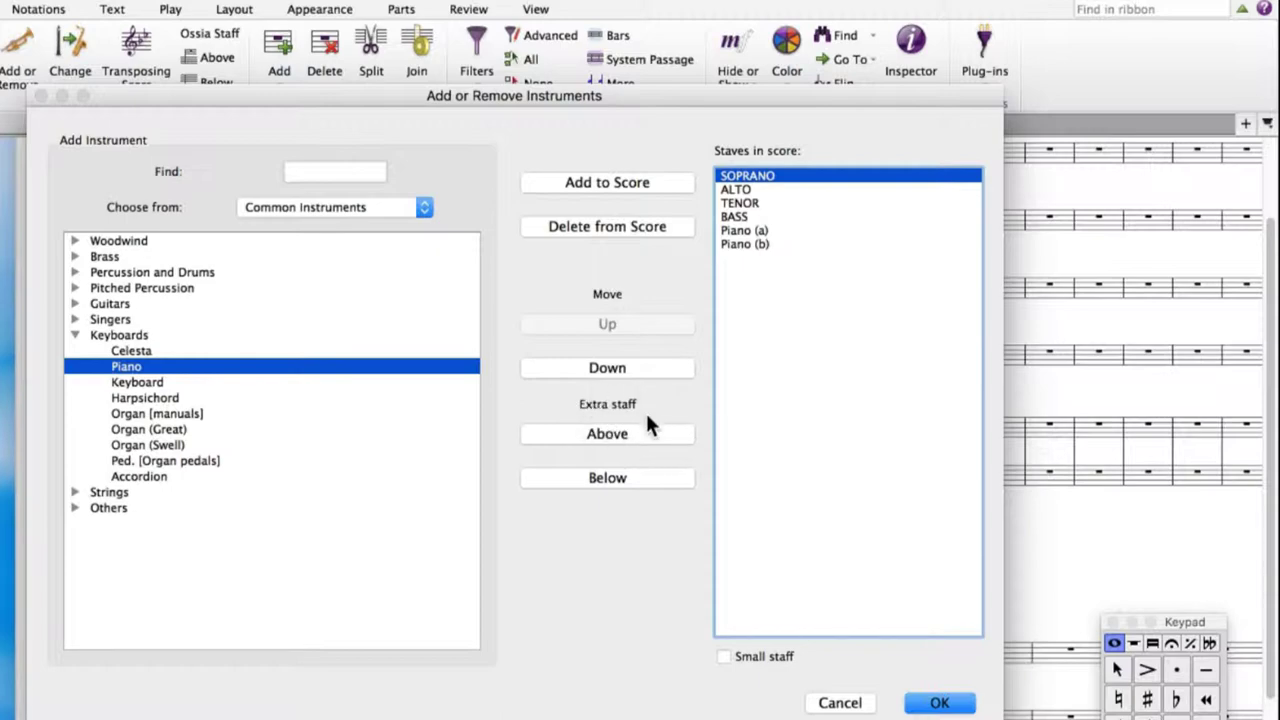
{"action": "left_click", "coordinate": [612, 480]}
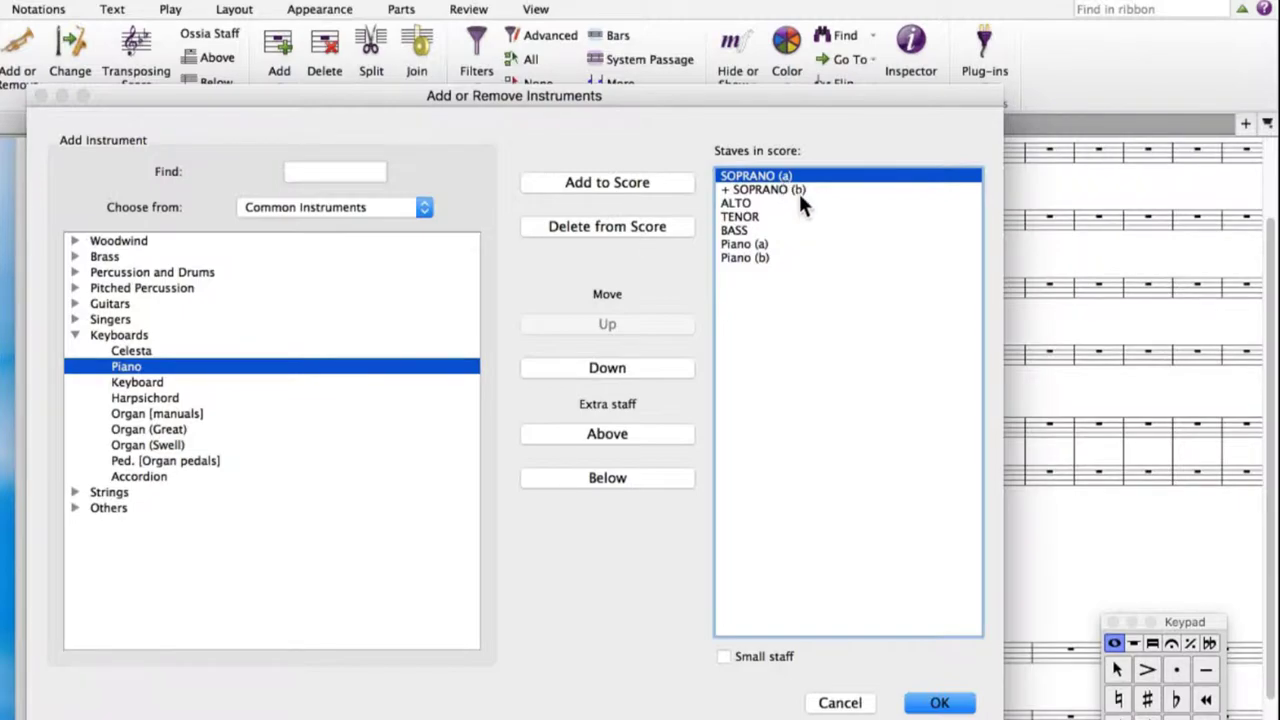
{"action": "left_click", "coordinate": [940, 704]}
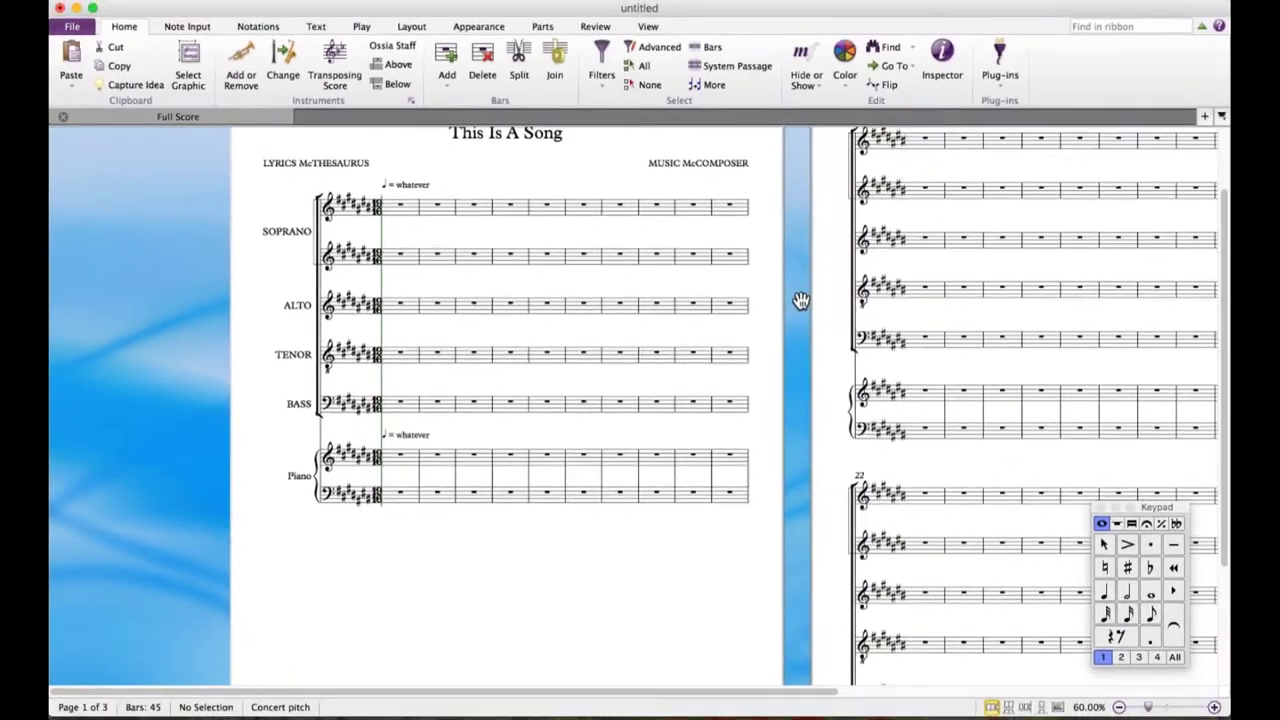
{"action": "left_click_drag", "start_coordinate": [800, 300], "coordinate": [694, 337]}
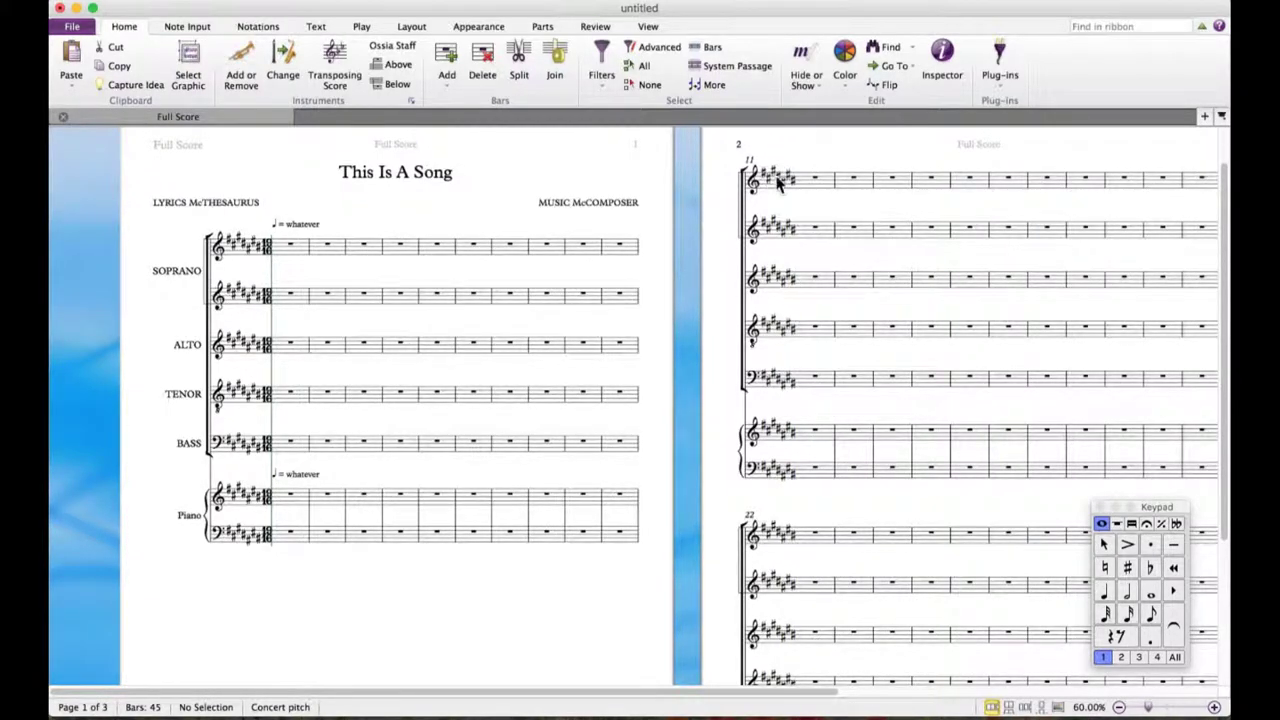
{"action": "left_click", "coordinate": [621, 302]}
Select SOPRANO (b) bars 1–10 and apply Layout > Hide Empty Staves.
{"action": "left_click", "coordinate": [292, 303], "text": "shift"}
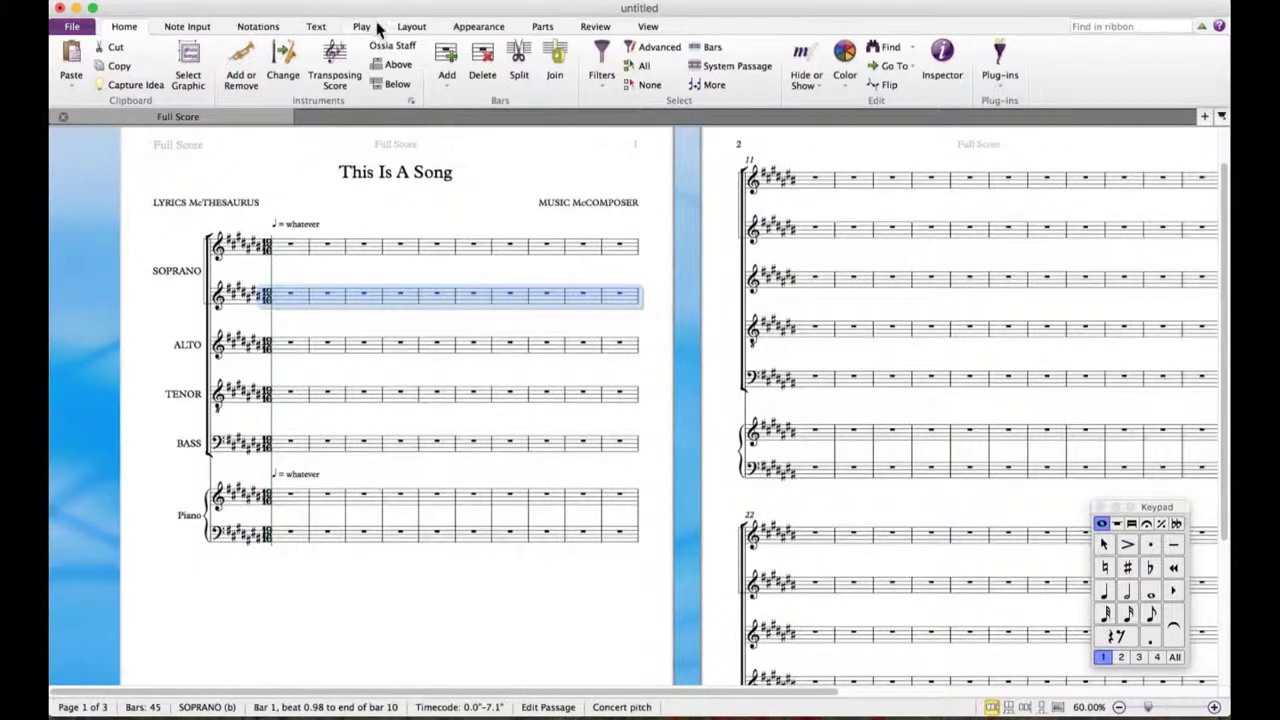
{"action": "left_click", "coordinate": [411, 28]}
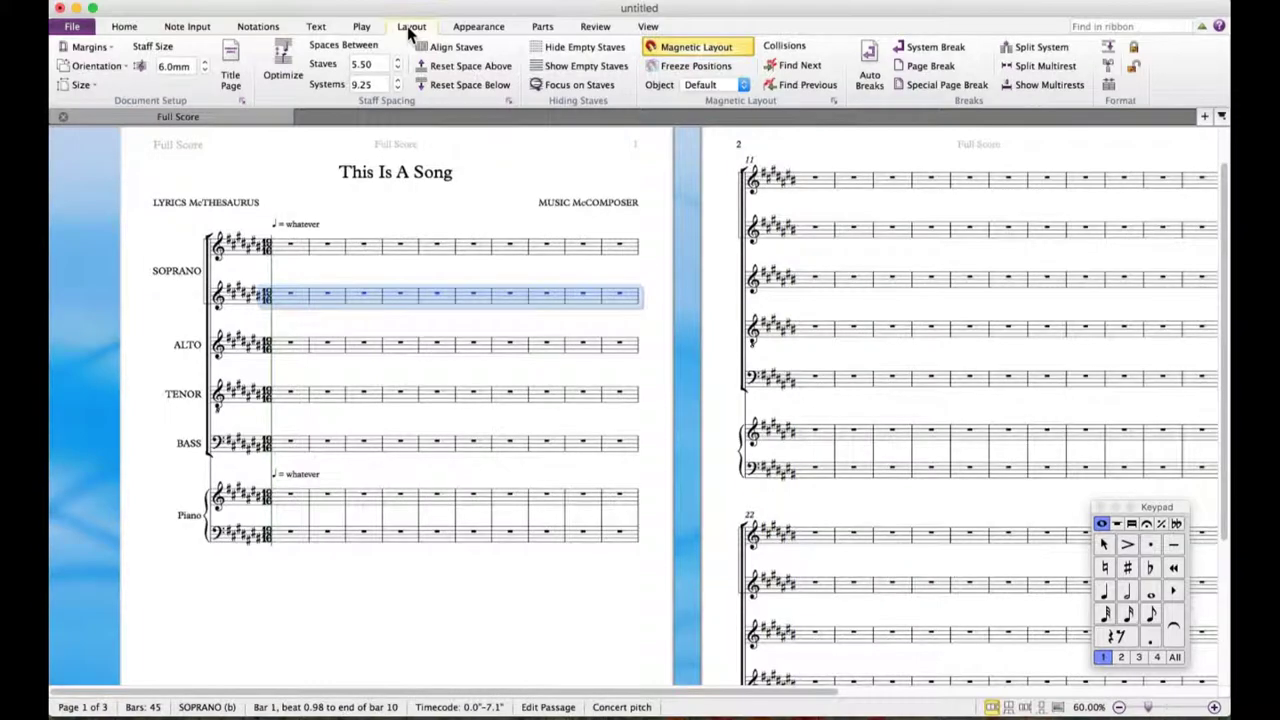
{"action": "left_click", "coordinate": [572, 50]}
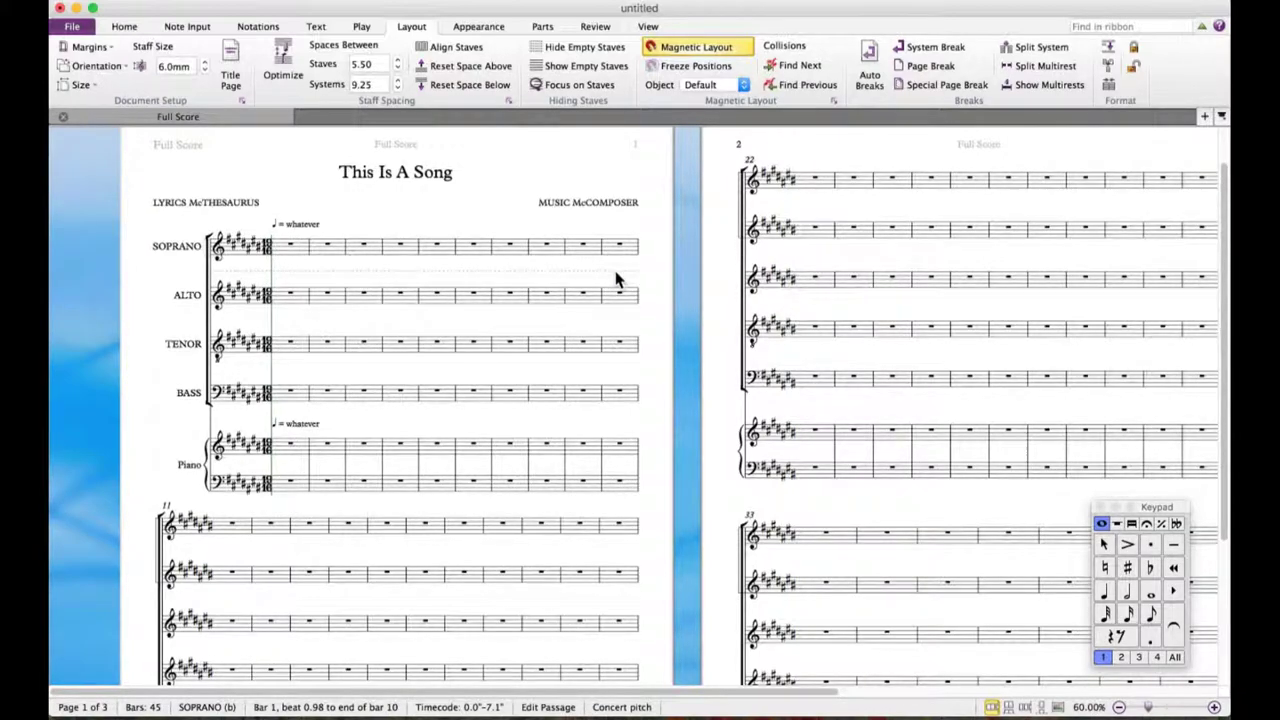
Bring page 1's 'This Is A Song' title into view and switch to Notations.
{"action": "scroll", "coordinate": [356, 304], "scroll_direction": "down", "scroll_amount": 1}
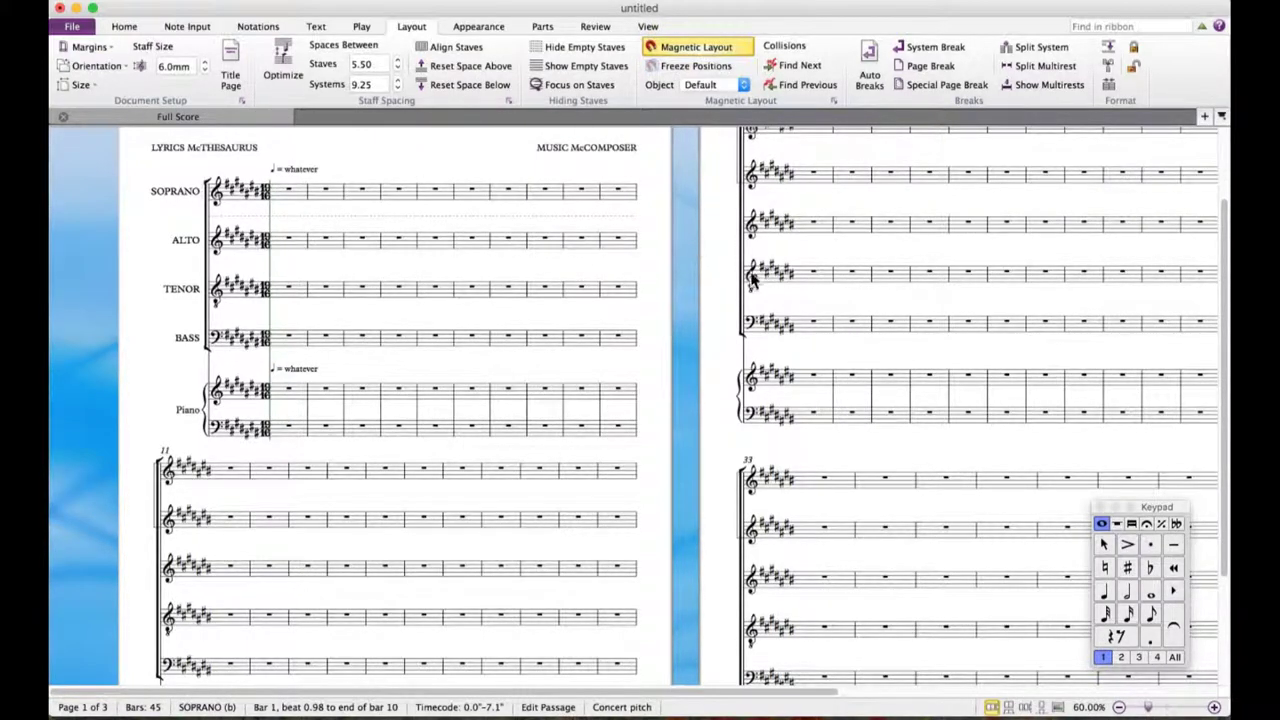
{"action": "scroll", "coordinate": [700, 300], "scroll_direction": "up", "scroll_amount": 2}
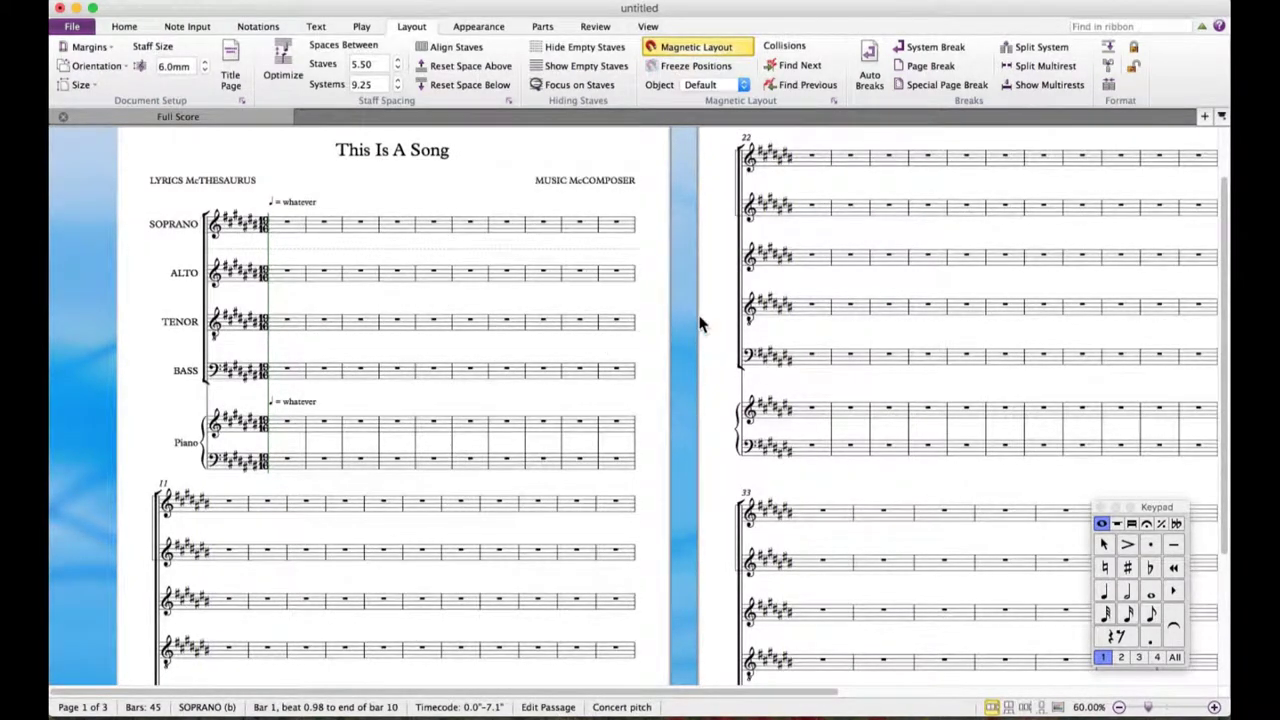
{"action": "left_click_drag", "start_coordinate": [700, 318], "coordinate": [704, 267]}
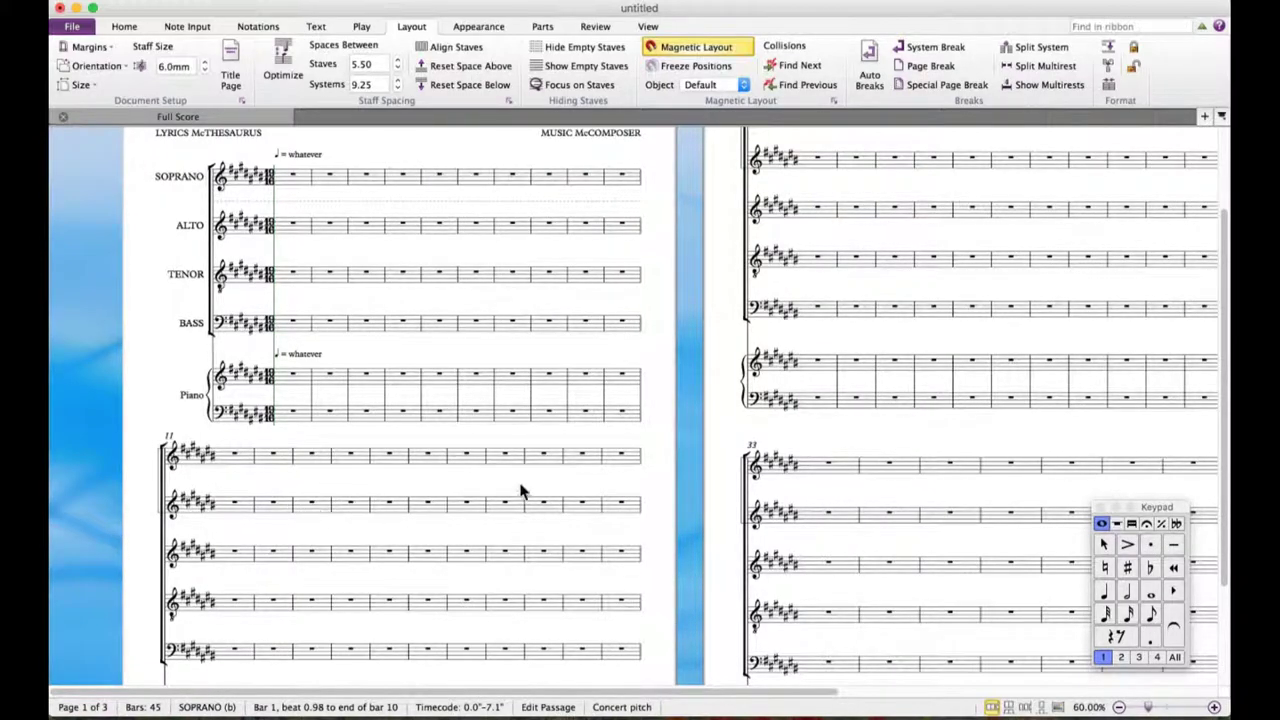
{"action": "left_click_drag", "start_coordinate": [689, 321], "coordinate": [670, 395]}
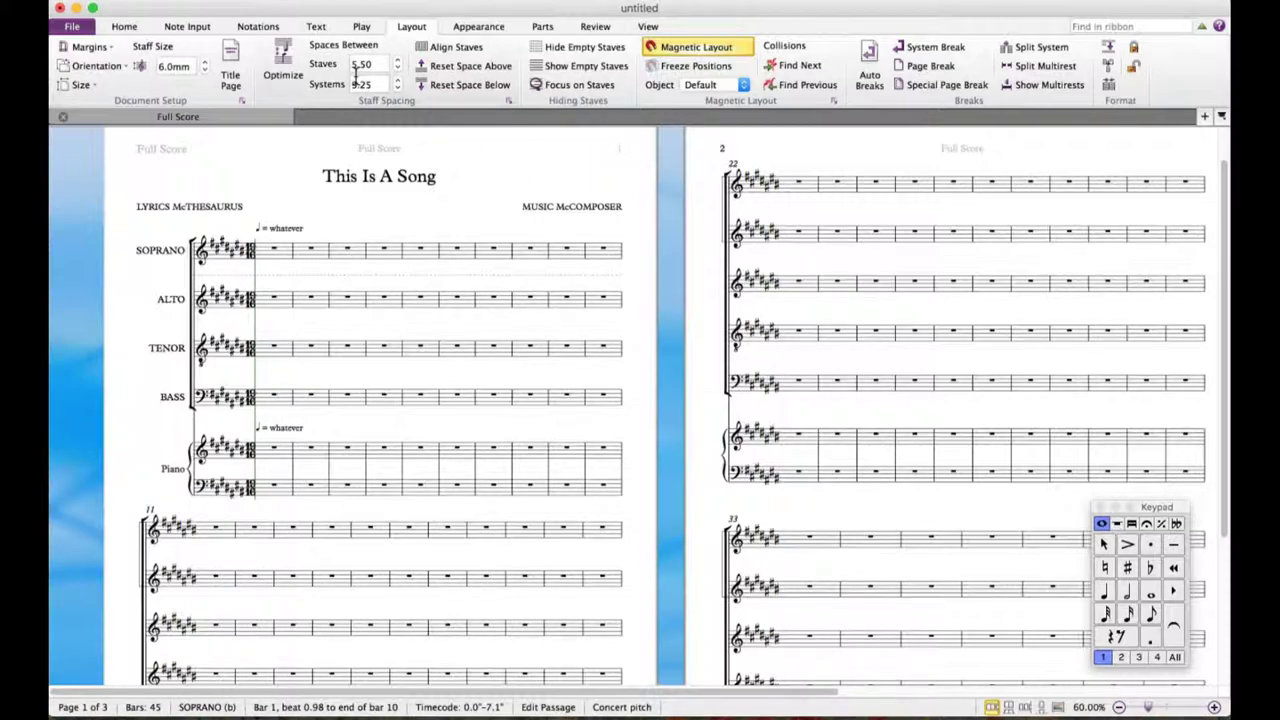
{"action": "left_click", "coordinate": [259, 26]}
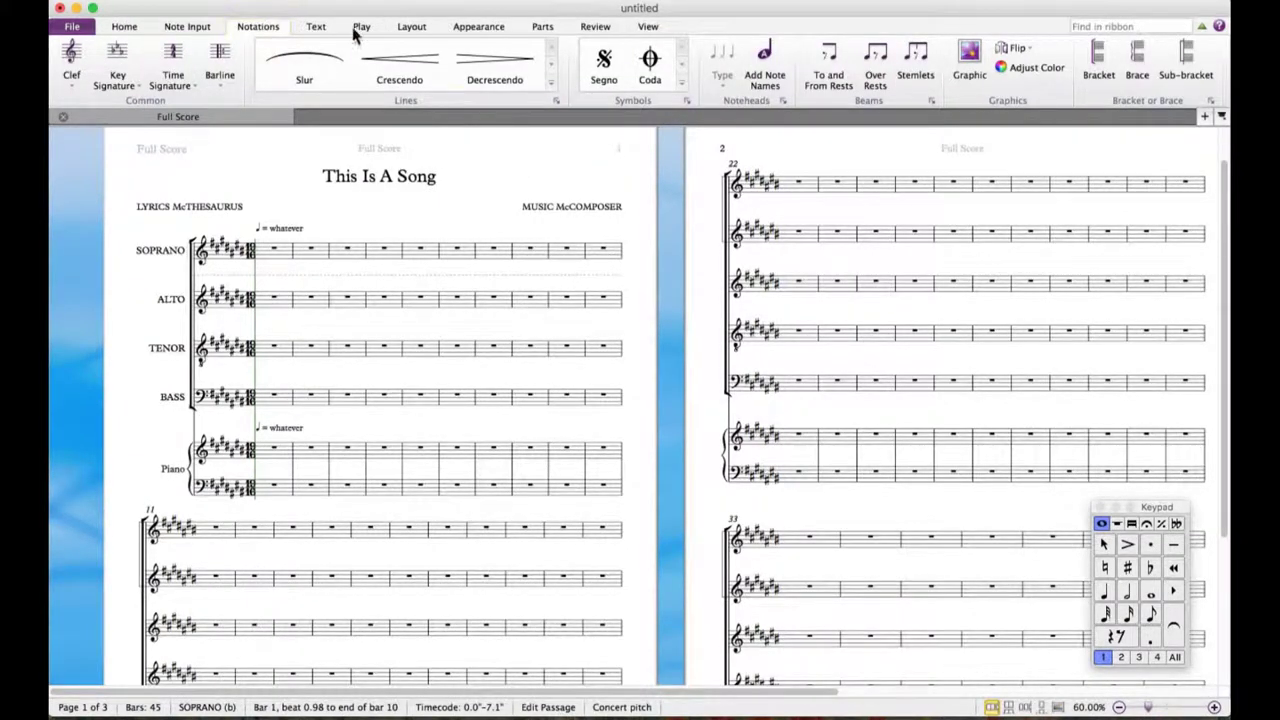
Place a Choral divide arrow at the end of soprano bar 10.
{"action": "left_click", "coordinate": [682, 84]}
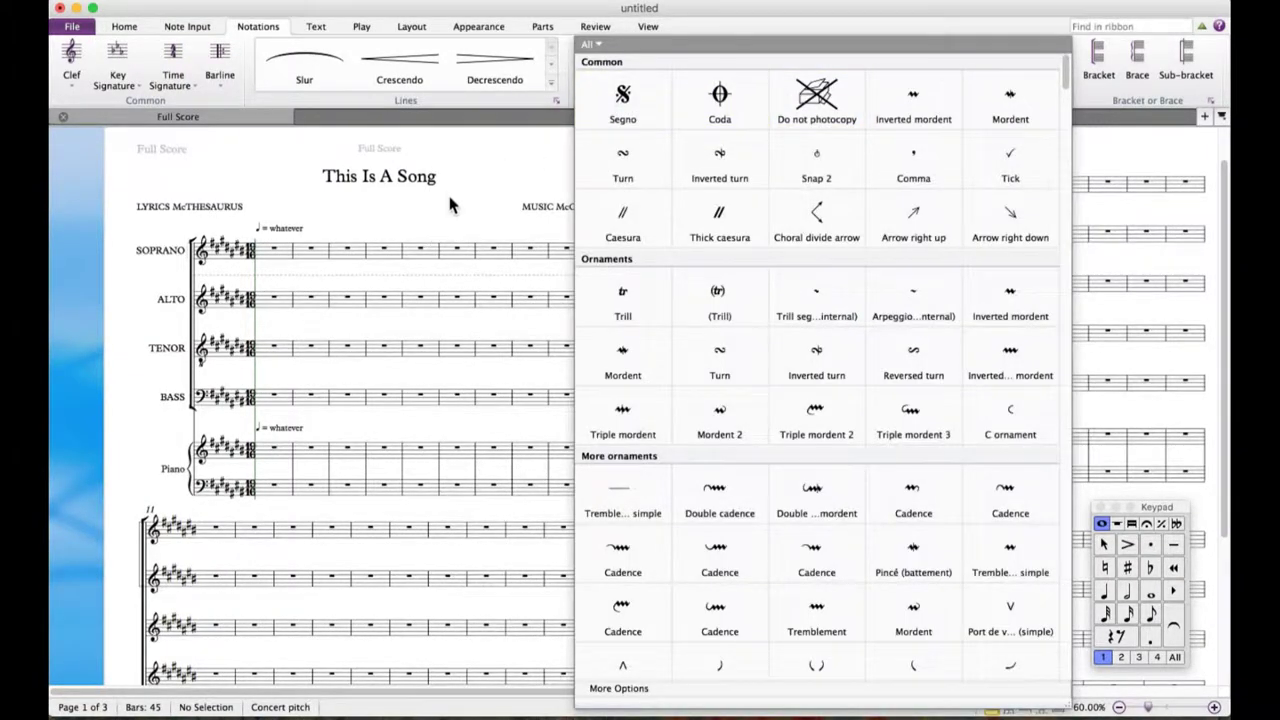
{"action": "left_click", "coordinate": [590, 115]}
{"action": "left_click", "coordinate": [680, 84]}
{"action": "left_click", "coordinate": [836, 228]}
{"action": "left_click", "coordinate": [621, 256]}
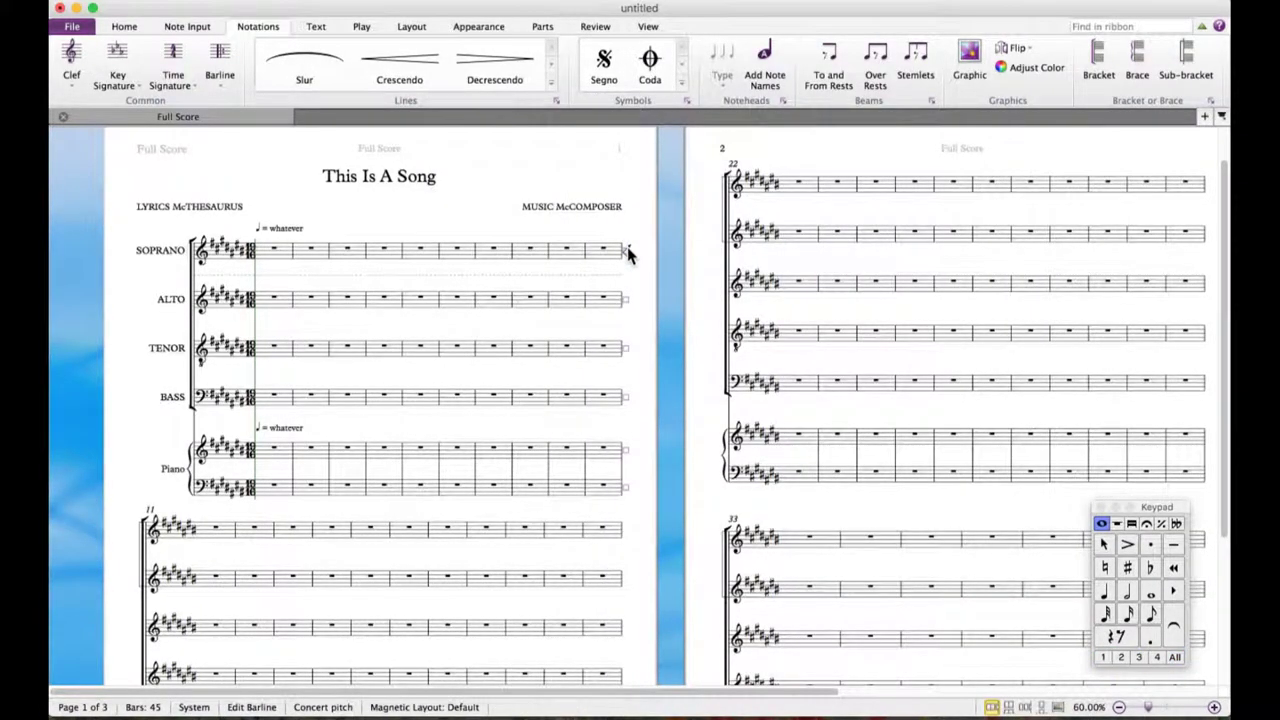
Select the new choral divide arrow, then reopen the symbol list with Z.
{"action": "left_click", "coordinate": [632, 262]}
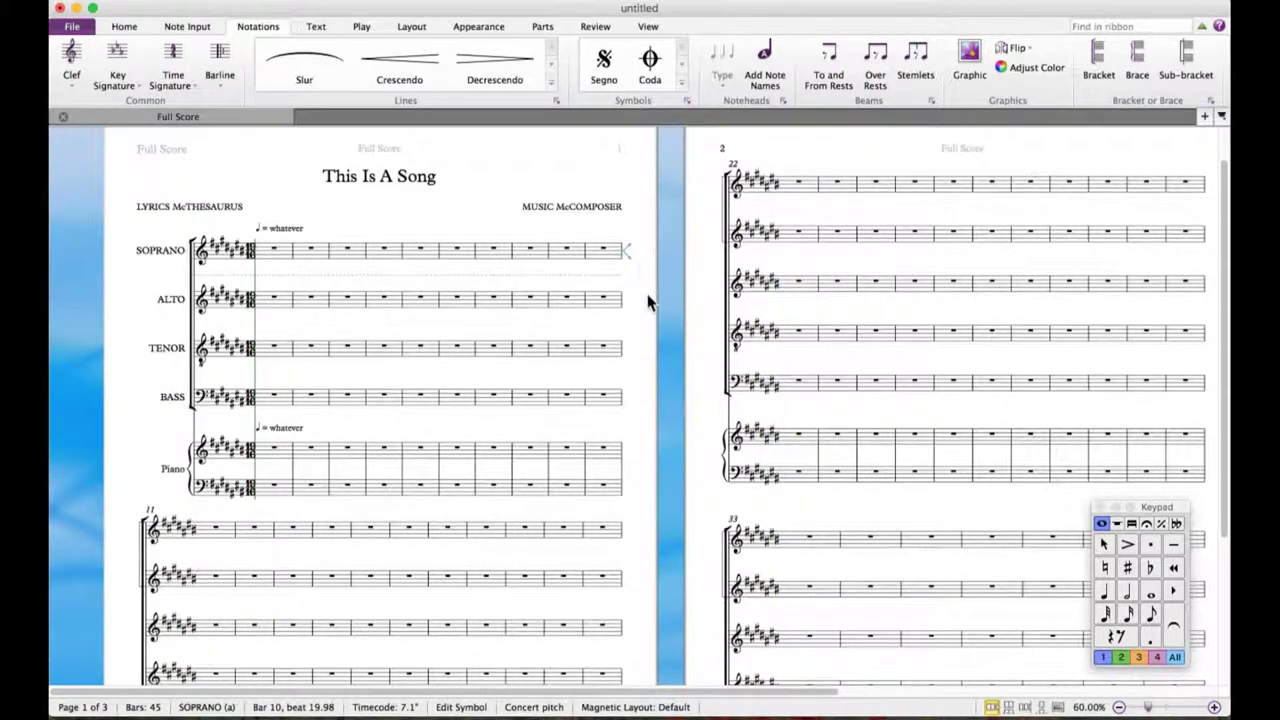
{"action": "scroll", "coordinate": [663, 344], "scroll_direction": "down", "scroll_amount": 1}
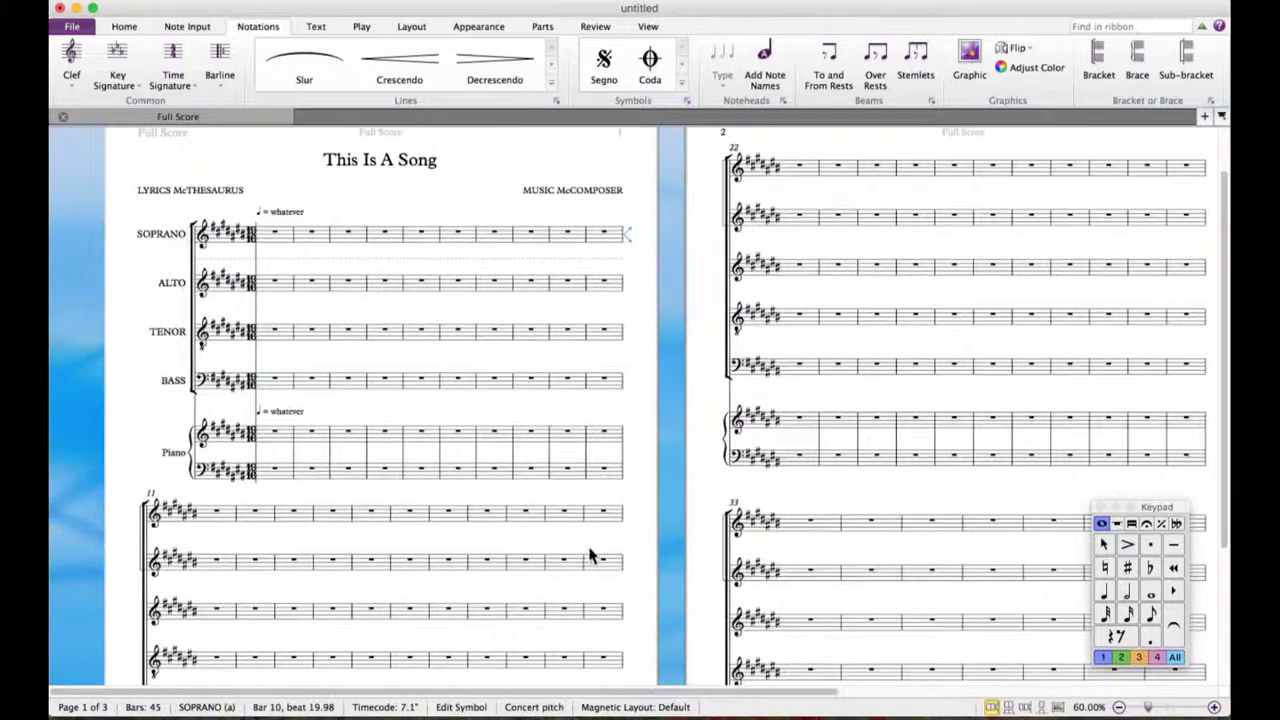
{"action": "scroll", "coordinate": [620, 530], "scroll_direction": "down", "scroll_amount": 2}
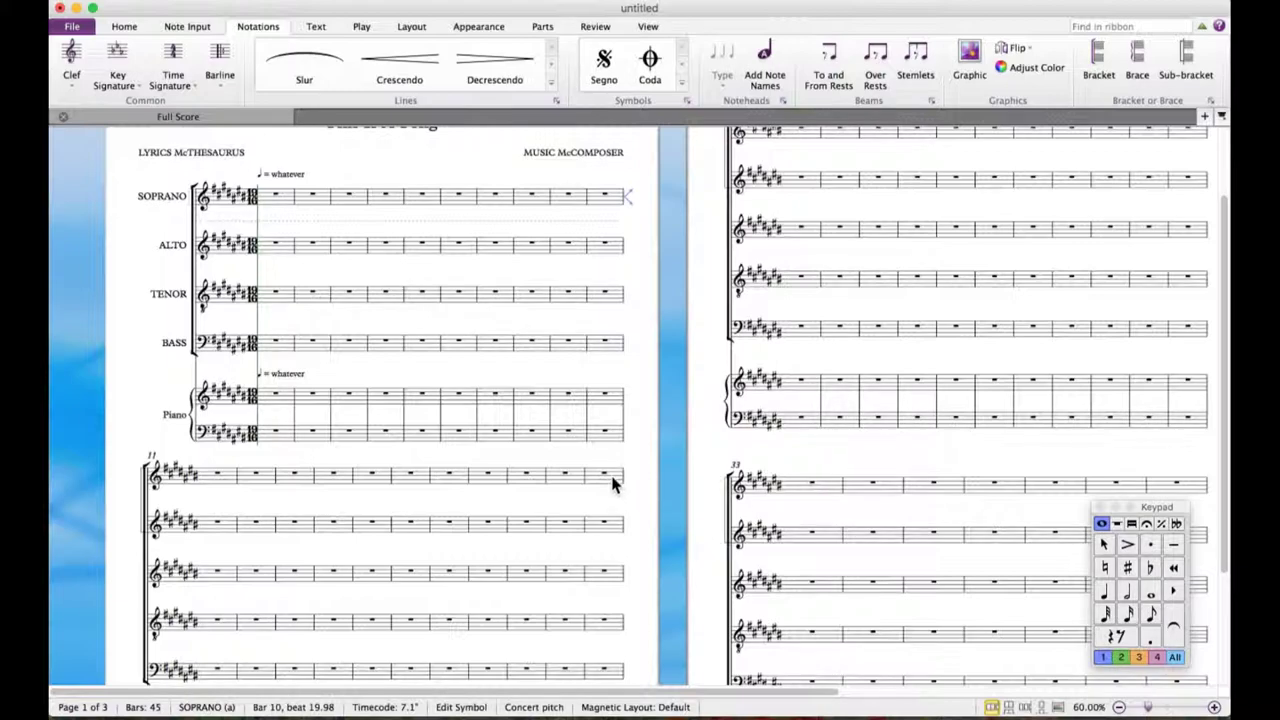
{"action": "key", "text": "z"}
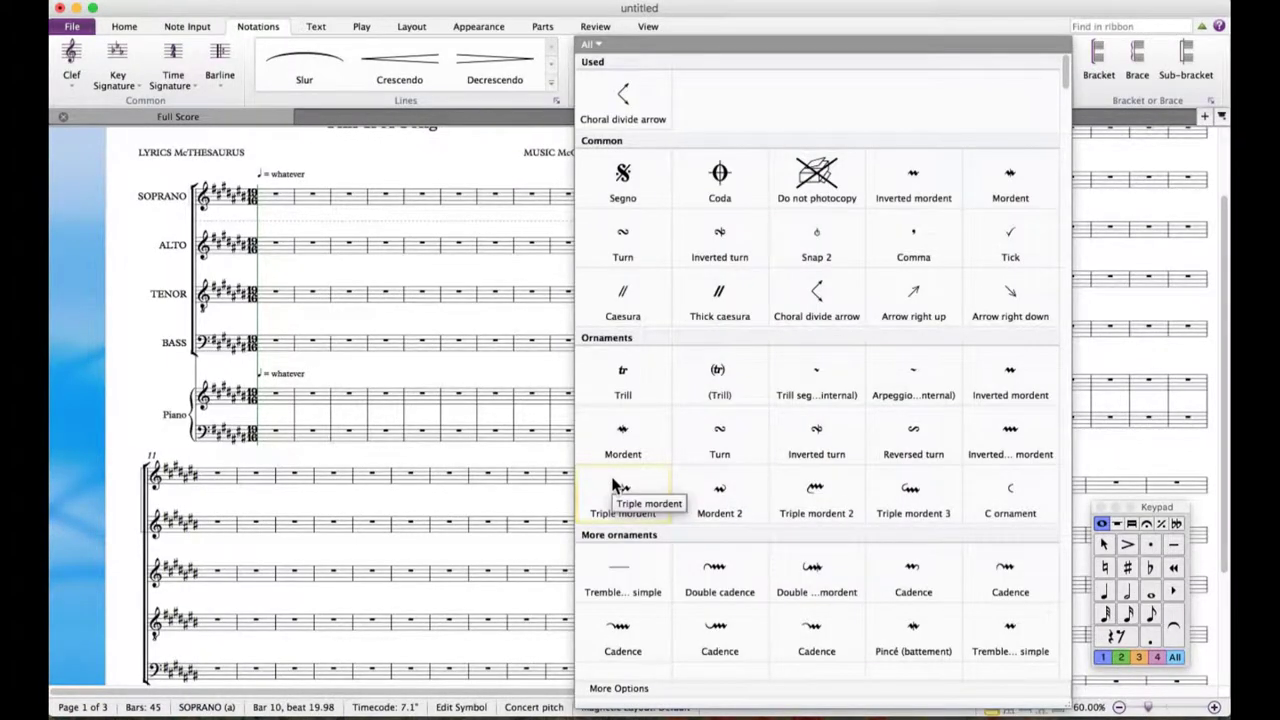
Add an Arrow right down and move it to the end of bar 21 on soprano (a).
{"action": "left_click", "coordinate": [1008, 297]}
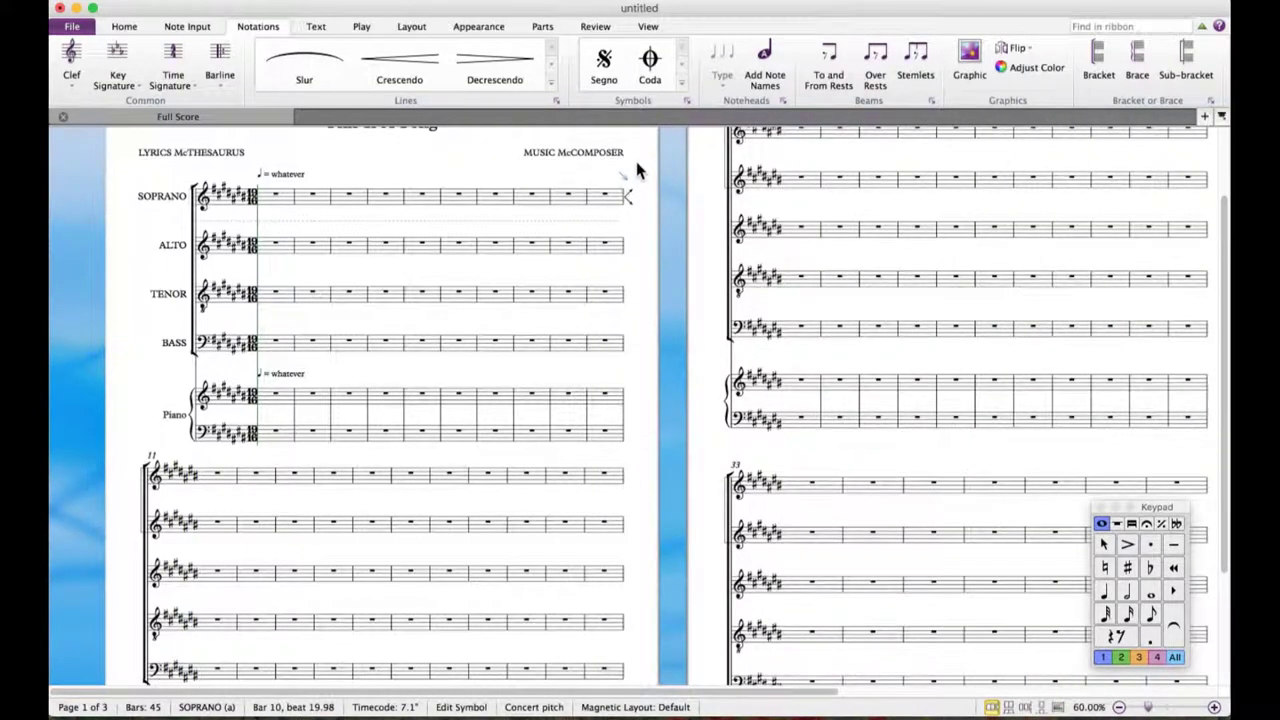
{"action": "left_click_drag", "start_coordinate": [626, 177], "coordinate": [627, 480]}
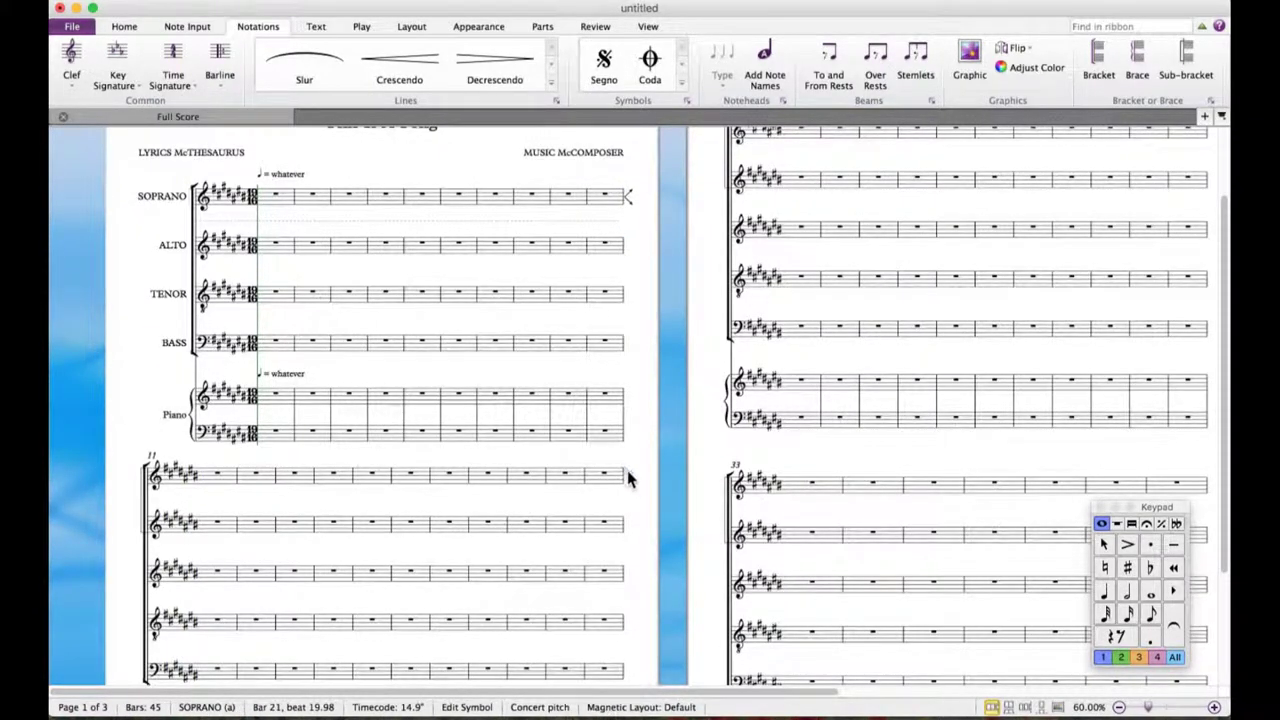
{"action": "left_click", "coordinate": [639, 505]}
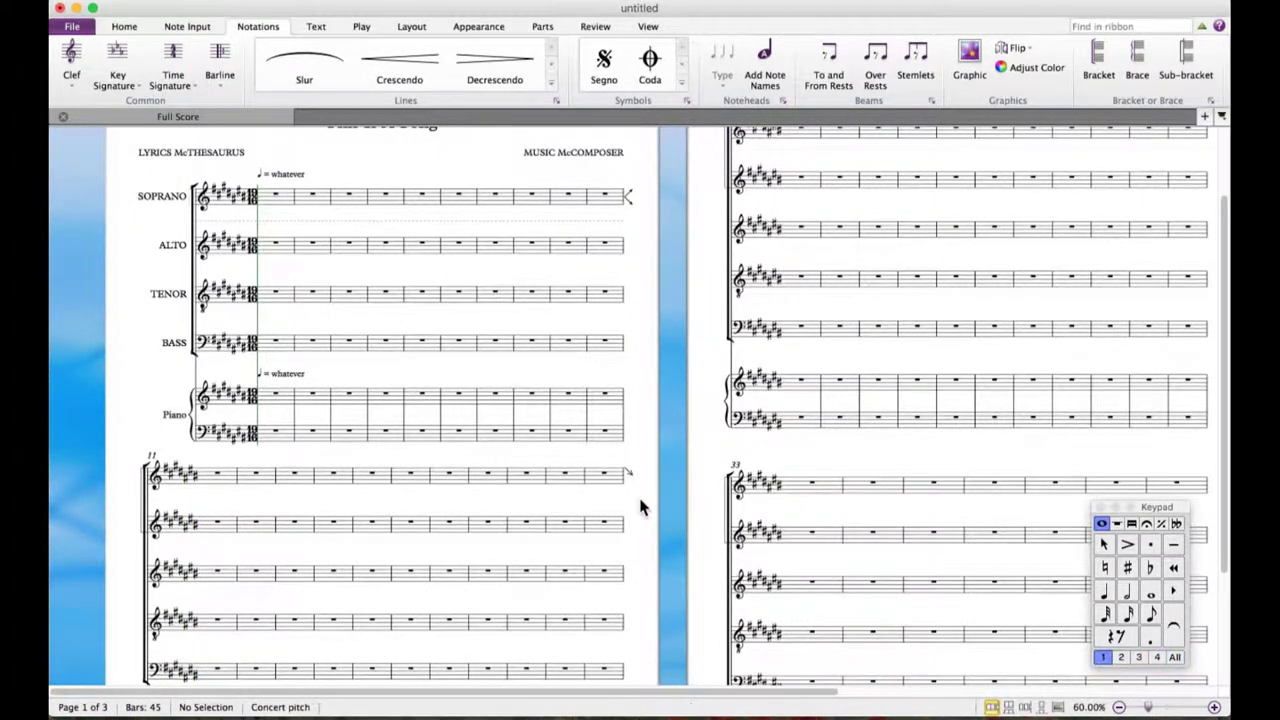
Place an Arrow right up at the end of bar 21 on soprano (b).
{"action": "key", "text": "z"}
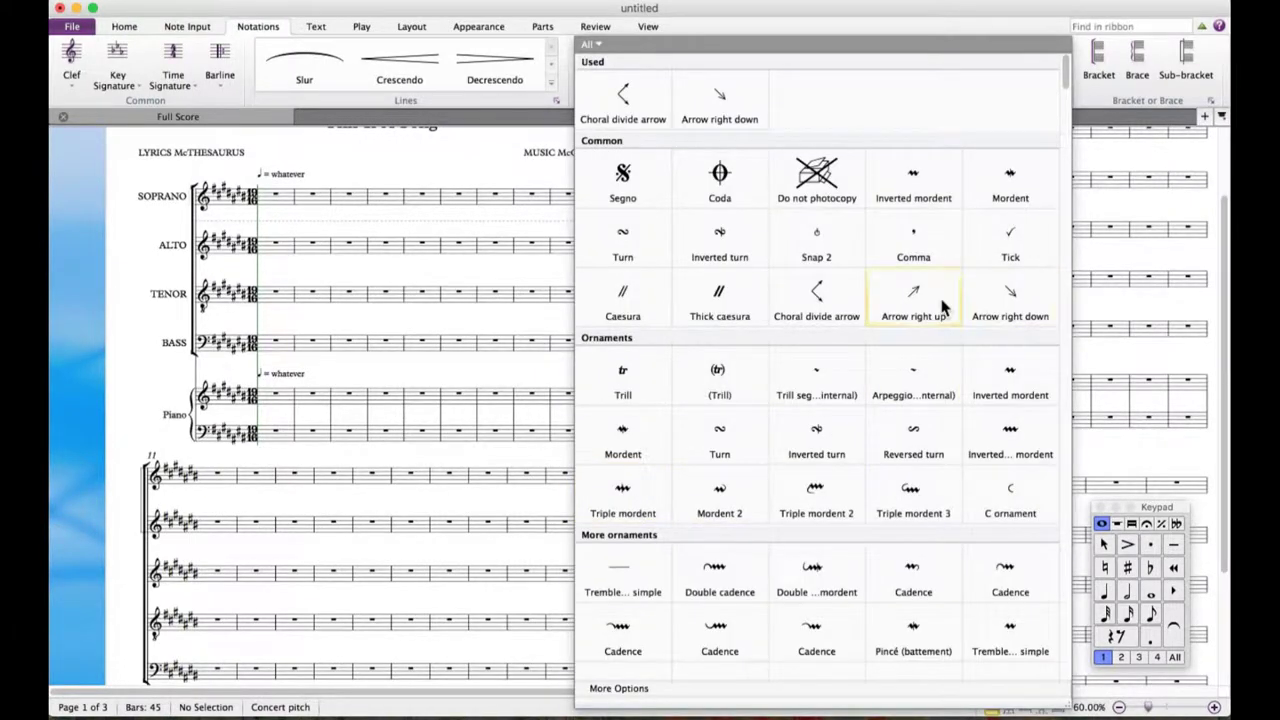
{"action": "key", "text": "Escape"}
{"action": "left_click", "coordinate": [629, 522]}
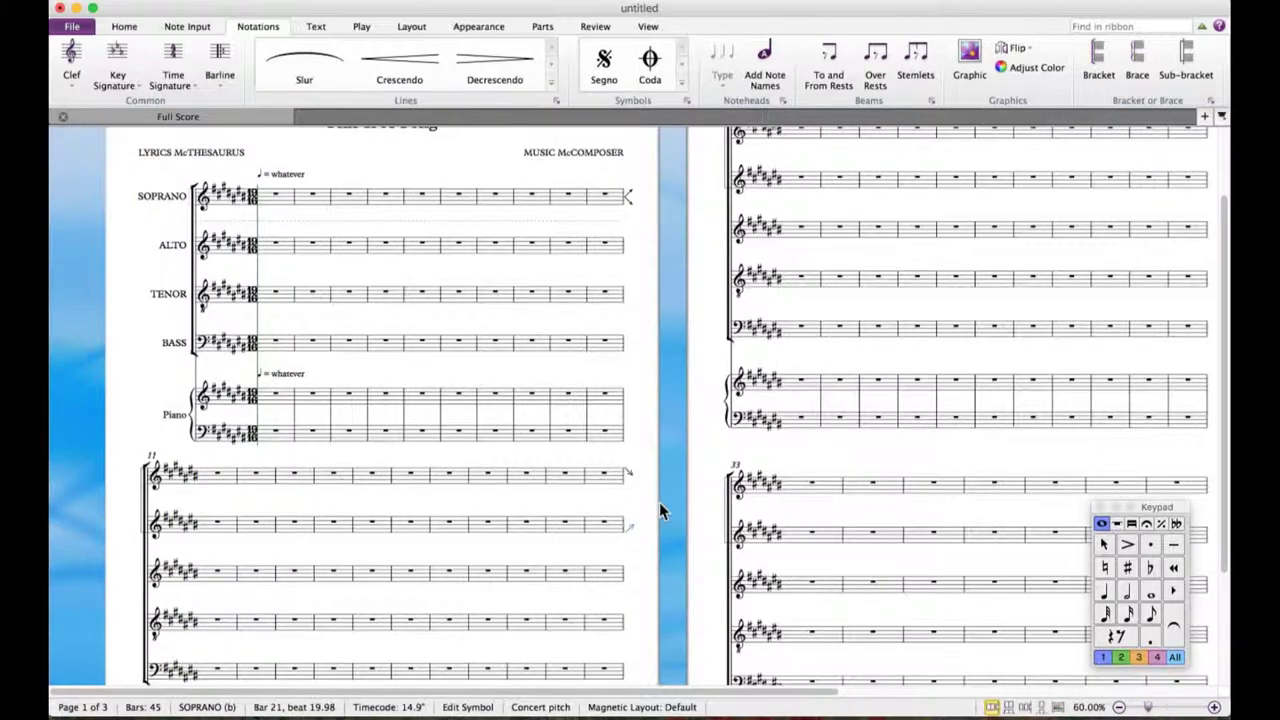
{"action": "key", "text": "Escape"}
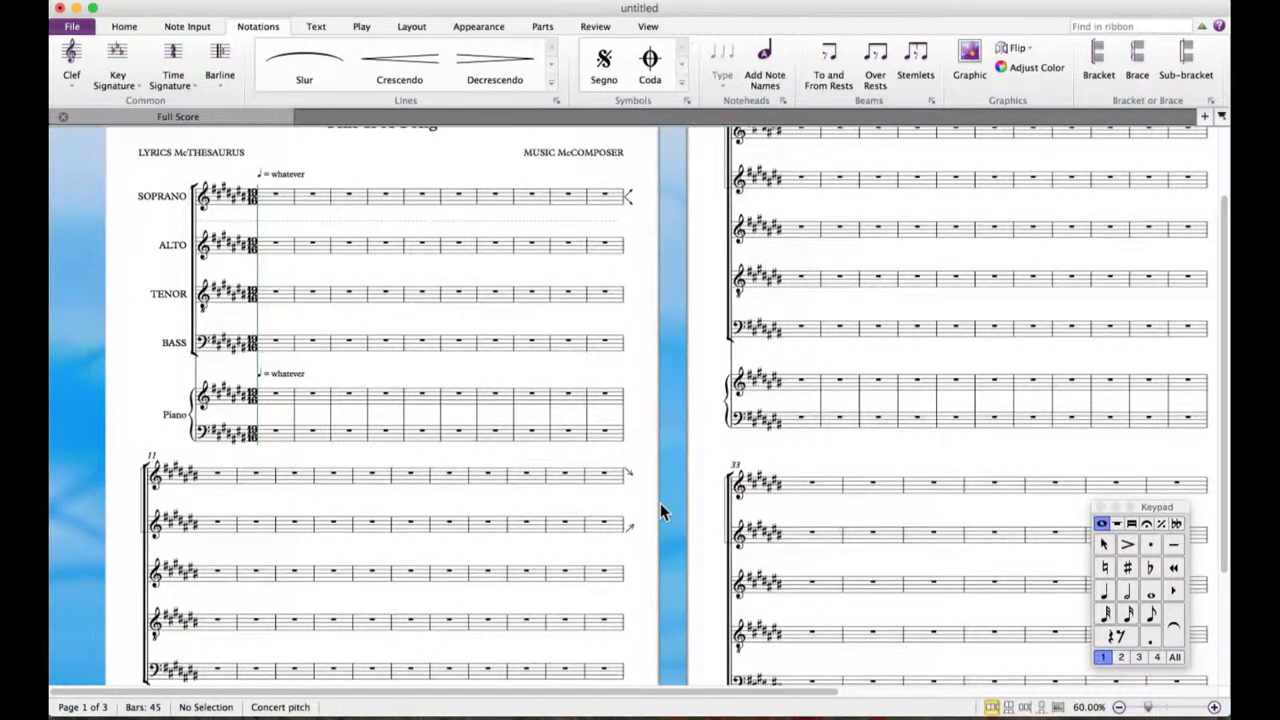
{"action": "scroll", "coordinate": [660, 503], "scroll_direction": "right", "scroll_amount": 3}
{"action": "scroll", "coordinate": [660, 503], "scroll_direction": "up", "scroll_amount": 2}
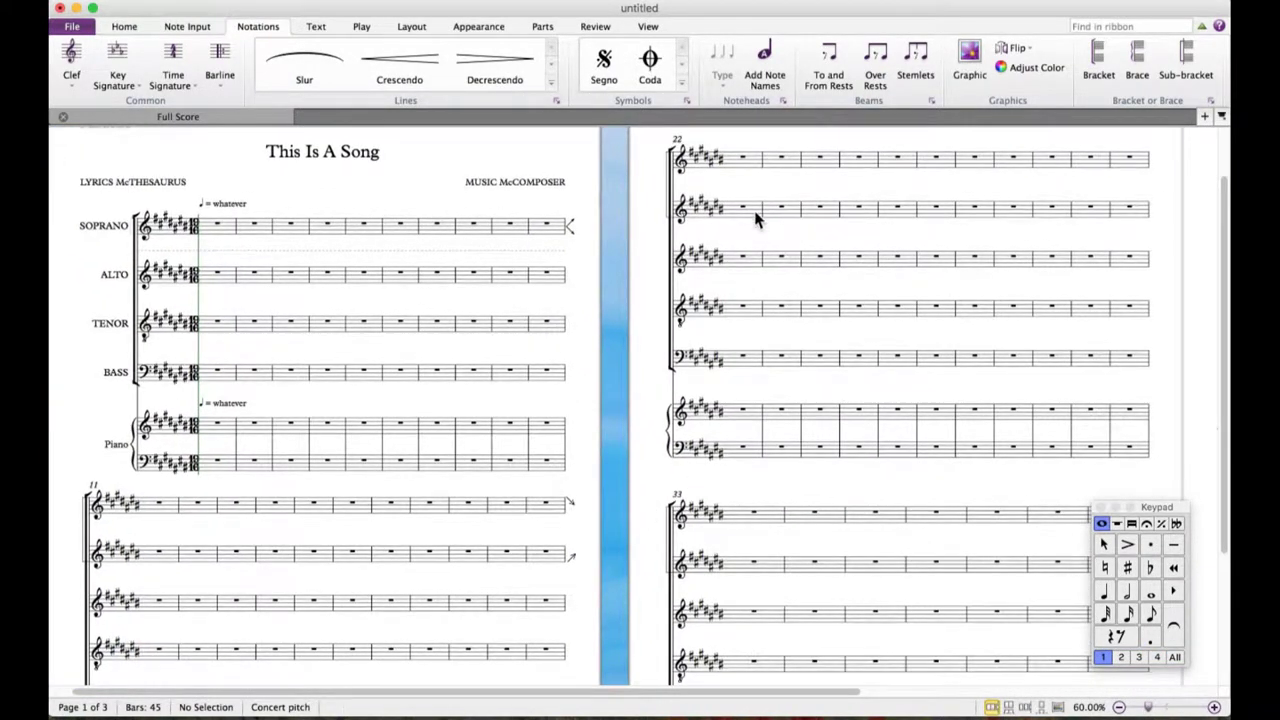
Select soprano (b) bars 22–32 and apply Layout > Hide Empty Staves.
{"action": "left_click", "coordinate": [757, 215]}
{"action": "left_click", "coordinate": [1127, 222], "text": "shift"}
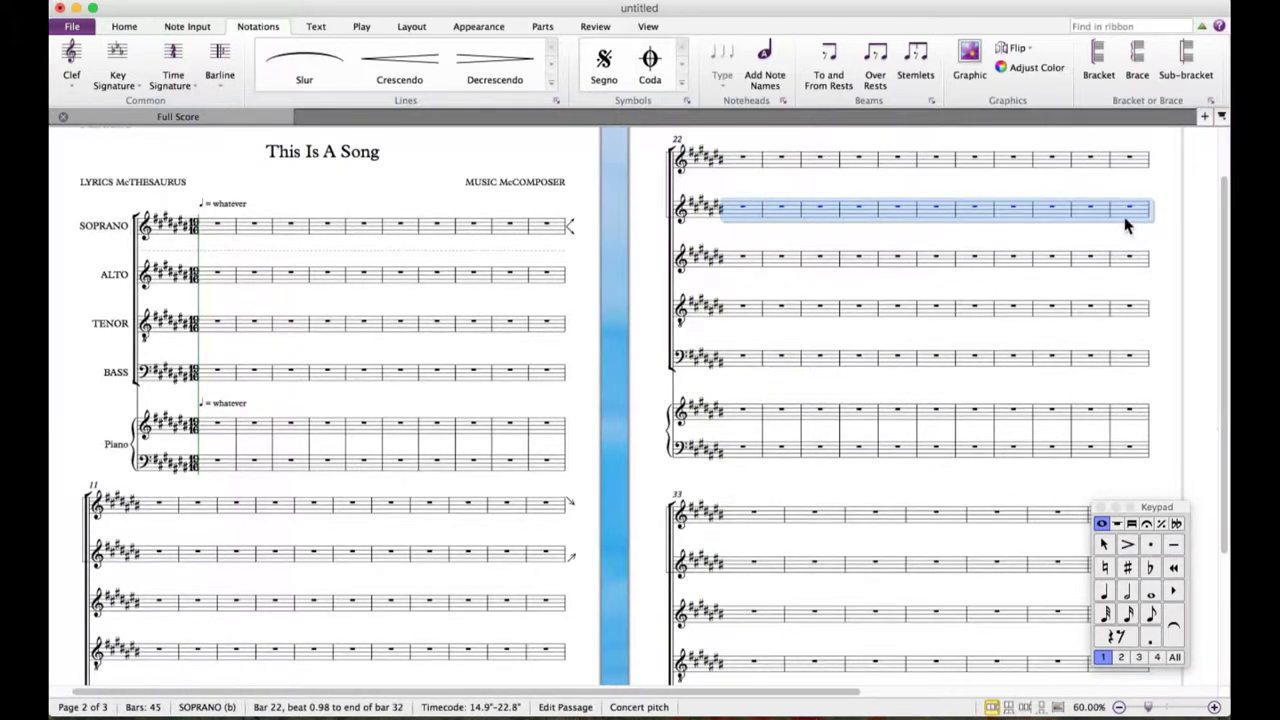
{"action": "left_click", "coordinate": [411, 26]}
{"action": "left_click", "coordinate": [583, 50]}
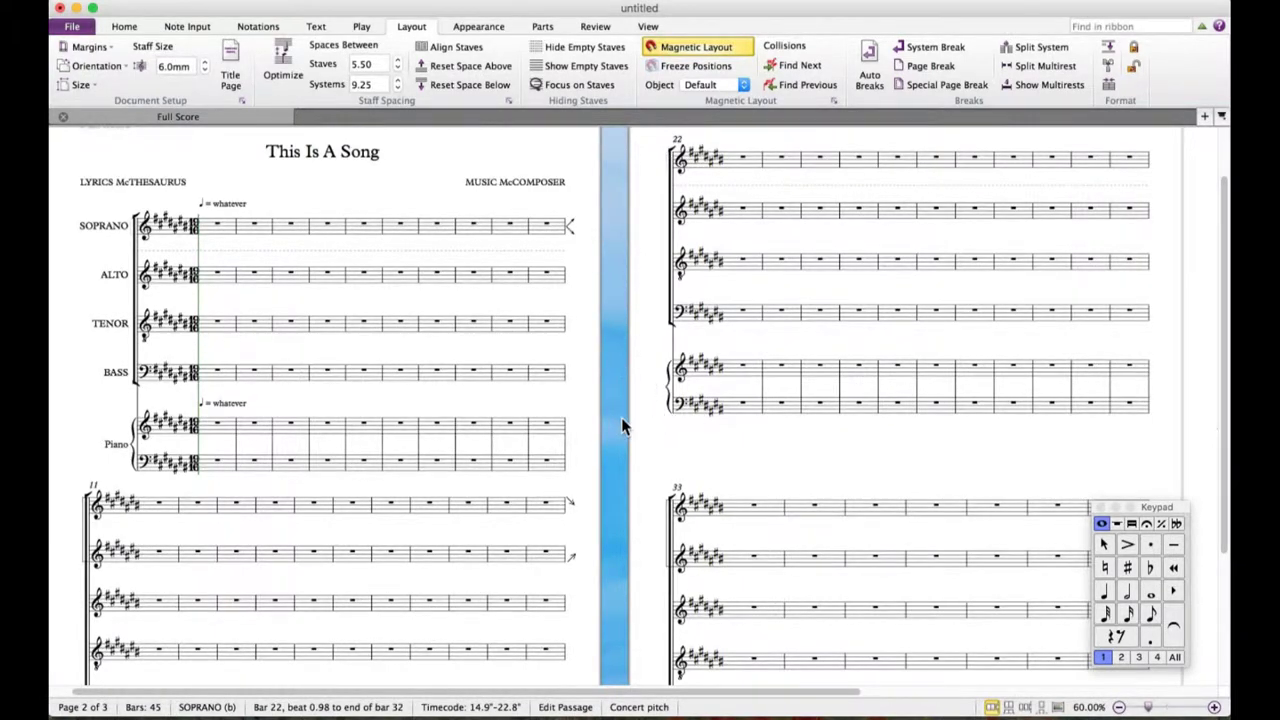
Shift the page view sideways and select bar 33 of soprano (b).
{"action": "left_click_drag", "start_coordinate": [623, 423], "coordinate": [762, 410]}
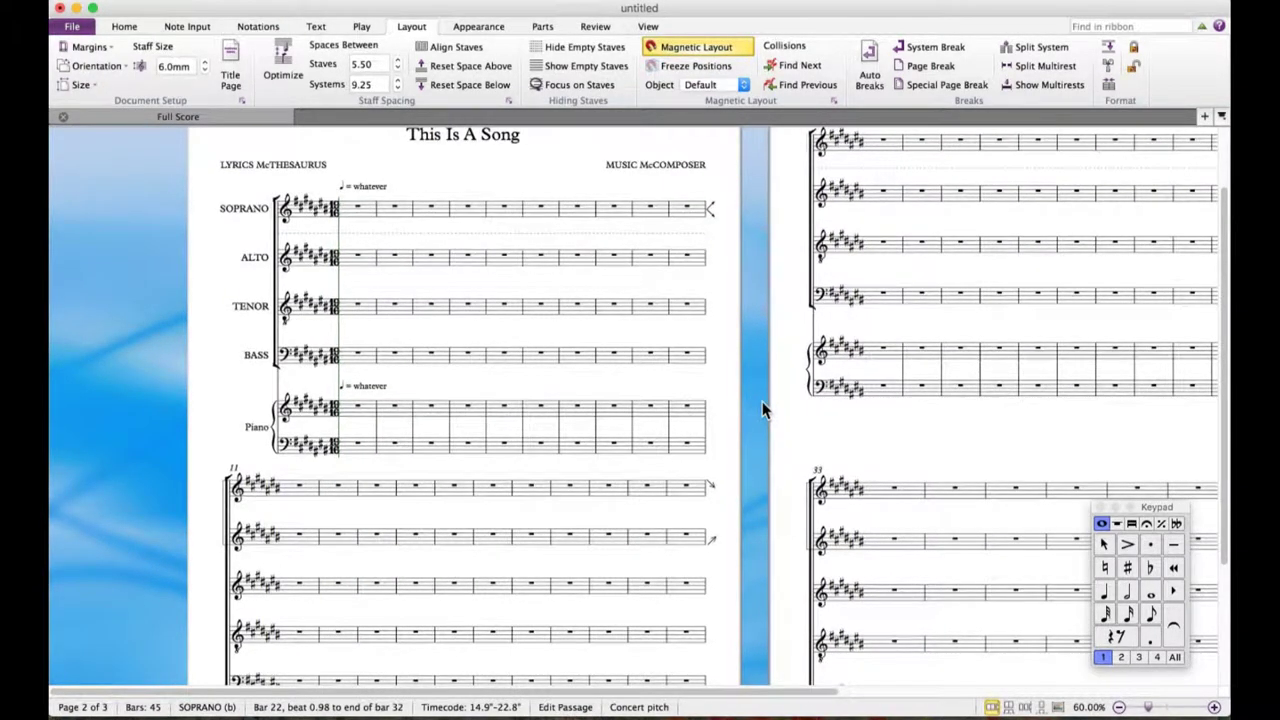
{"action": "scroll", "coordinate": [762, 410], "scroll_direction": "up", "scroll_amount": 2}
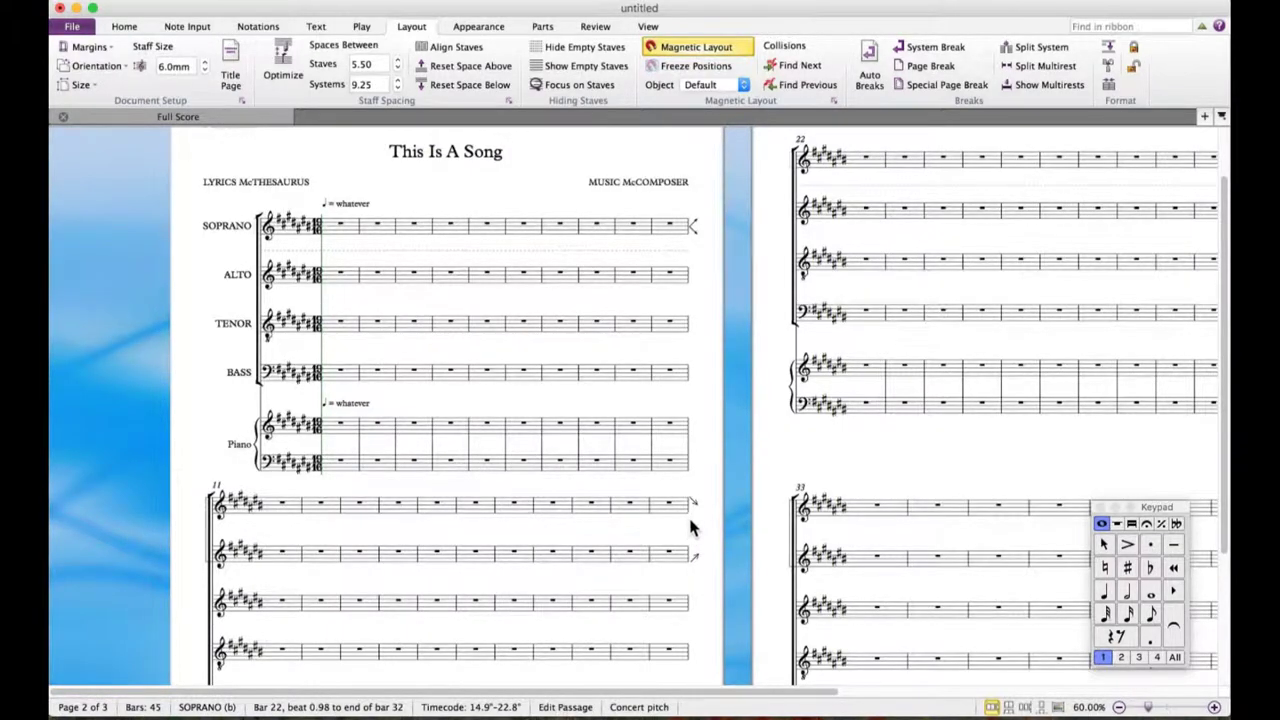
{"action": "left_click", "coordinate": [880, 557]}
{"action": "scroll", "coordinate": [971, 434], "scroll_direction": "right", "scroll_amount": 10}
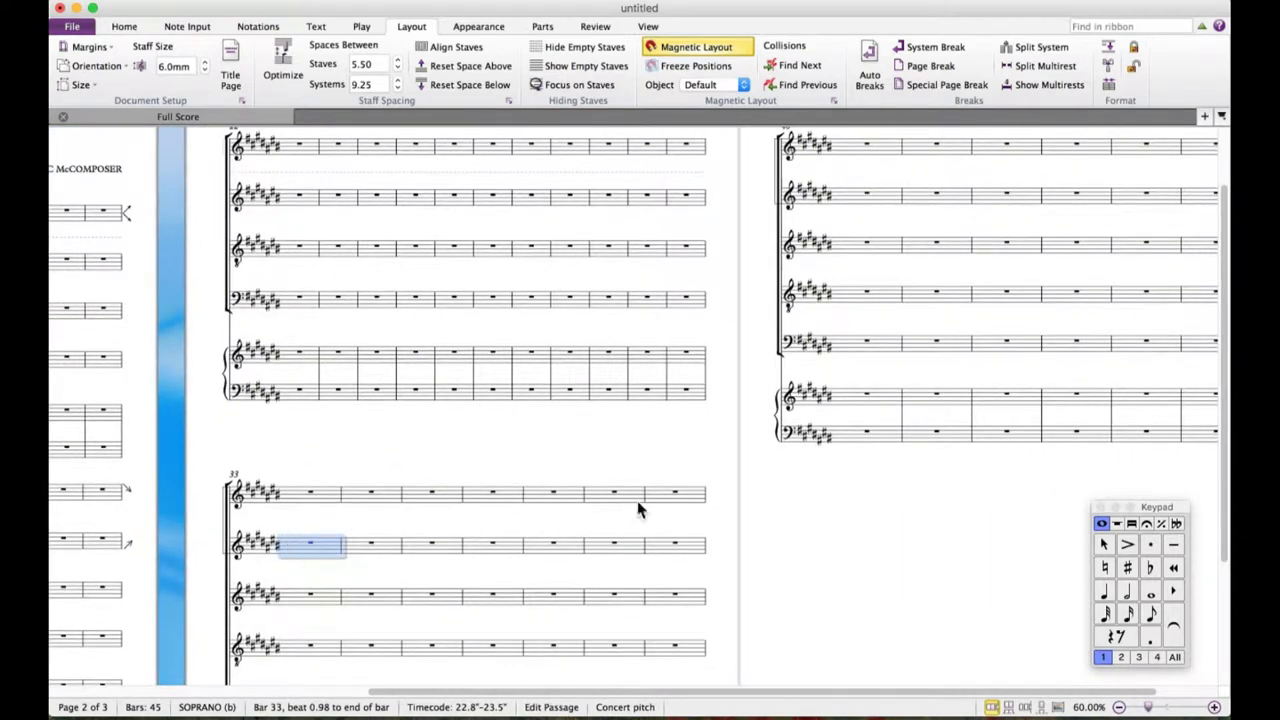
Extend the soprano (b) selection to bar 45, hide its empty staves, and deselect.
{"action": "scroll", "coordinate": [569, 491], "scroll_direction": "right", "scroll_amount": 3}
{"action": "scroll", "coordinate": [569, 491], "scroll_direction": "up", "scroll_amount": 2}
{"action": "left_click", "coordinate": [1076, 276], "text": "shift"}
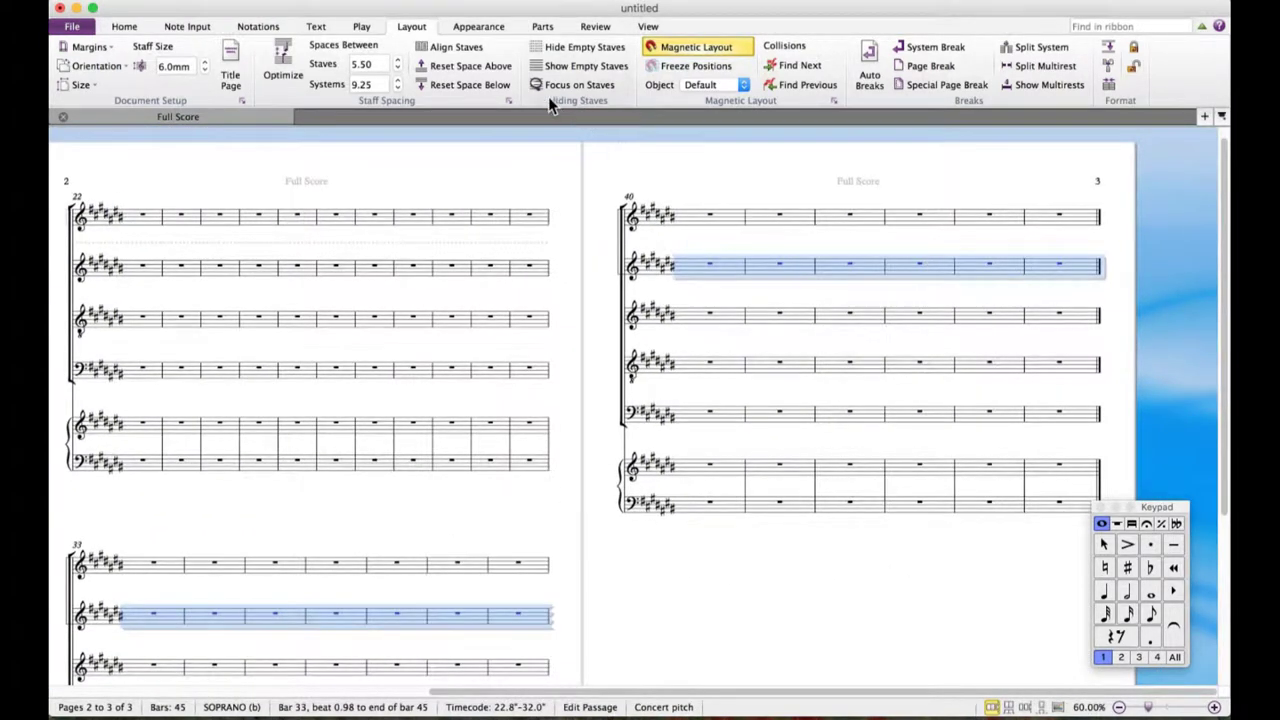
{"action": "left_click", "coordinate": [580, 47]}
{"action": "scroll", "coordinate": [555, 535], "scroll_direction": "left", "scroll_amount": 8}
{"action": "scroll", "coordinate": [555, 535], "scroll_direction": "down", "scroll_amount": 2}
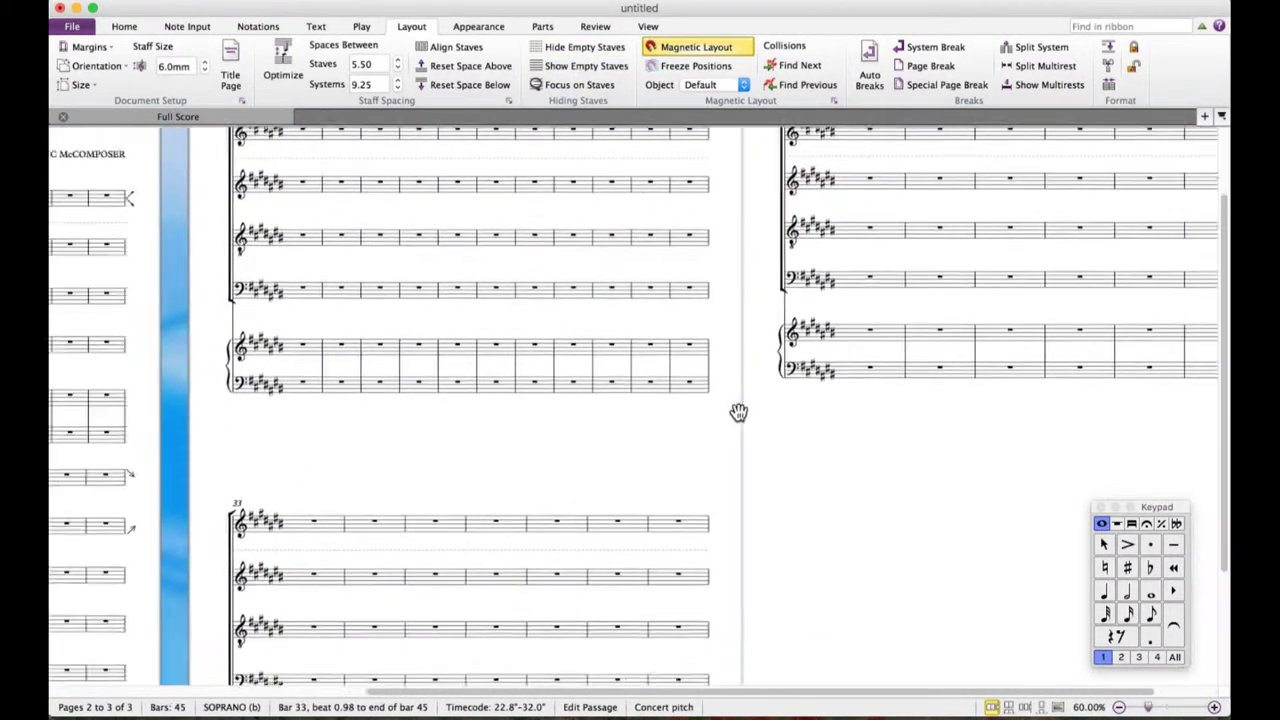
{"action": "scroll", "coordinate": [643, 470], "scroll_direction": "left", "scroll_amount": 5}
{"action": "scroll", "coordinate": [643, 470], "scroll_direction": "up", "scroll_amount": 1}
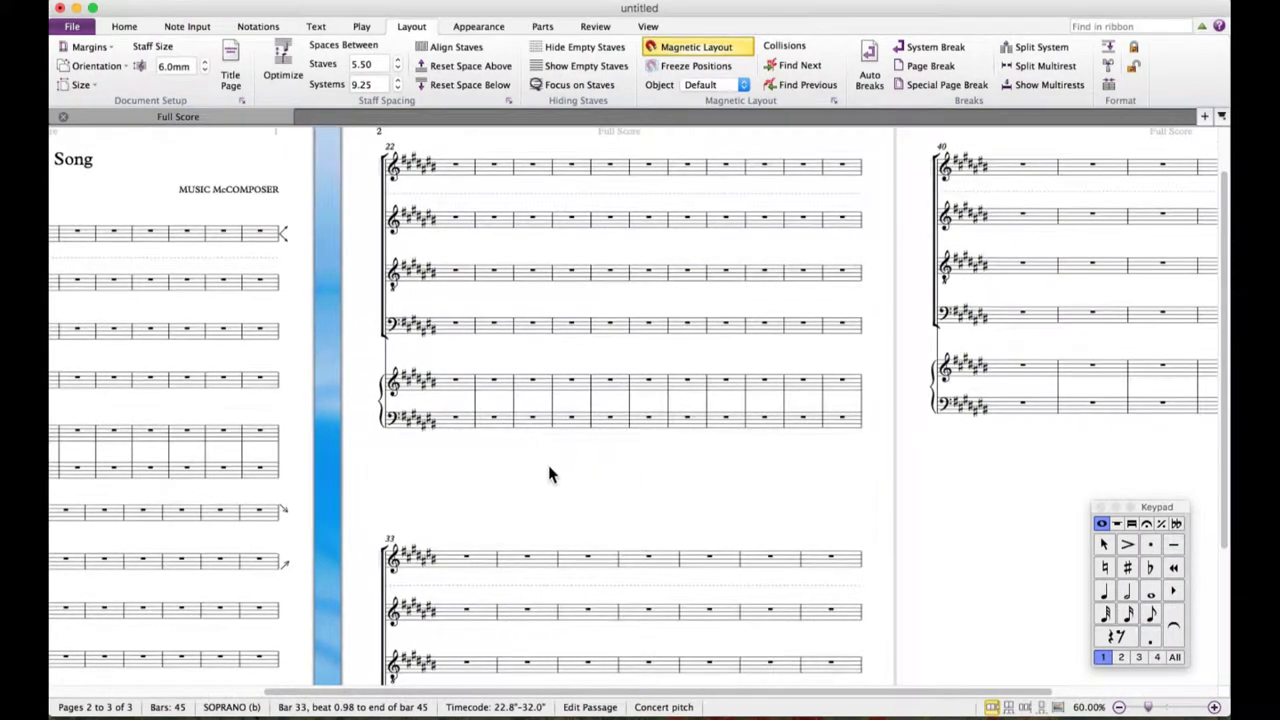
{"action": "scroll", "coordinate": [690, 475], "scroll_direction": "left", "scroll_amount": 4}
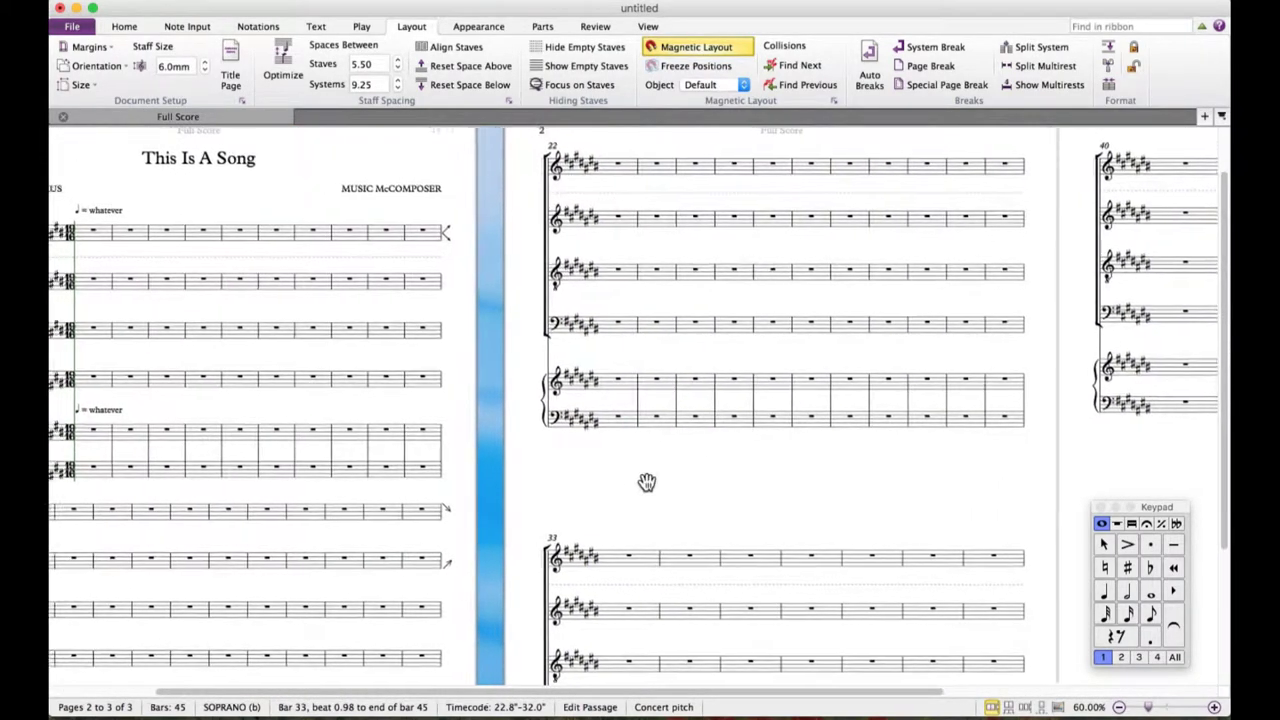
{"action": "key", "text": "Escape"}
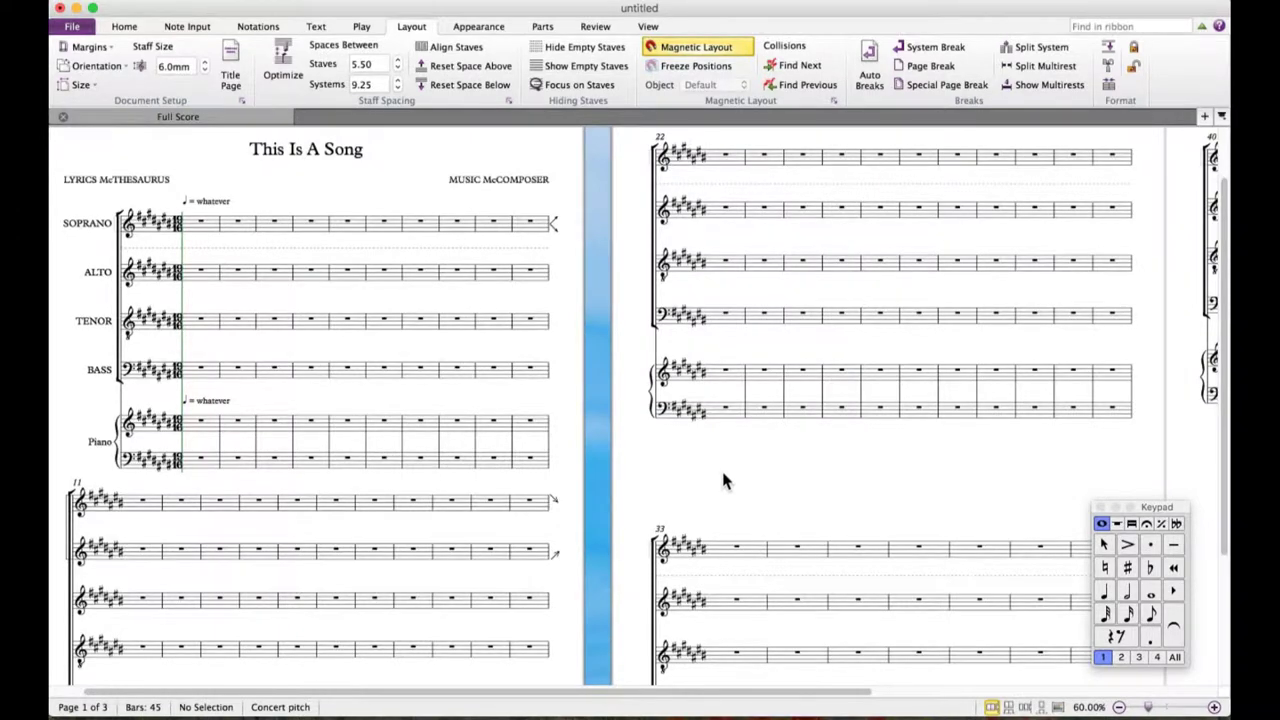